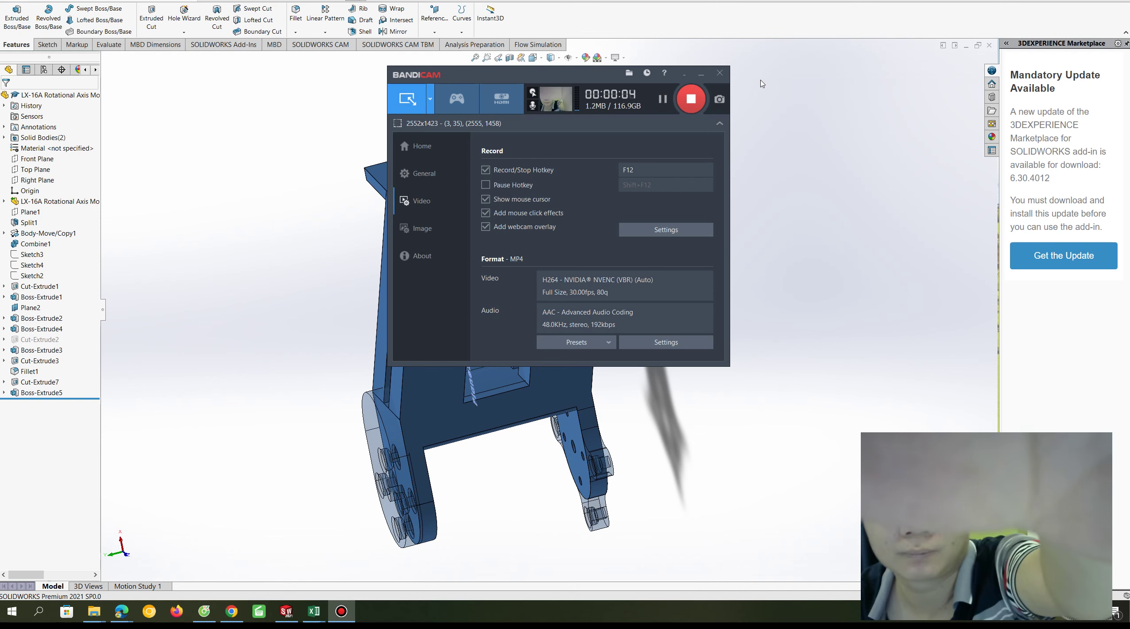
Minimize Bandicam, orbit the LX-16A mount to view it from below, and select the inner side plate
{"action": "left_click", "coordinate": [683, 75]}
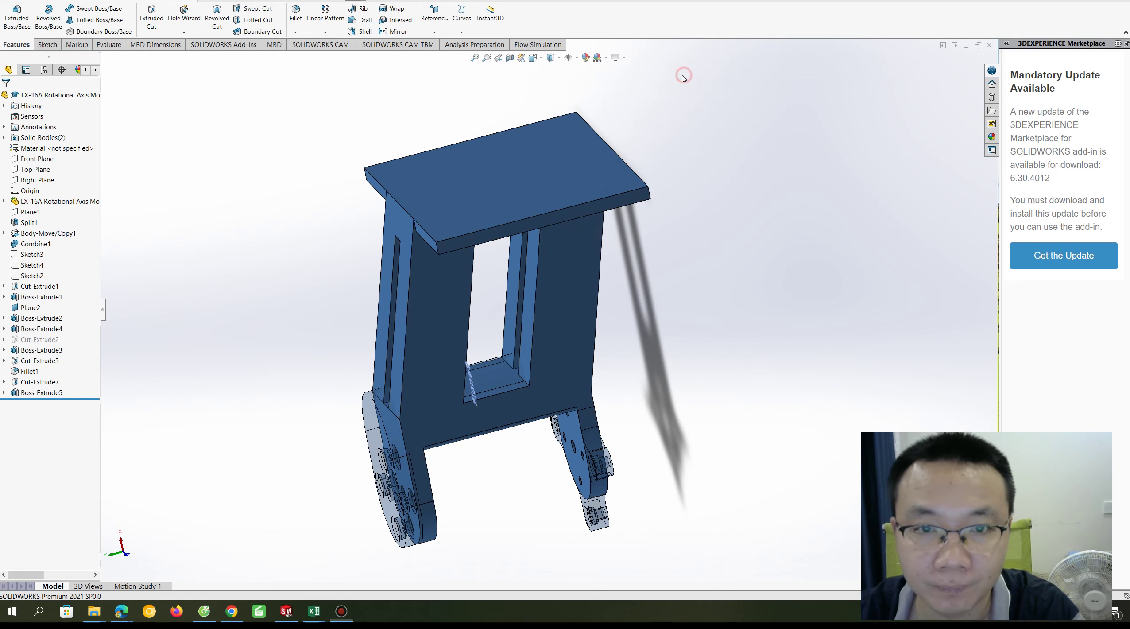
{"action": "left_click", "coordinate": [735, 198]}
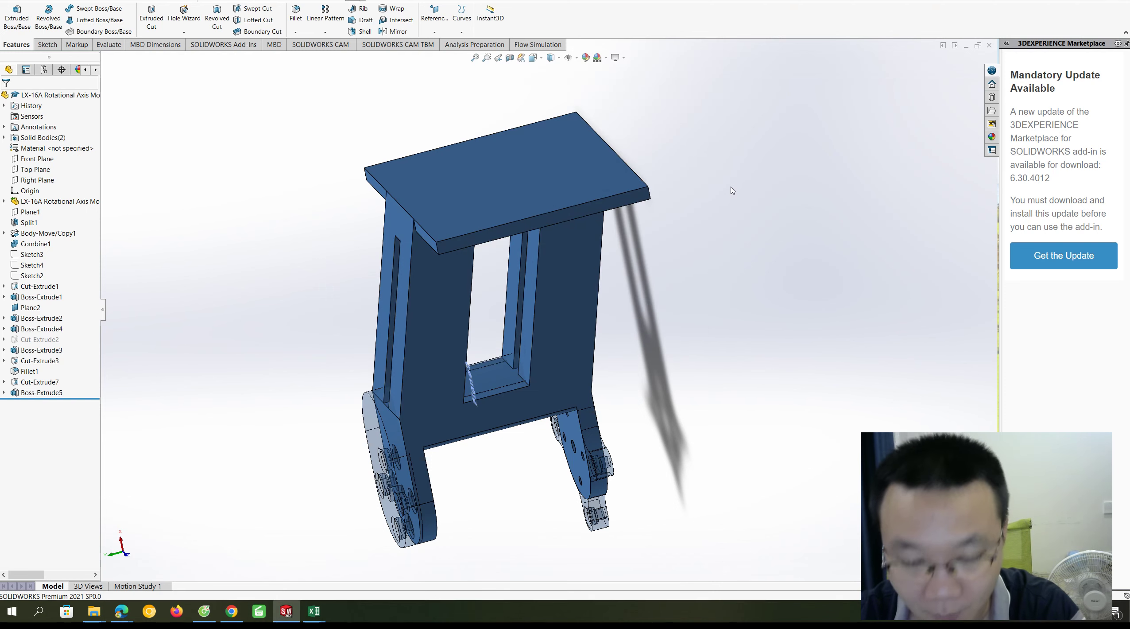
{"action": "mouse_move", "coordinate": [732, 190]}
{"action": "middle_mouse_down"}
{"action": "mouse_move", "coordinate": [746, 170]}
{"action": "mouse_move", "coordinate": [732, 182]}
{"action": "middle_mouse_up"}
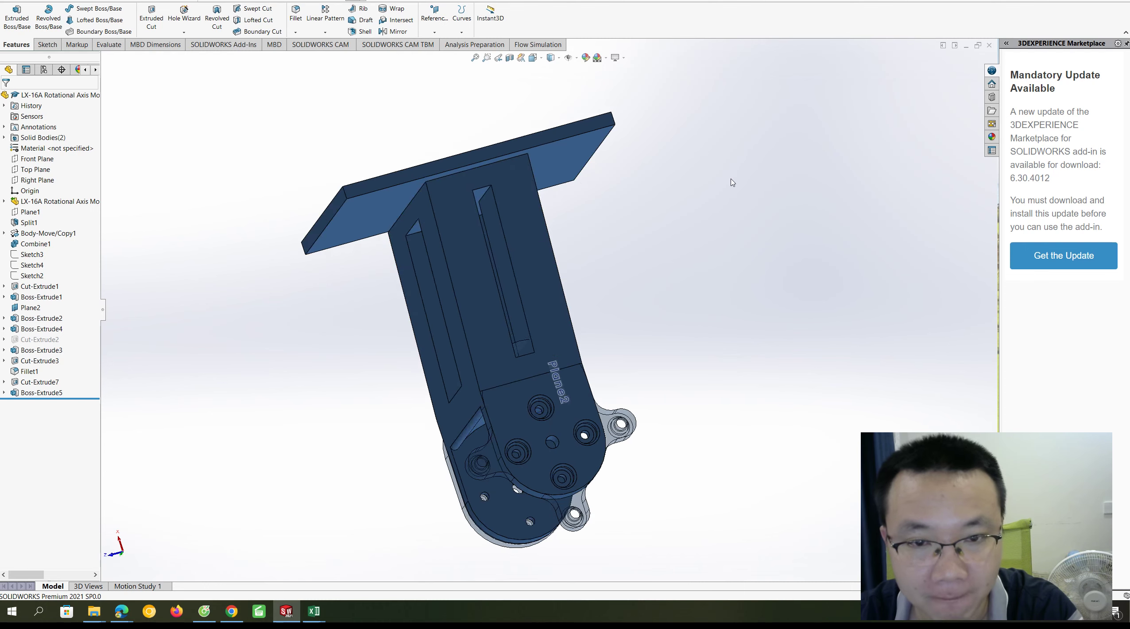
{"action": "middle_click_drag", "start_coordinate": [732, 182], "coordinate": [731, 182]}
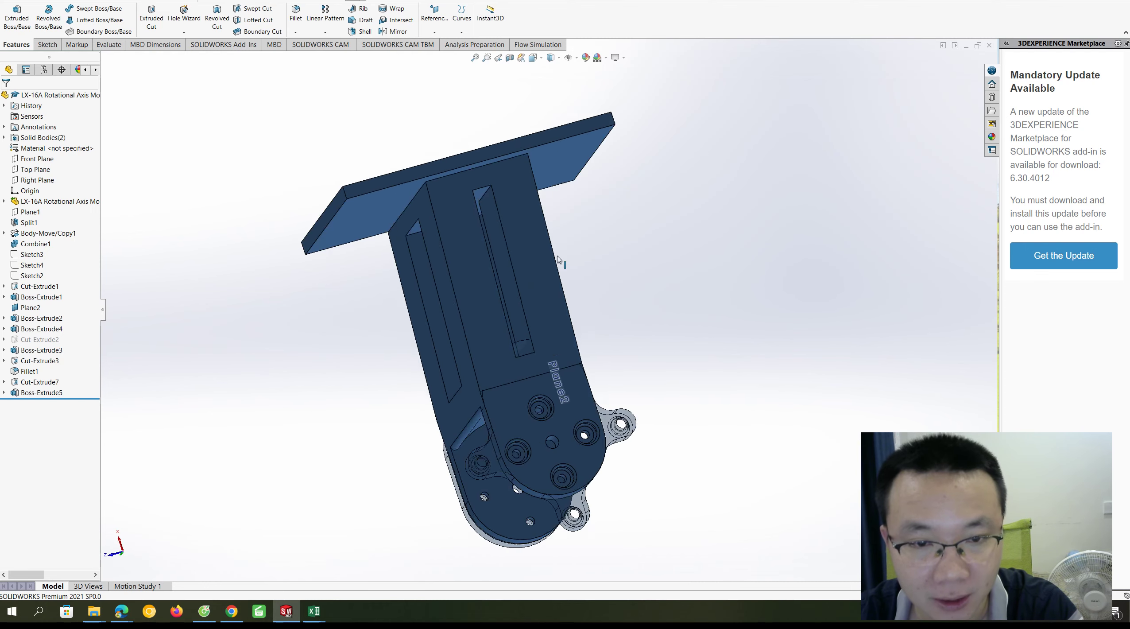
{"action": "middle_click_drag", "start_coordinate": [558, 259], "coordinate": [469, 278]}
{"action": "left_click", "coordinate": [473, 276]}
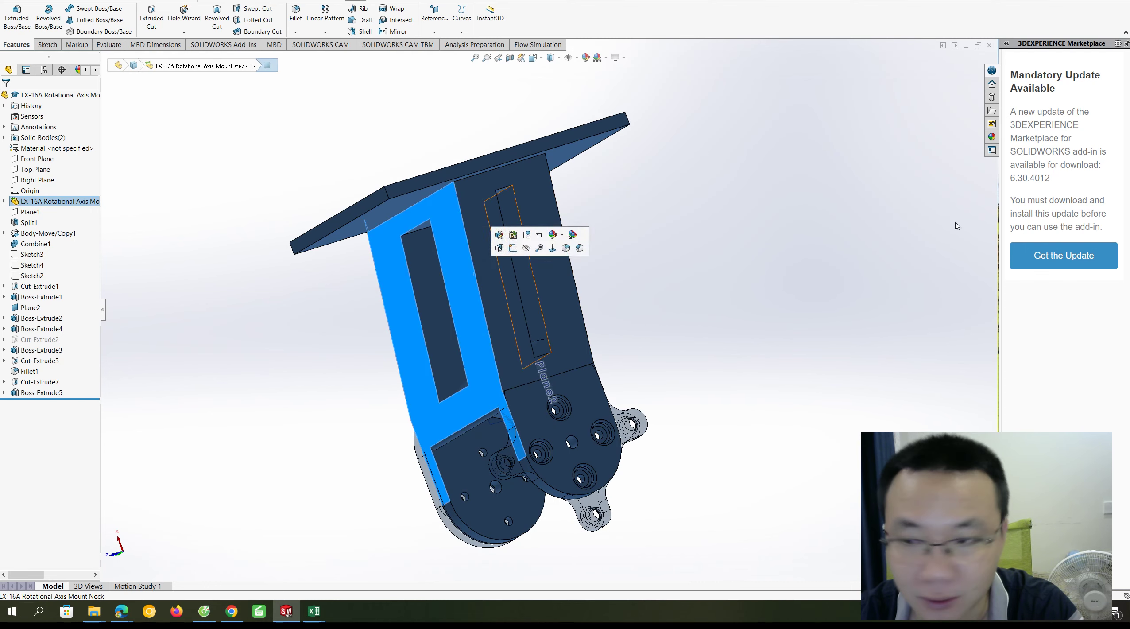
Apply solid Red to the inner side plate, Orange to its neighbour, and Red to the front plate
{"action": "left_click", "coordinate": [992, 138]}
{"action": "left_click", "coordinate": [1006, 72]}
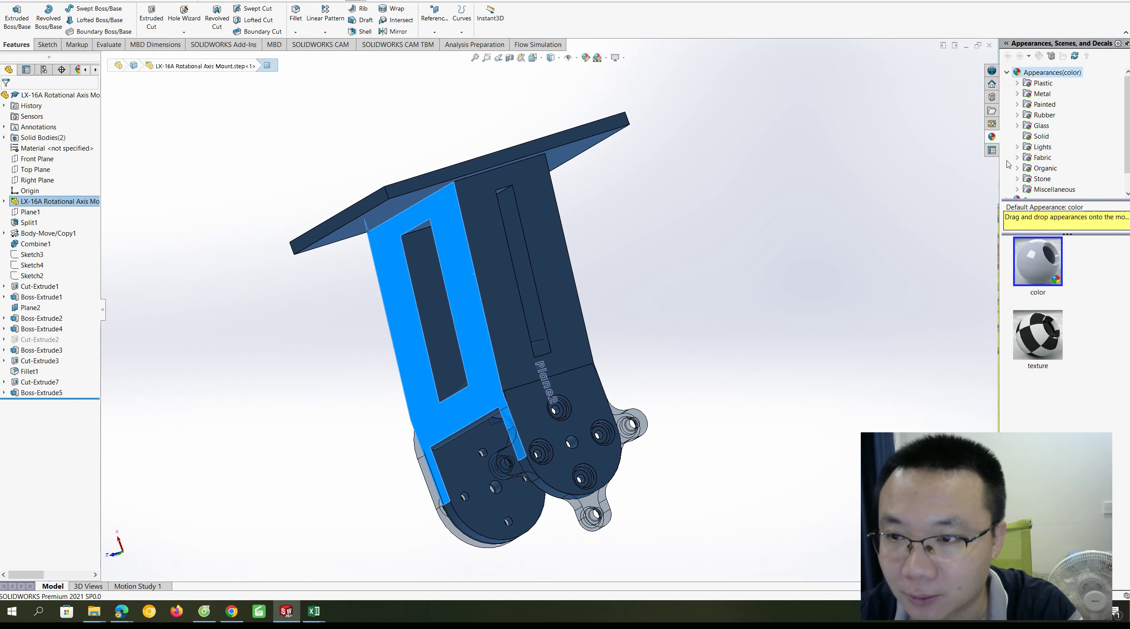
{"action": "left_click", "coordinate": [1041, 135]}
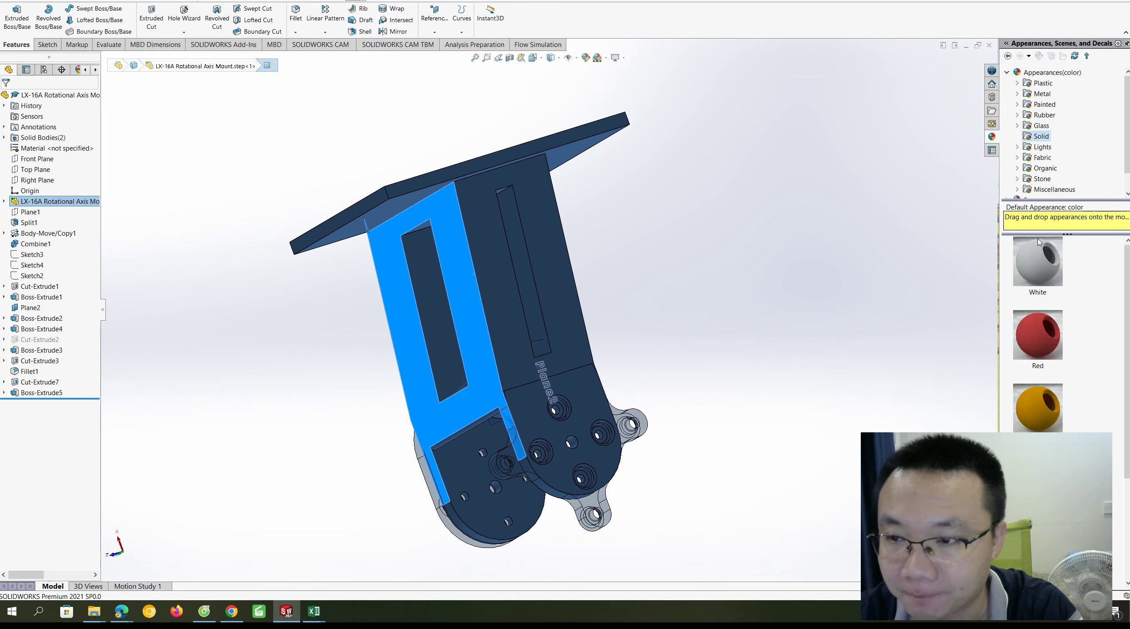
{"action": "double_click", "coordinate": [1059, 338]}
{"action": "left_click", "coordinate": [503, 258]}
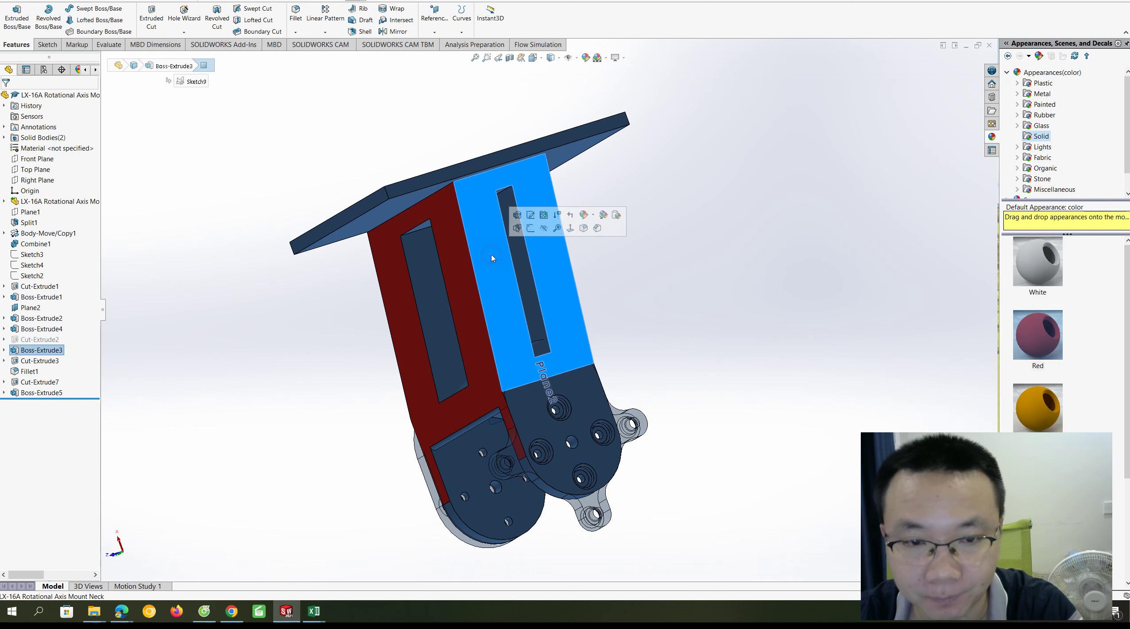
{"action": "double_click", "coordinate": [1043, 413]}
{"action": "middle_click_drag", "start_coordinate": [642, 265], "coordinate": [506, 252]}
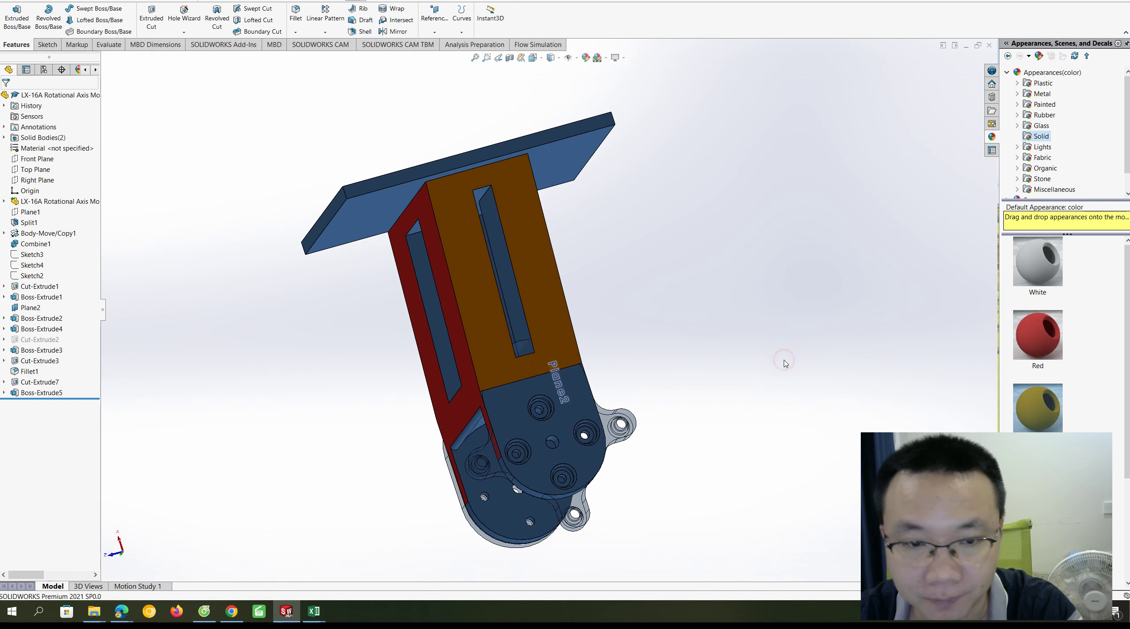
{"action": "left_click", "coordinate": [505, 252]}
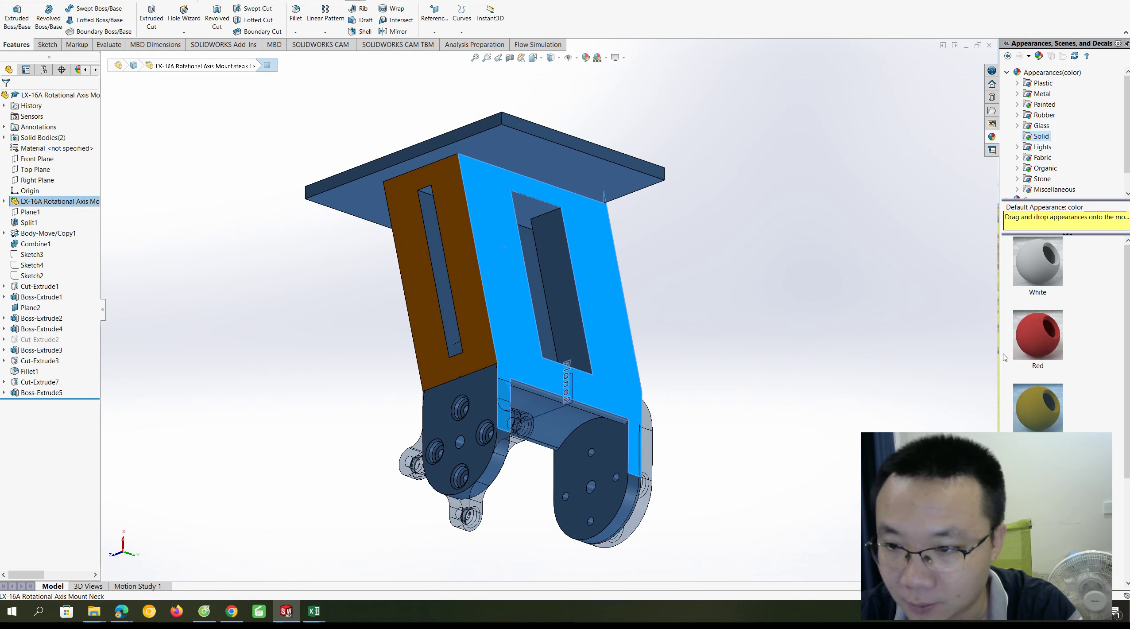
{"action": "double_click", "coordinate": [1037, 335]}
Make the underside of the top plate solid Yellow
{"action": "middle_click_drag", "start_coordinate": [814, 307], "coordinate": [522, 199]}
{"action": "left_click", "coordinate": [523, 199]}
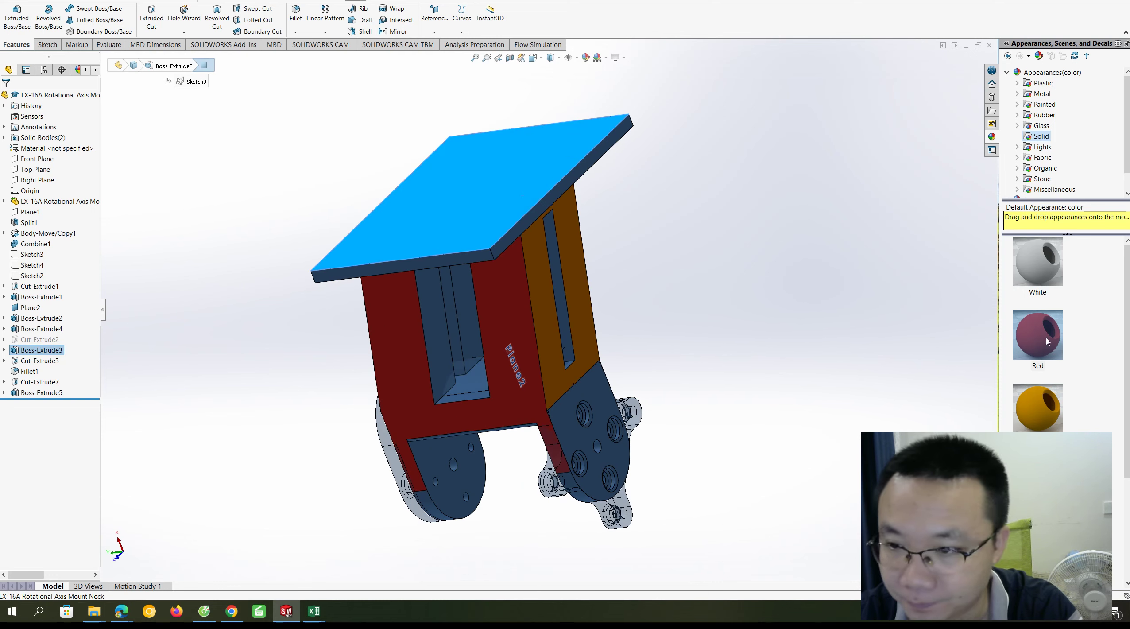
{"action": "left_click", "coordinate": [895, 283]}
{"action": "middle_click_drag", "start_coordinate": [895, 284], "coordinate": [496, 163]}
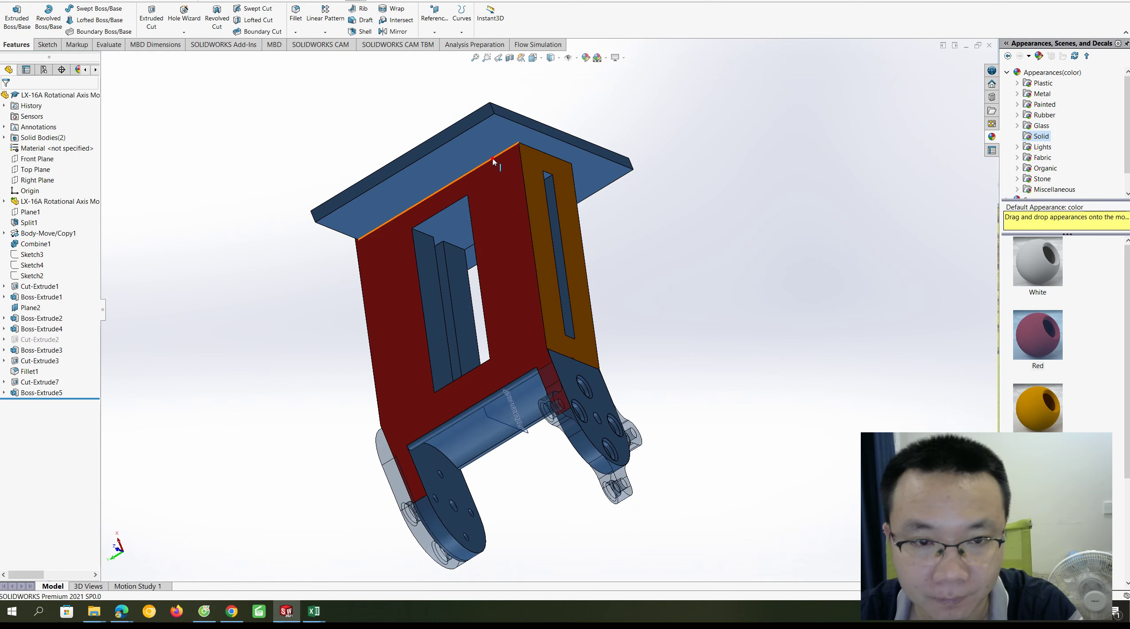
{"action": "left_click", "coordinate": [493, 160]}
{"action": "key", "text": "Escape"}
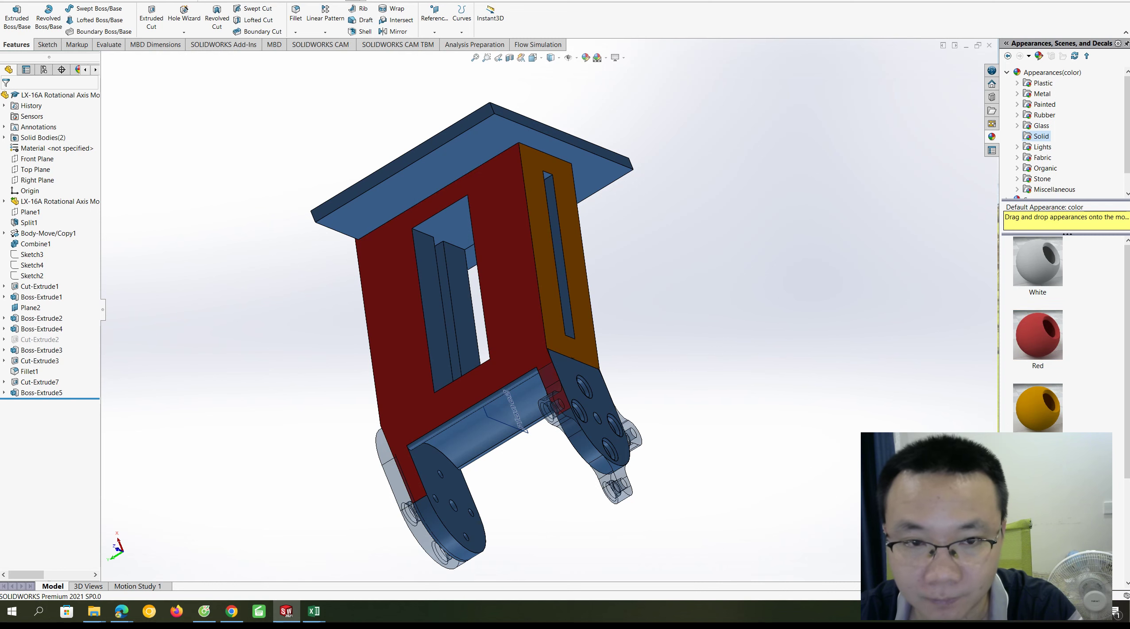
{"action": "left_click", "coordinate": [462, 159]}
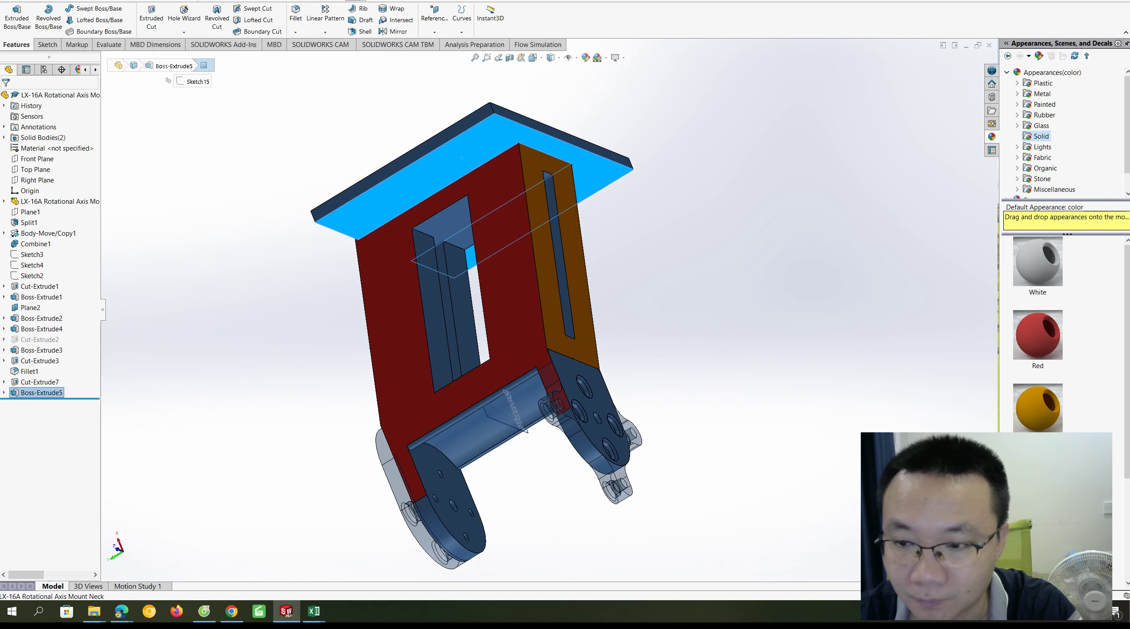
{"action": "left_click", "coordinate": [791, 356]}
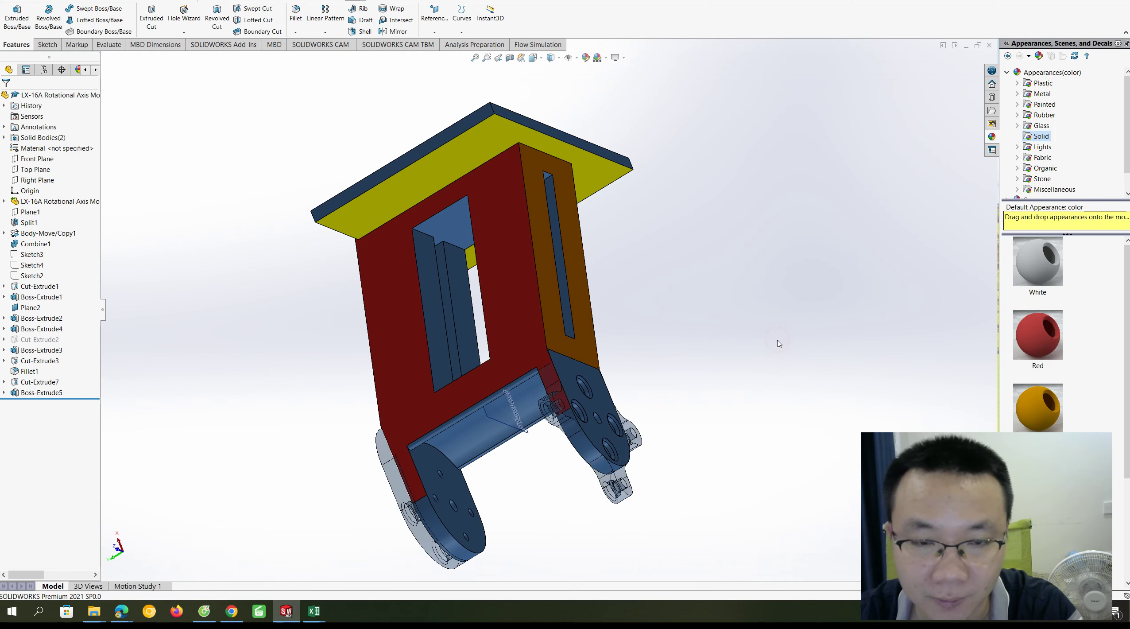
{"action": "middle_click_drag", "start_coordinate": [779, 343], "coordinate": [836, 366]}
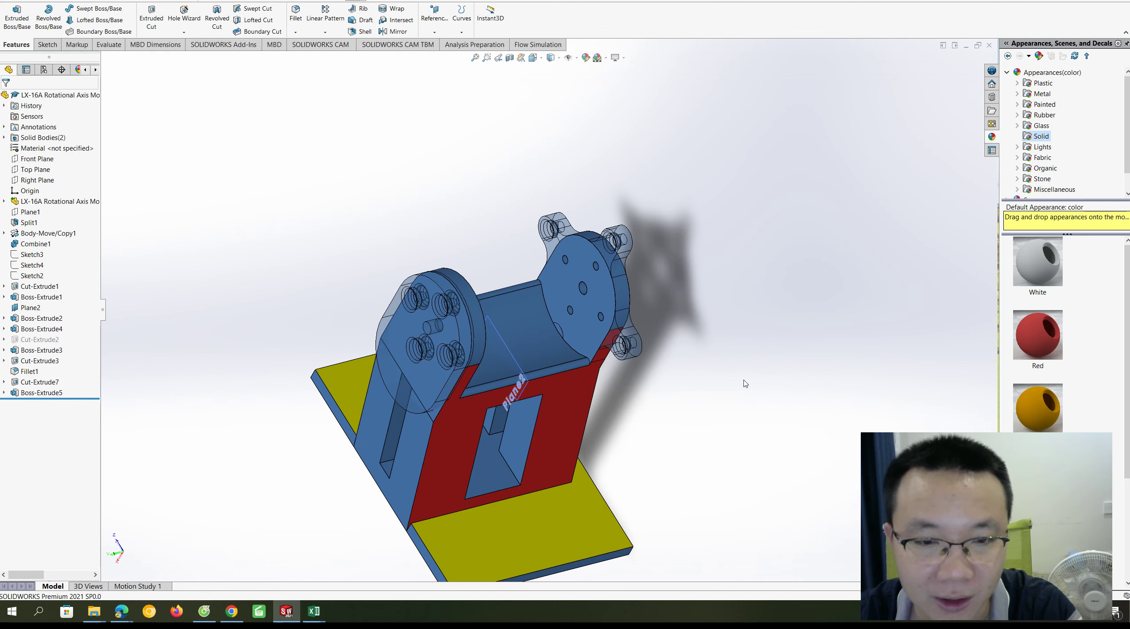
Colour the two circular disc faces Yellow
{"action": "left_click", "coordinate": [497, 348]}
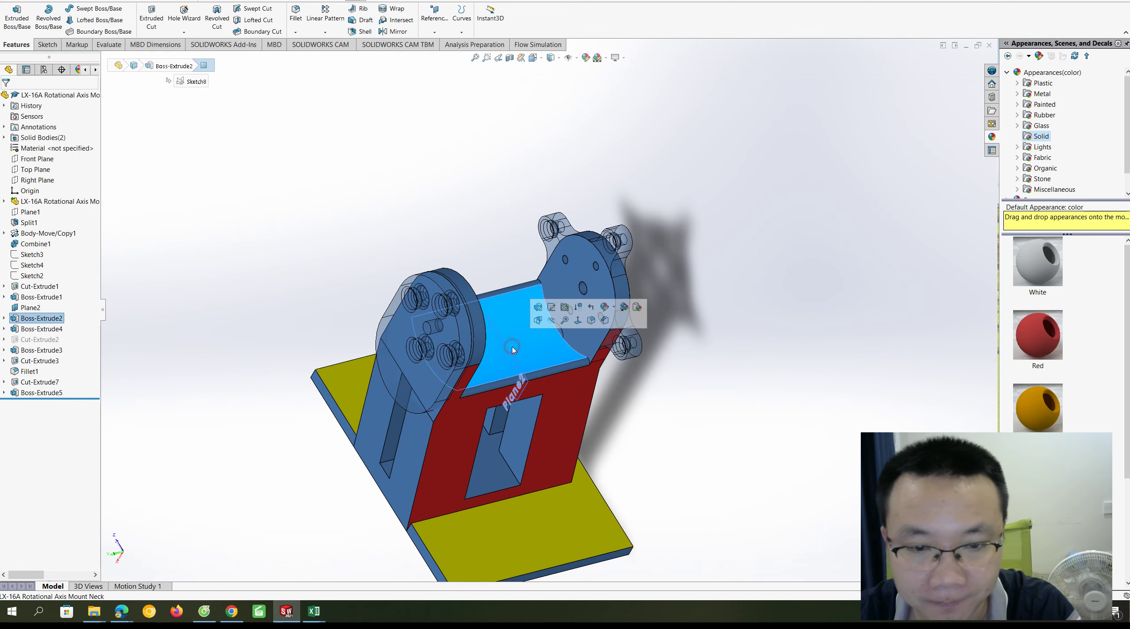
{"action": "scroll", "coordinate": [1037, 332], "scroll_direction": "down", "scroll_amount": 2}
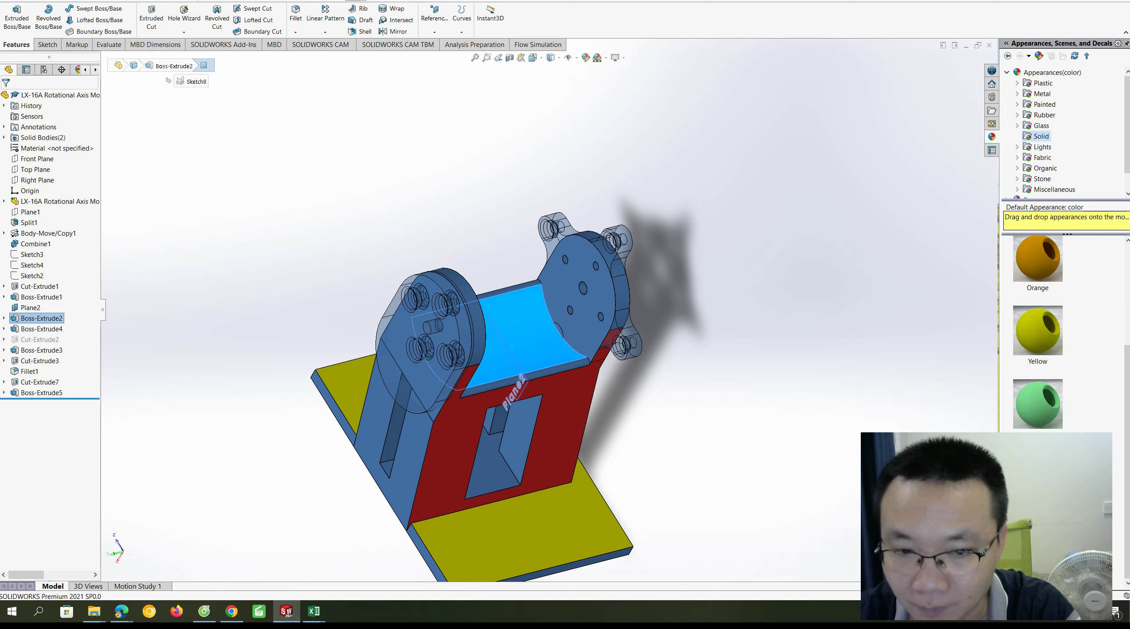
{"action": "key", "text": "Escape"}
{"action": "left_click", "coordinate": [572, 297]}
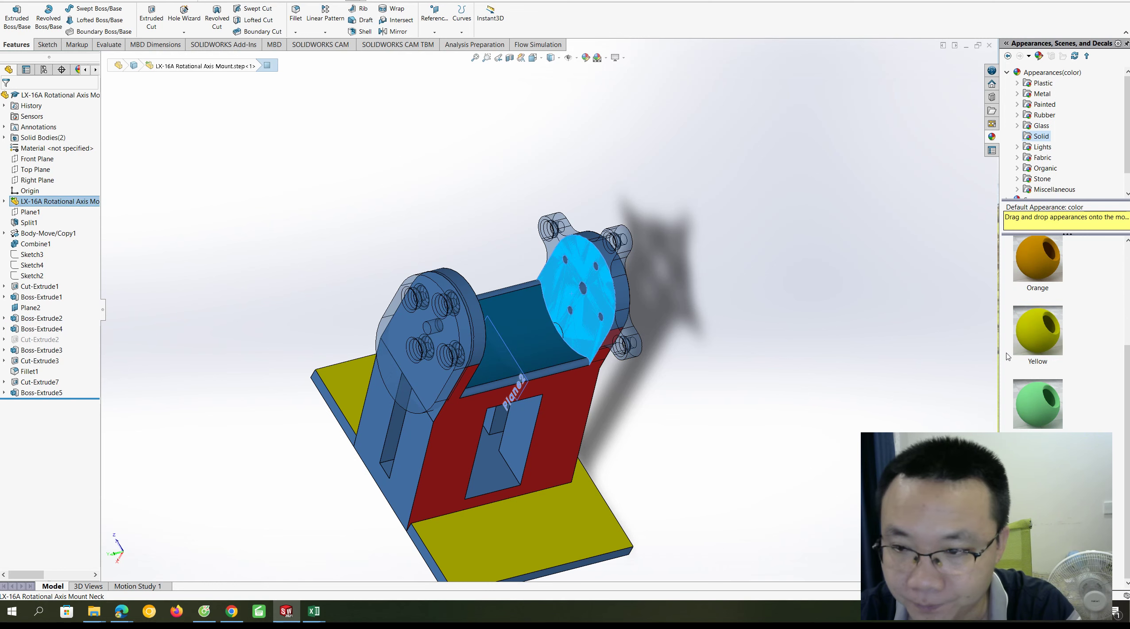
{"action": "left_click", "coordinate": [1038, 330]}
{"action": "left_click", "coordinate": [854, 321]}
{"action": "middle_click_drag", "start_coordinate": [807, 323], "coordinate": [416, 323]}
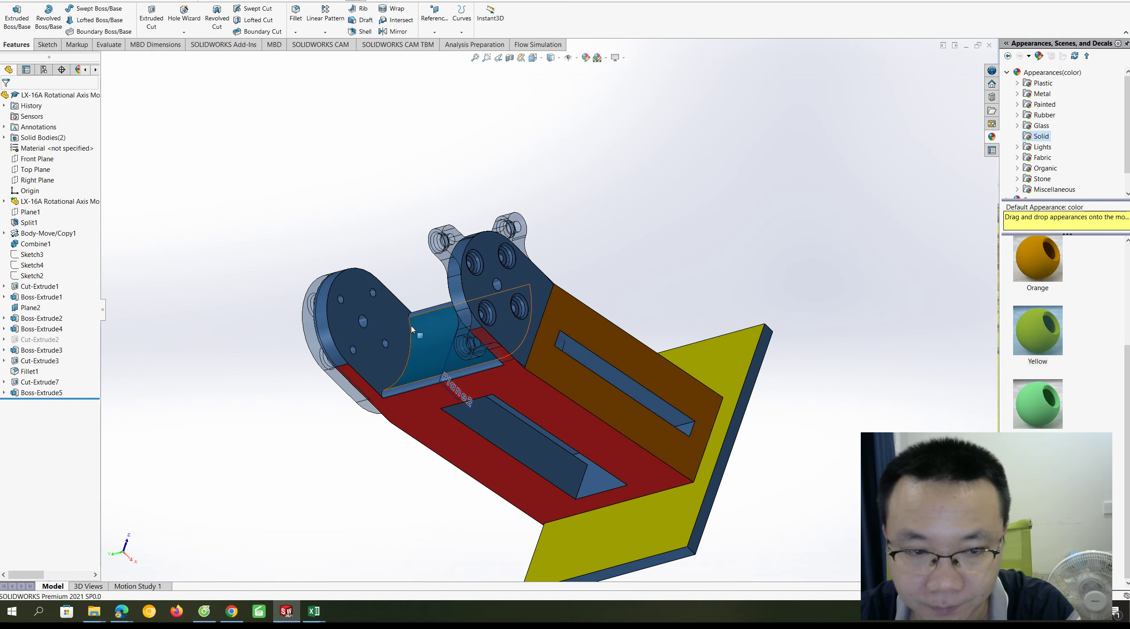
{"action": "left_click", "coordinate": [379, 328]}
{"action": "left_click", "coordinate": [1037, 330]}
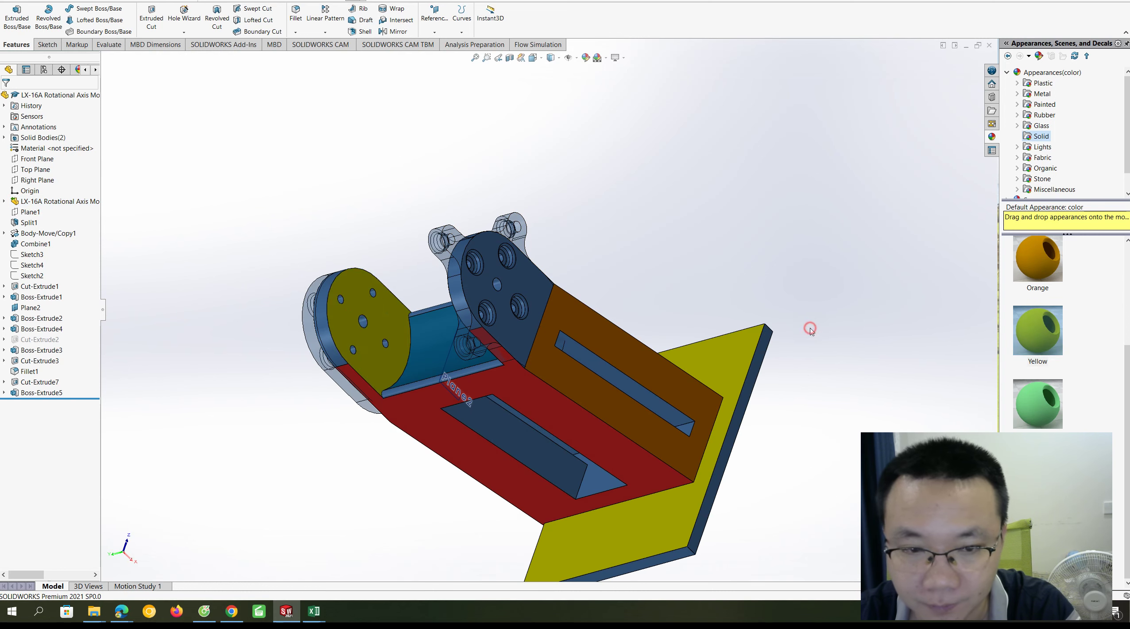
Make the rounded mounting plate, both disc rims and the remaining blue disc face Yellow
{"action": "middle_click_drag", "start_coordinate": [810, 326], "coordinate": [531, 303]}
{"action": "left_click", "coordinate": [524, 291]}
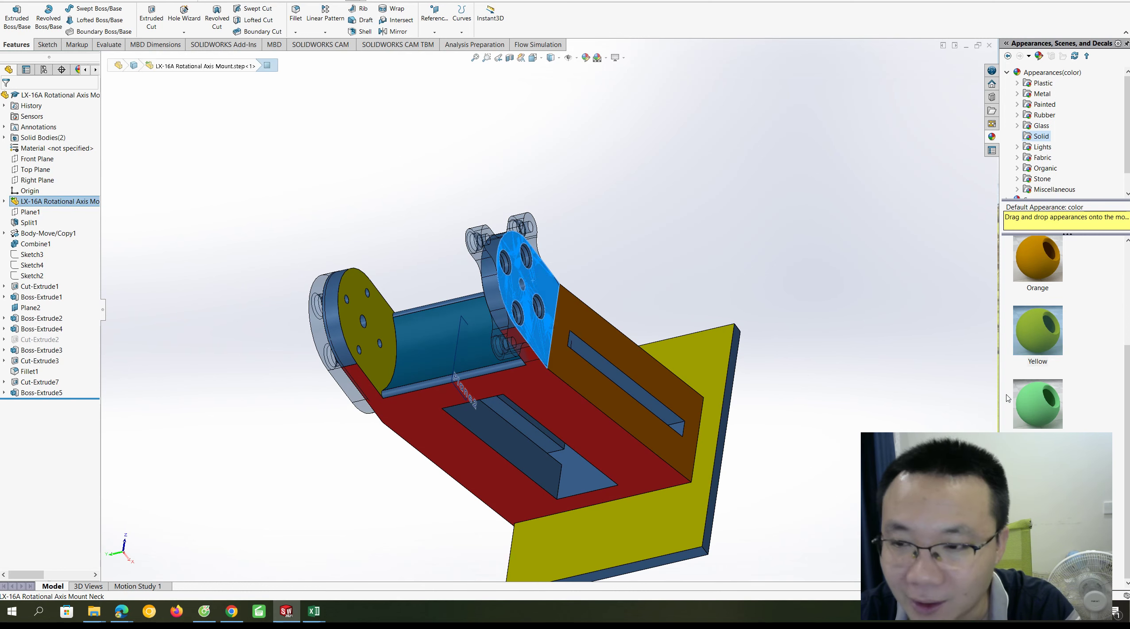
{"action": "left_click", "coordinate": [1038, 331]}
{"action": "left_click", "coordinate": [496, 290]}
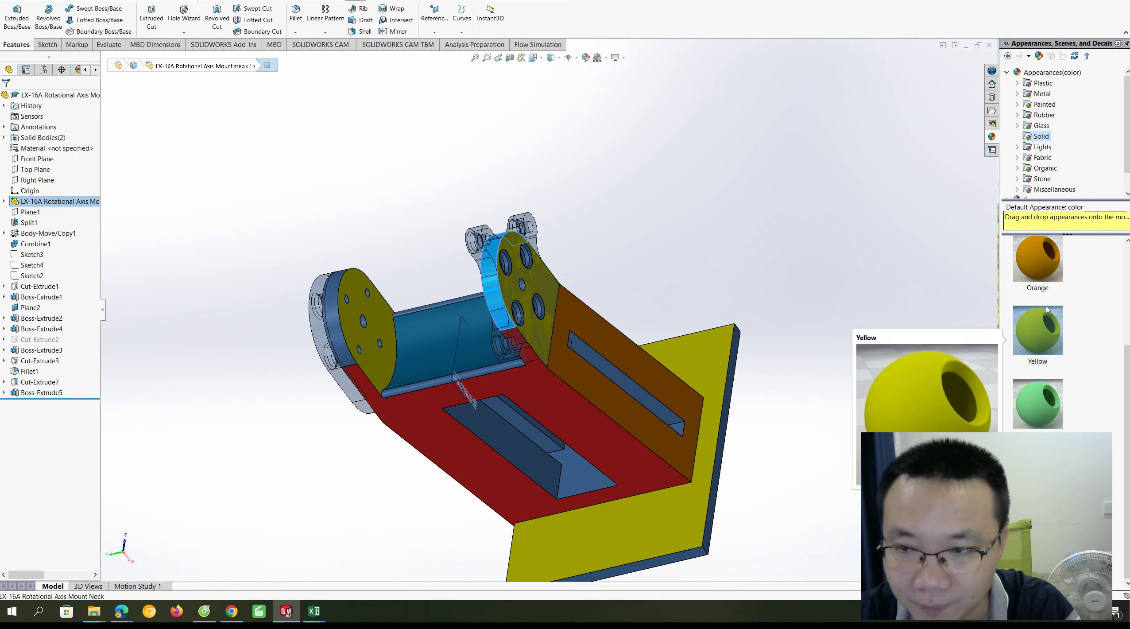
{"action": "left_click", "coordinate": [1023, 335]}
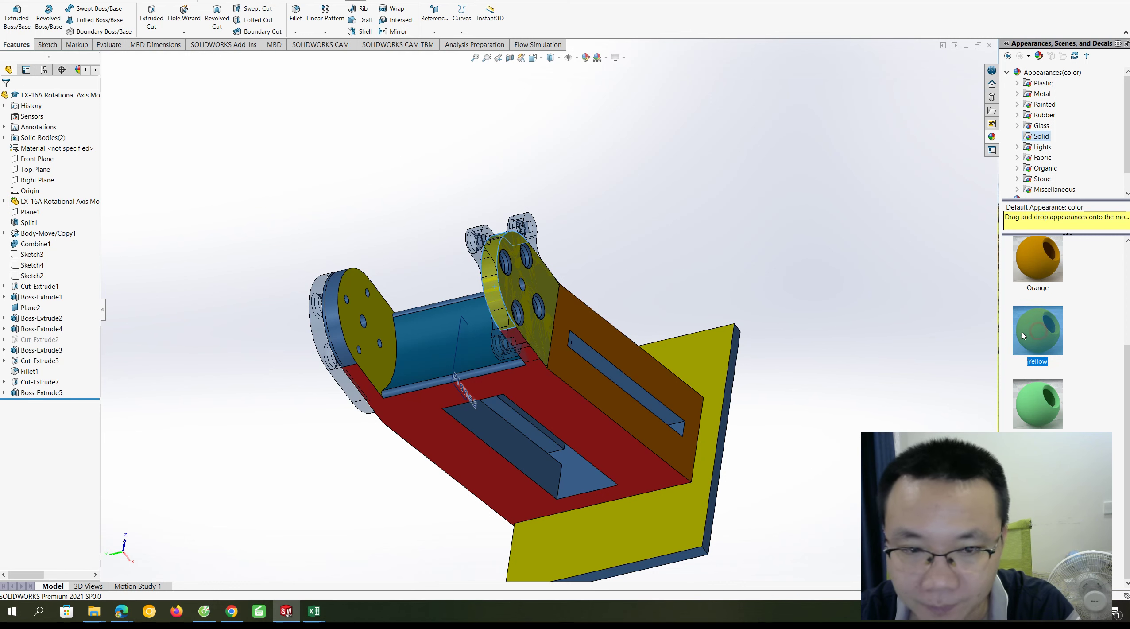
{"action": "left_click", "coordinate": [330, 307]}
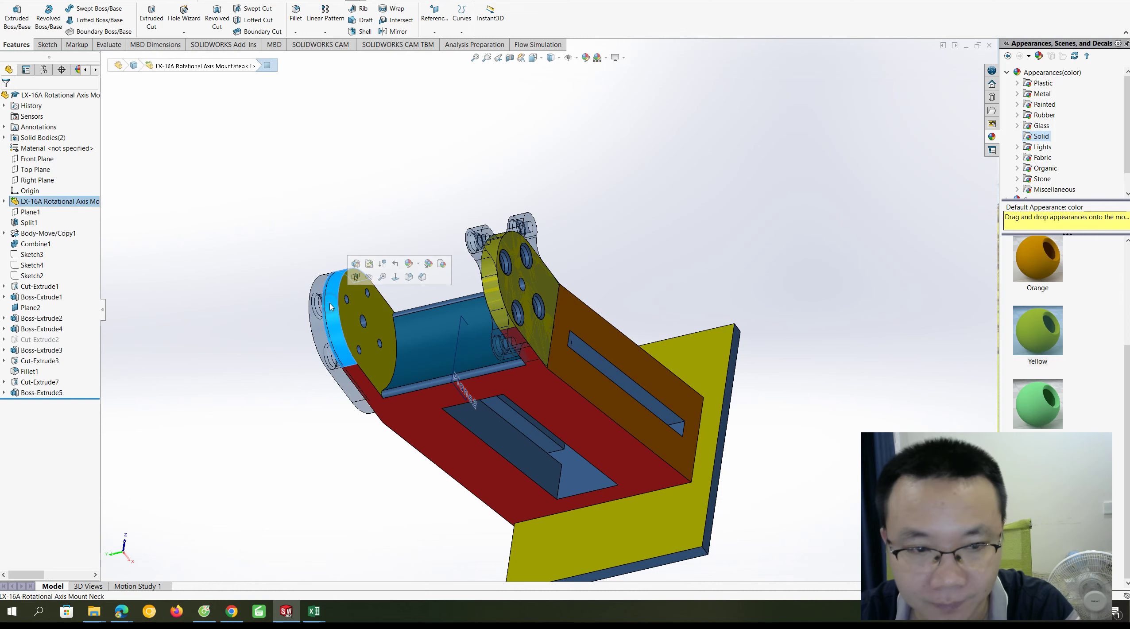
{"action": "left_click", "coordinate": [1037, 332]}
{"action": "middle_click_drag", "start_coordinate": [833, 330], "coordinate": [464, 313]}
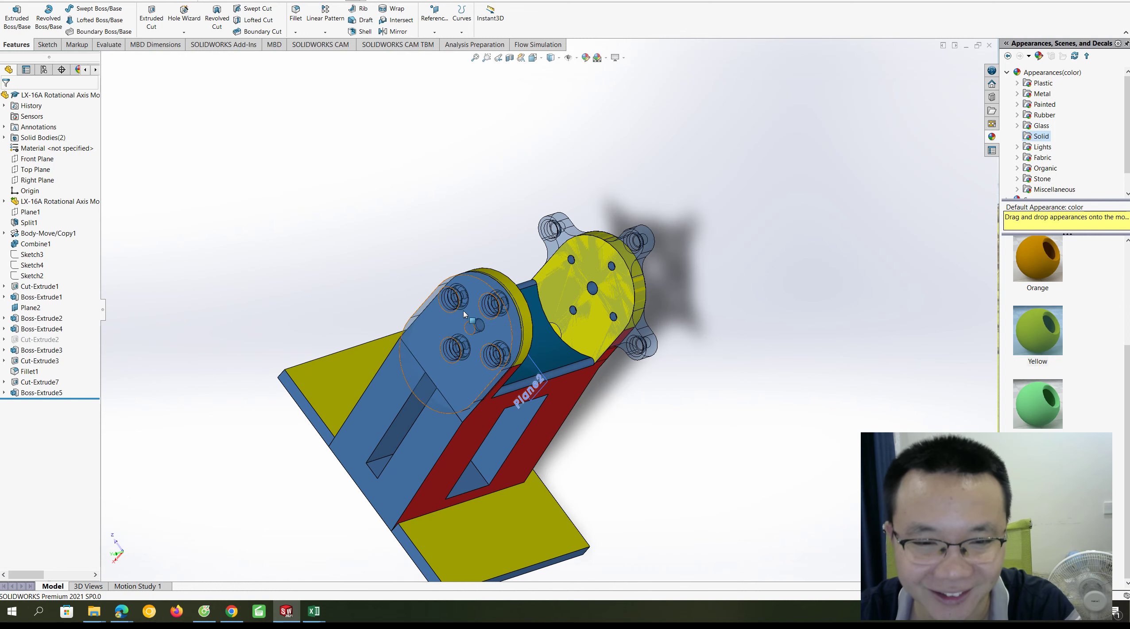
{"action": "left_click", "coordinate": [461, 315]}
{"action": "left_click", "coordinate": [1037, 332]}
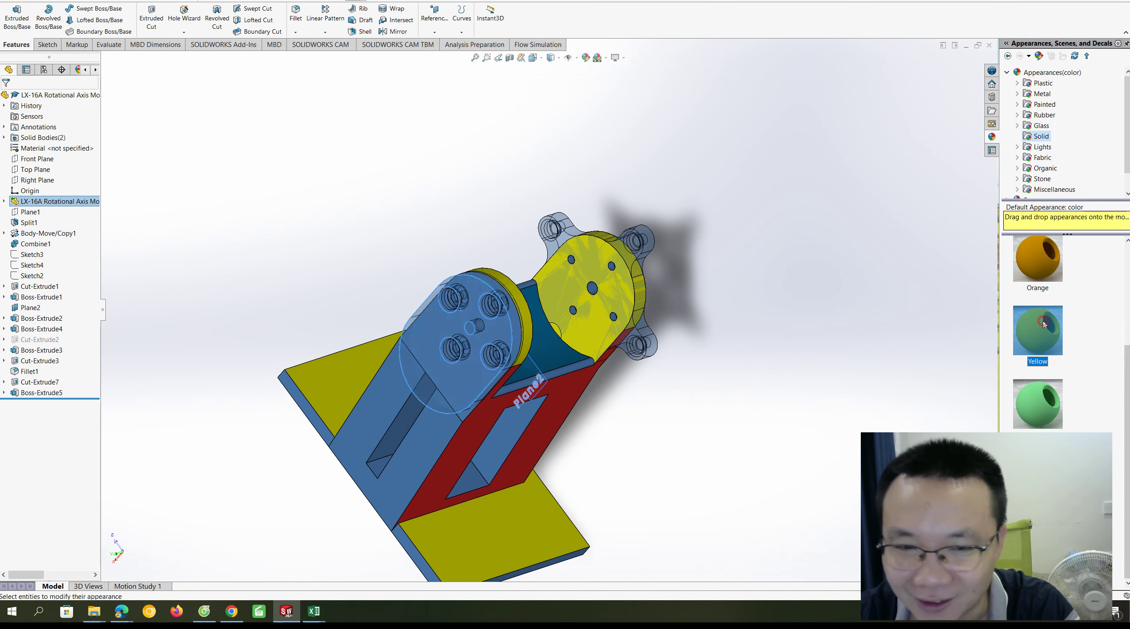
{"action": "middle_click_drag", "start_coordinate": [874, 320], "coordinate": [822, 320]}
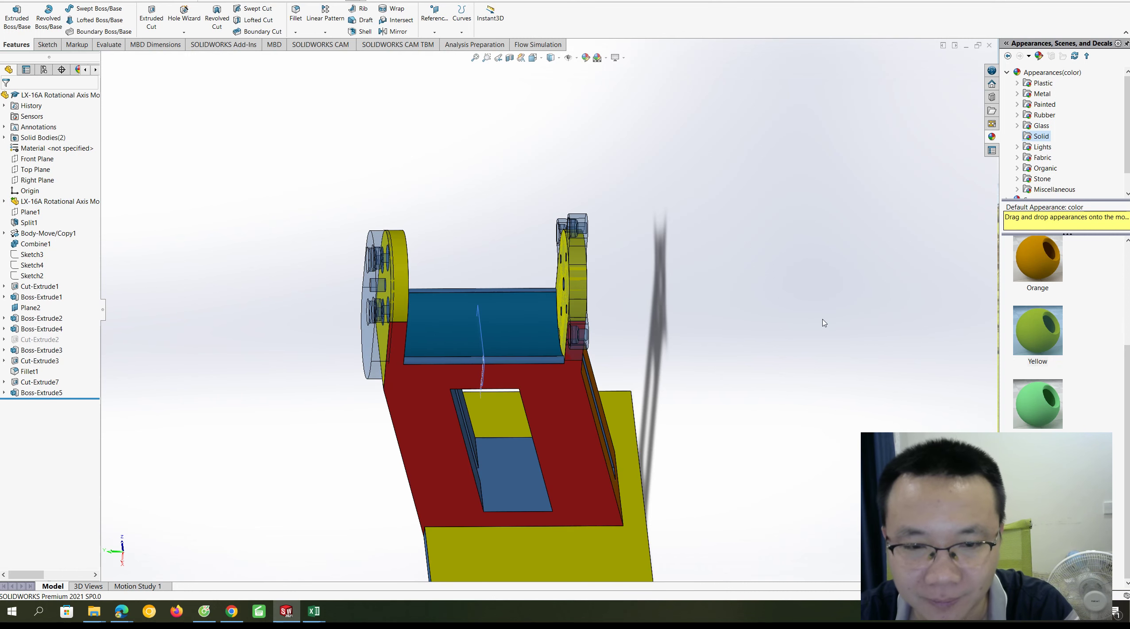
Colour the floor face inside the rectangular opening Orange
{"action": "left_click", "coordinate": [533, 344]}
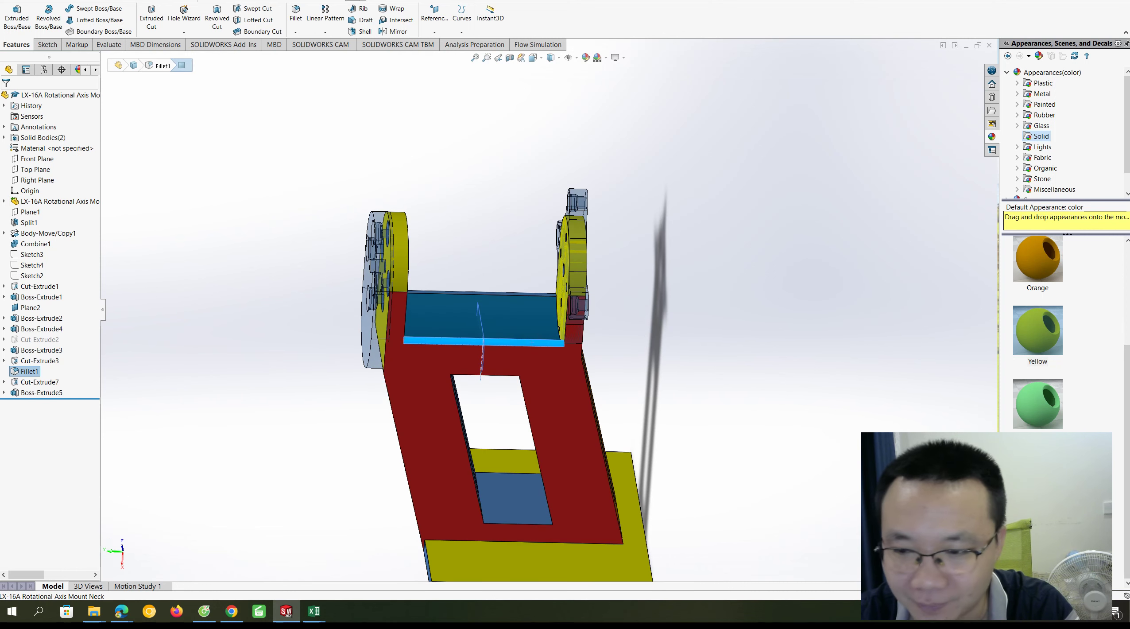
{"action": "key", "text": "Escape"}
{"action": "key", "text": "shift+Left"}
{"action": "key", "text": "shift+Left"}
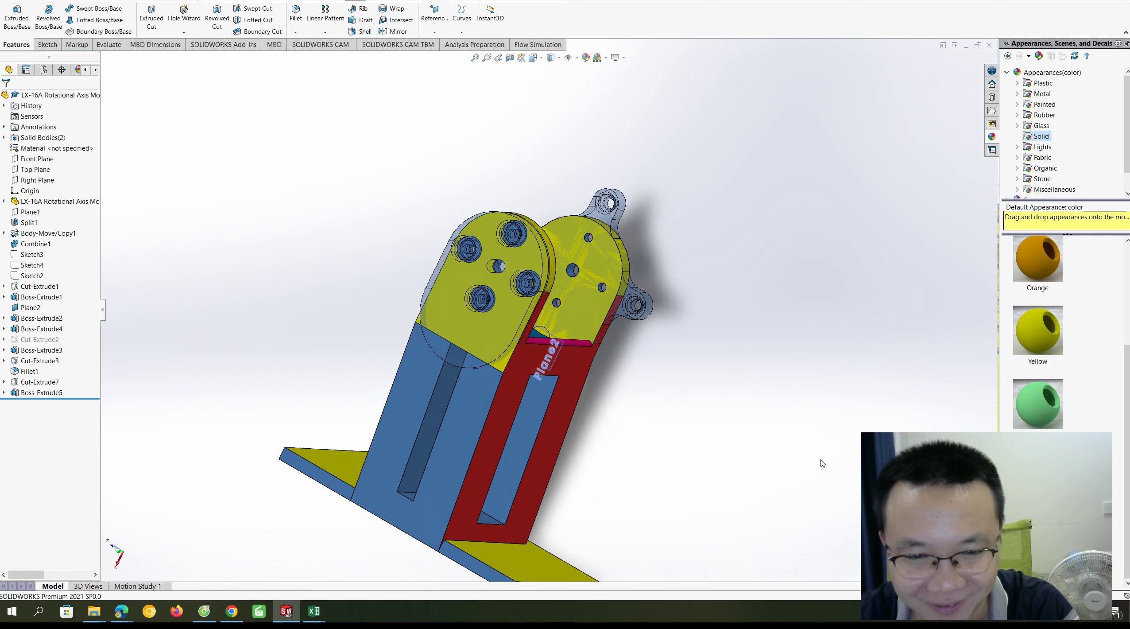
{"action": "middle_click_drag", "start_coordinate": [553, 347], "coordinate": [544, 318]}
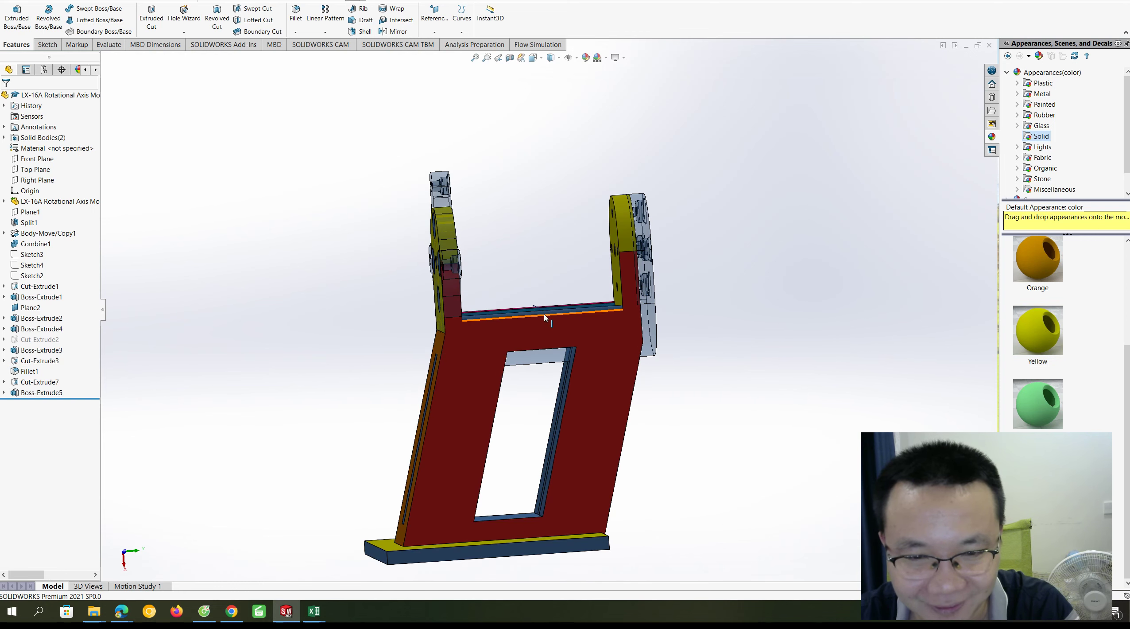
{"action": "left_click", "coordinate": [545, 316]}
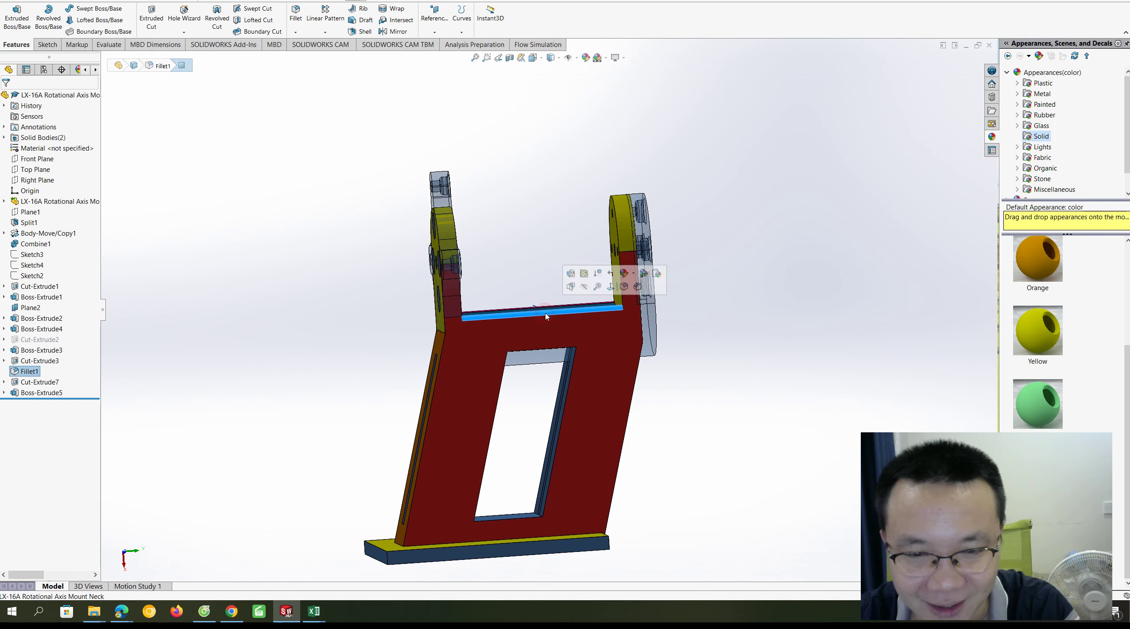
{"action": "middle_click_drag", "start_coordinate": [533, 306], "coordinate": [698, 381]}
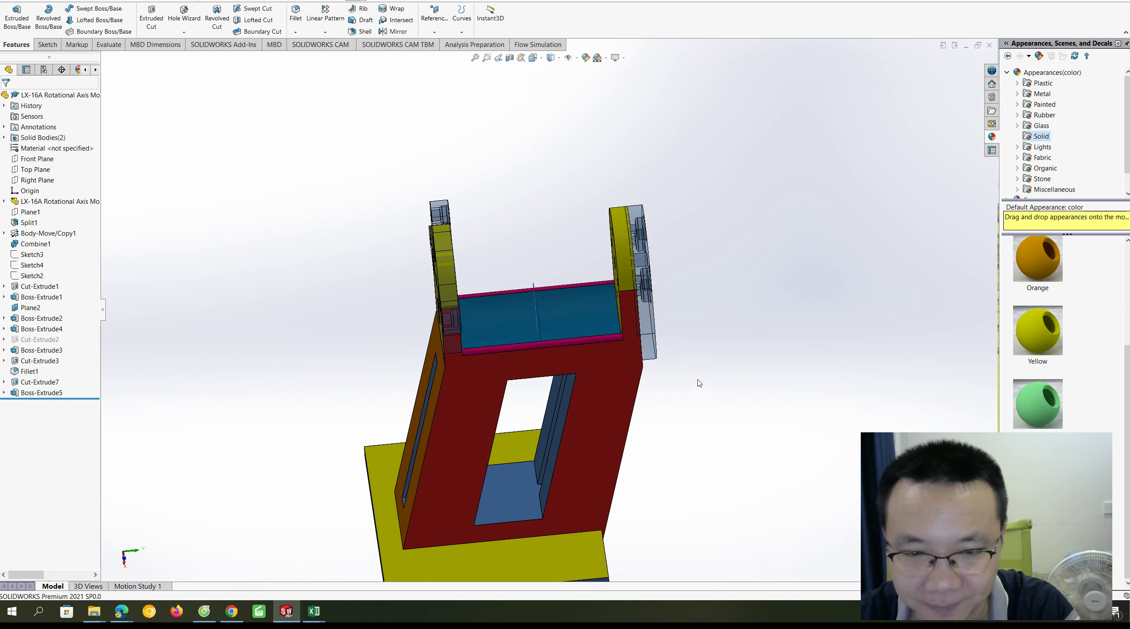
{"action": "left_click", "coordinate": [506, 482]}
{"action": "scroll", "coordinate": [1039, 418], "scroll_direction": "up", "scroll_amount": 2}
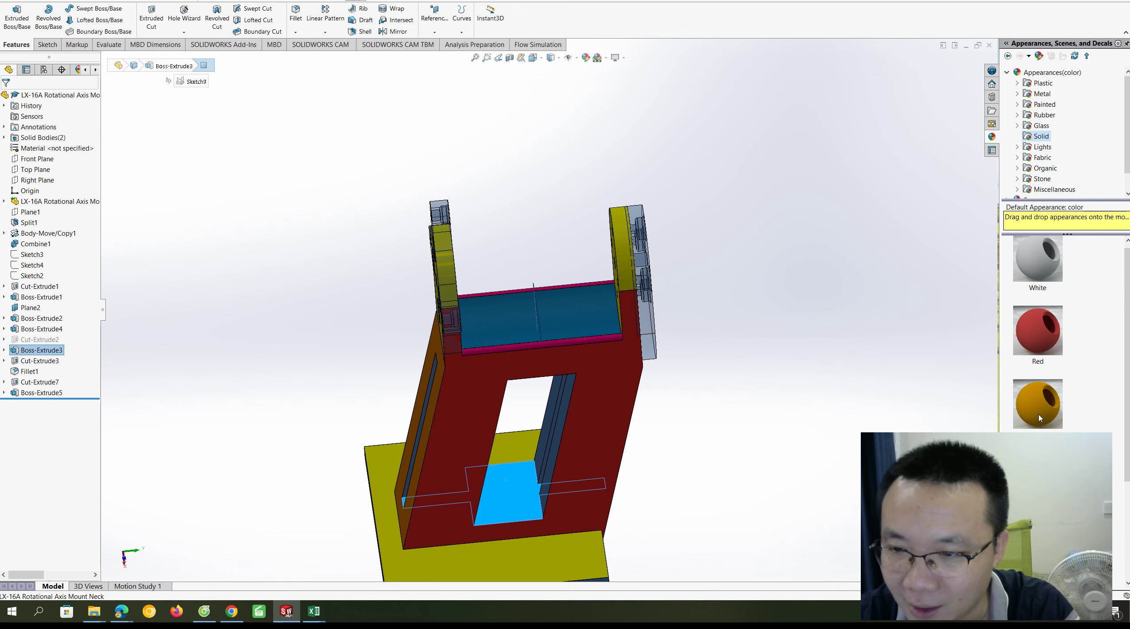
{"action": "double_click", "coordinate": [1034, 406]}
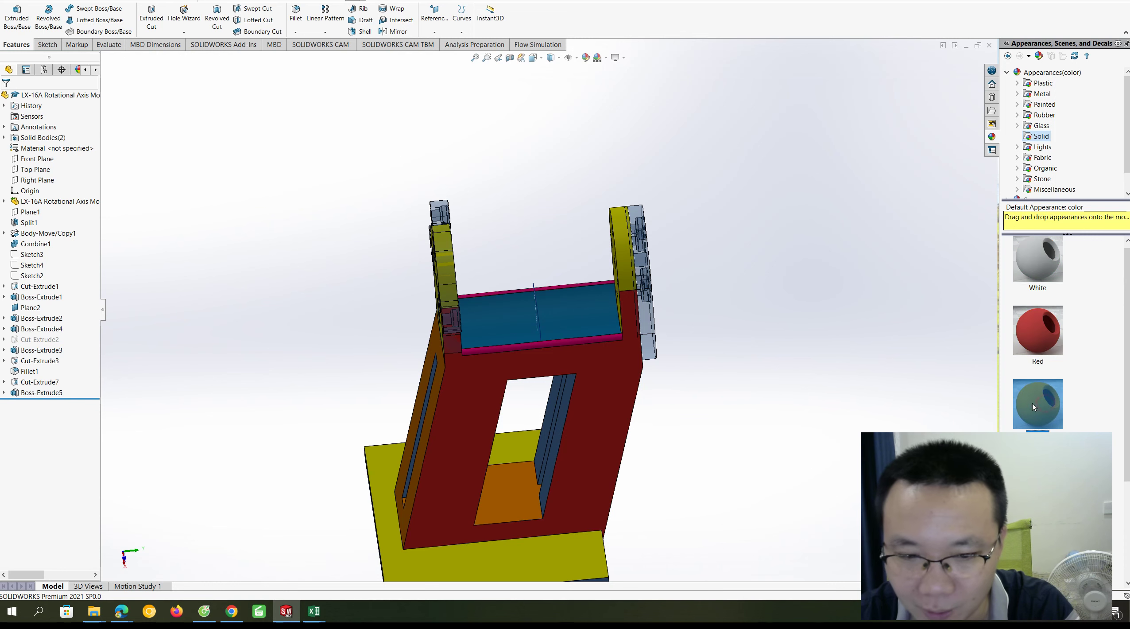
Make the wide side plate Green
{"action": "key", "text": "ctrl+8"}
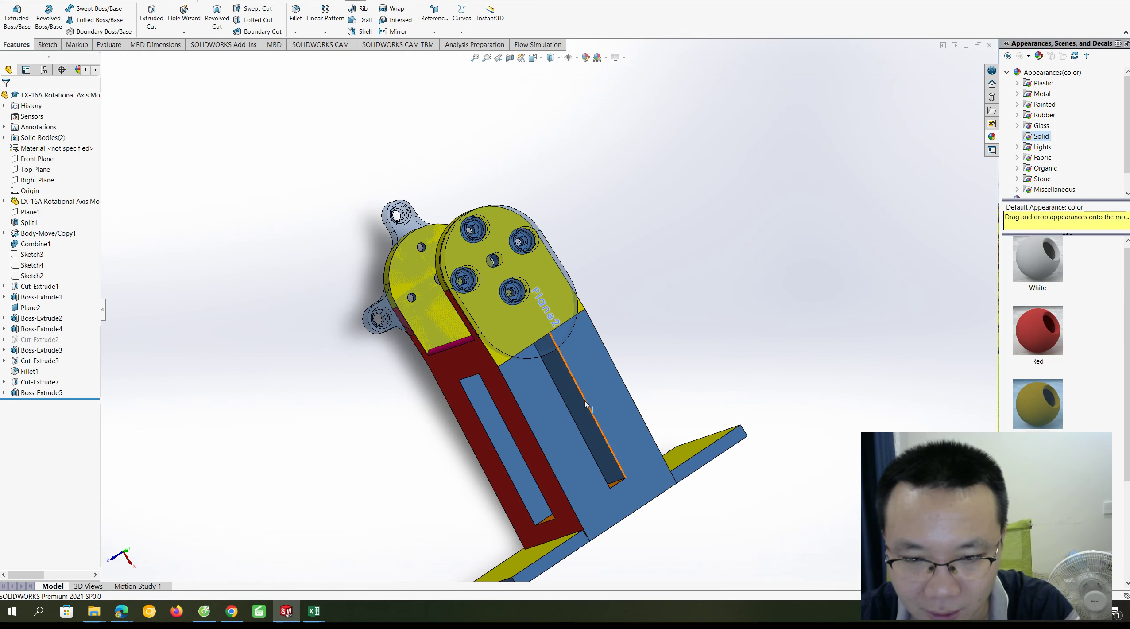
{"action": "left_click", "coordinate": [555, 411]}
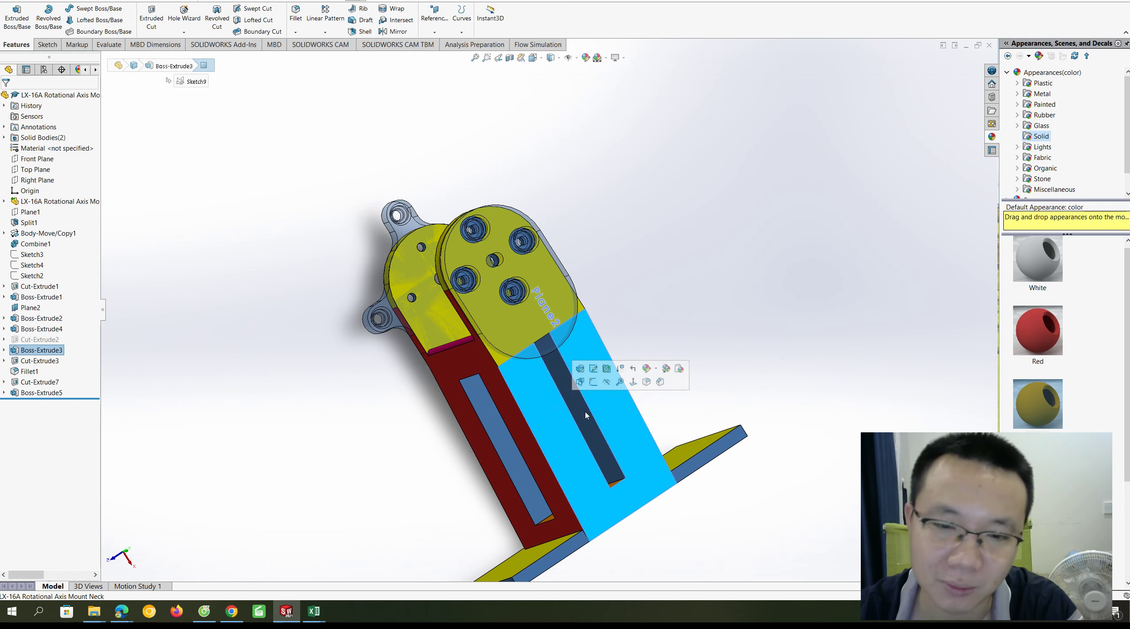
{"action": "scroll", "coordinate": [1049, 413], "scroll_direction": "down", "scroll_amount": 2}
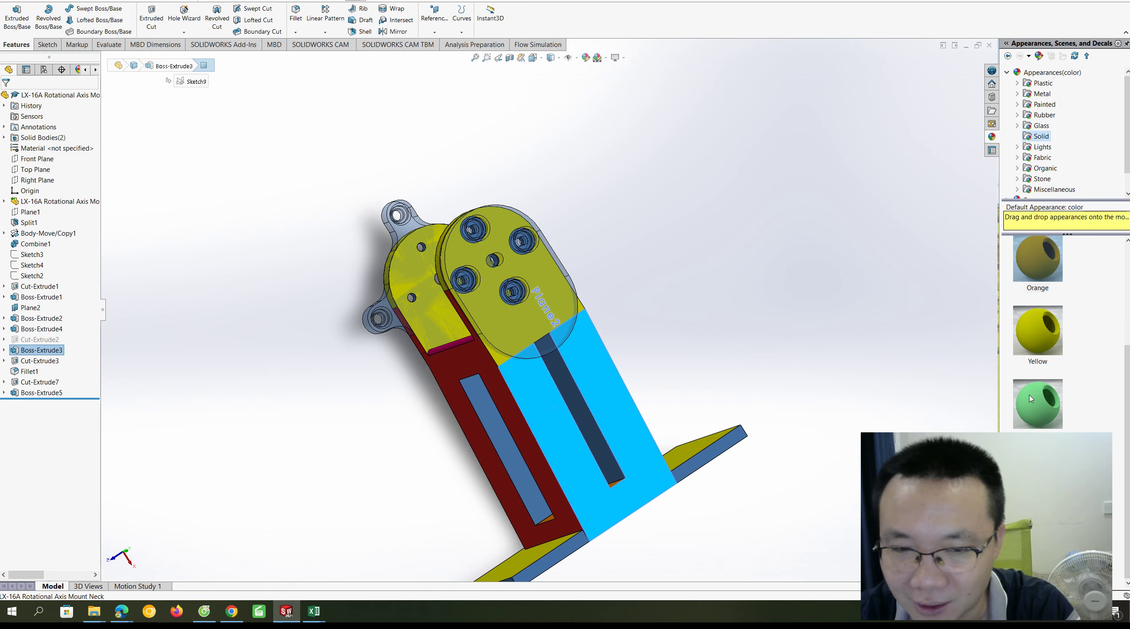
{"action": "left_click", "coordinate": [1030, 398]}
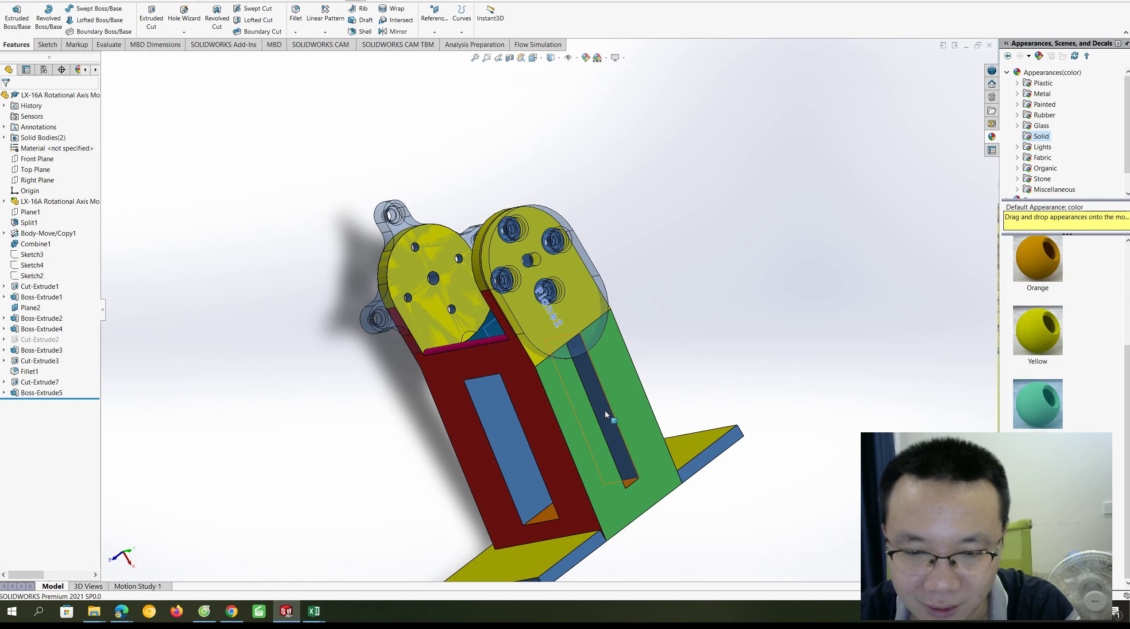
{"action": "left_click", "coordinate": [606, 414]}
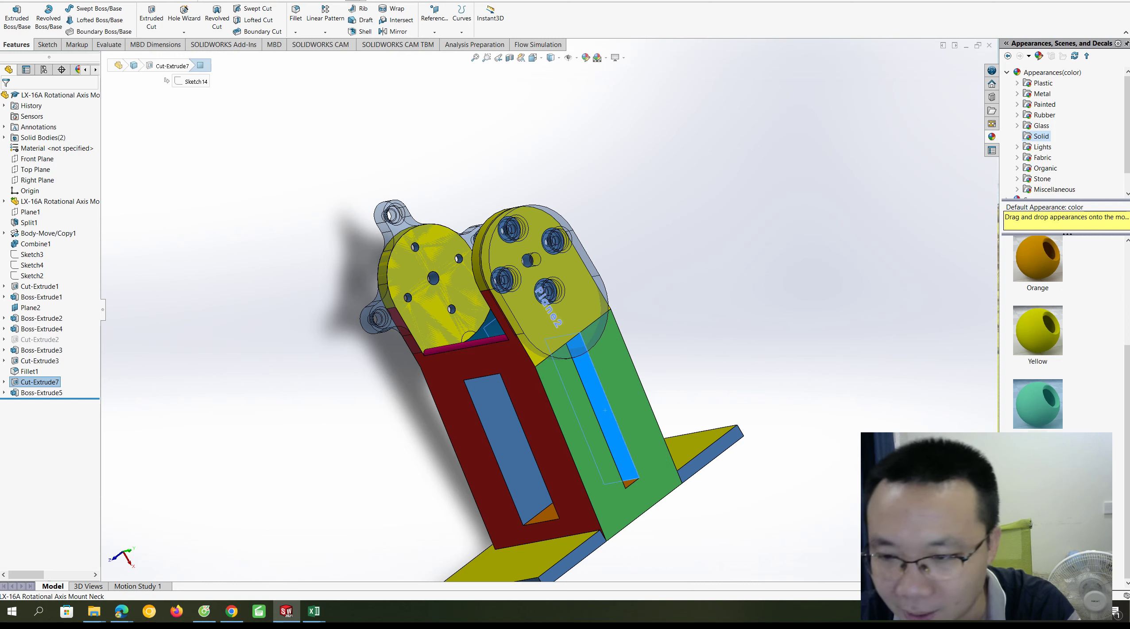
{"action": "scroll", "coordinate": [1038, 419], "scroll_direction": "up", "scroll_amount": 2}
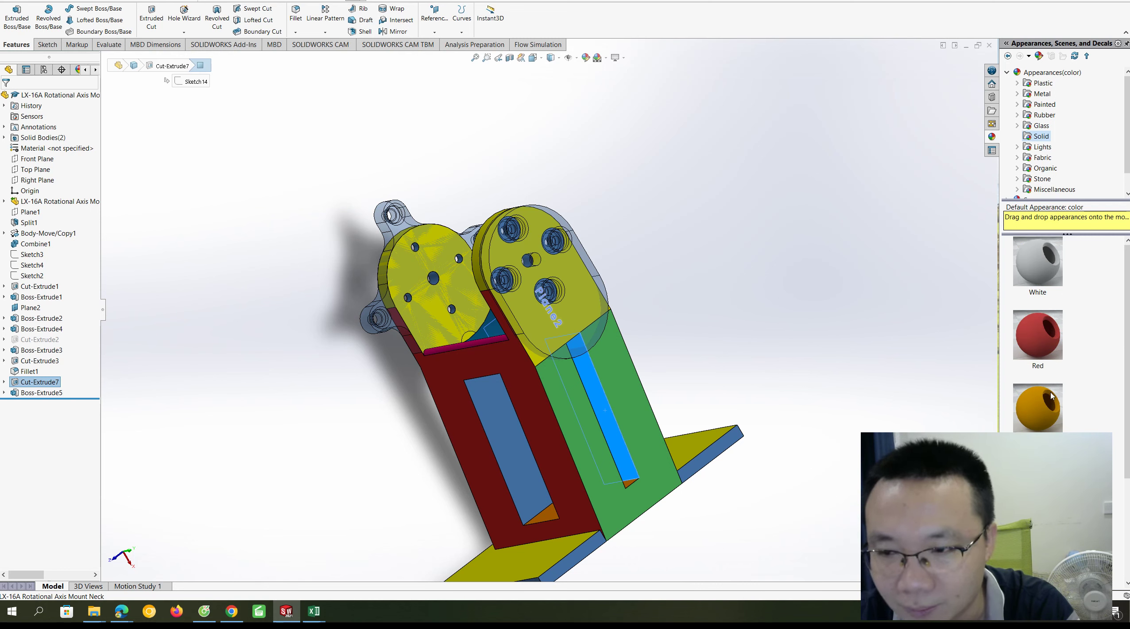
Rotate the model to inspect its underside and bring the green side around
{"action": "key", "text": "Escape"}
{"action": "key", "text": "Left"}
{"action": "key", "text": "Left"}
{"action": "key", "text": "Left"}
{"action": "key", "text": "Left"}
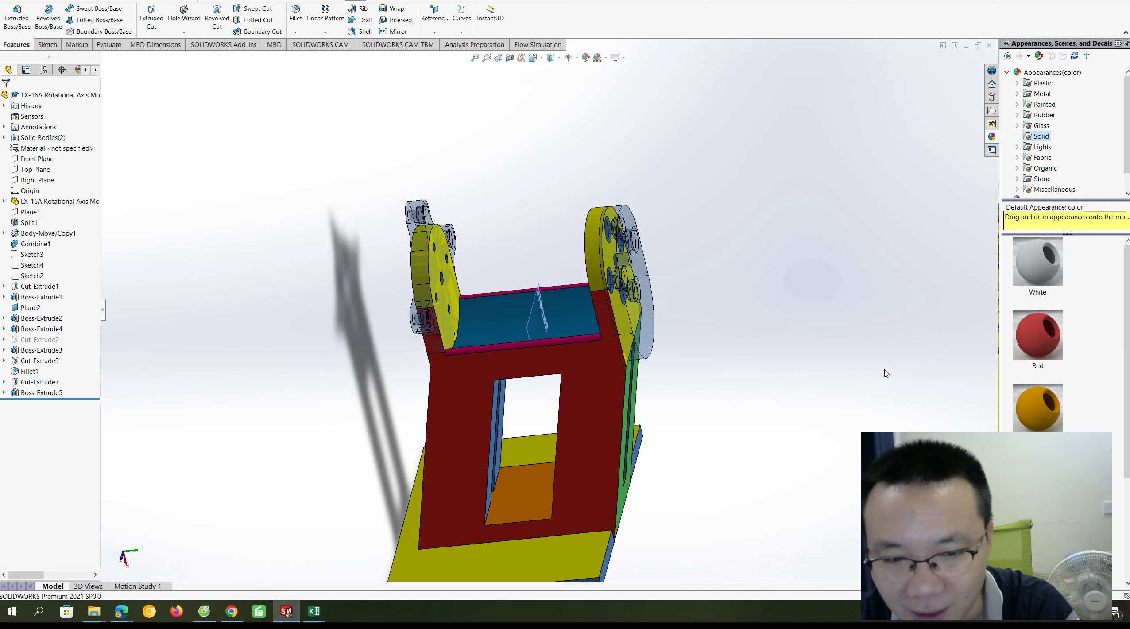
{"action": "key", "text": "Left"}
{"action": "key", "text": "Left"}
{"action": "key", "text": "Left"}
{"action": "key", "text": "Left"}
{"action": "key", "text": "Up"}
{"action": "key", "text": "Up"}
{"action": "key", "text": "Up"}
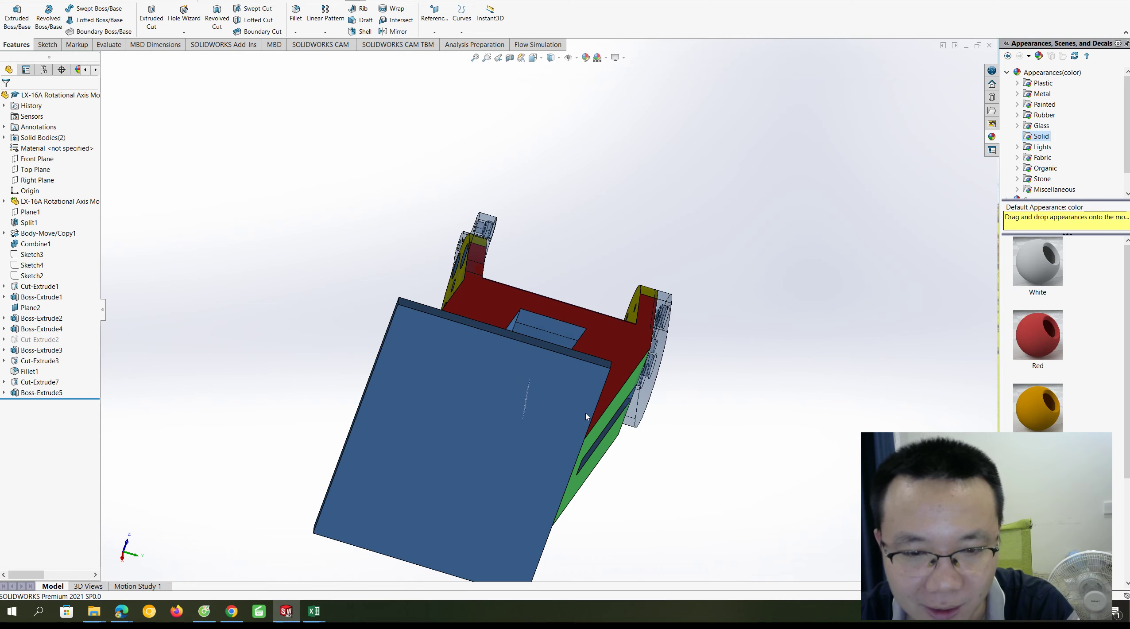
{"action": "left_click", "coordinate": [565, 412]}
{"action": "key", "text": "Escape"}
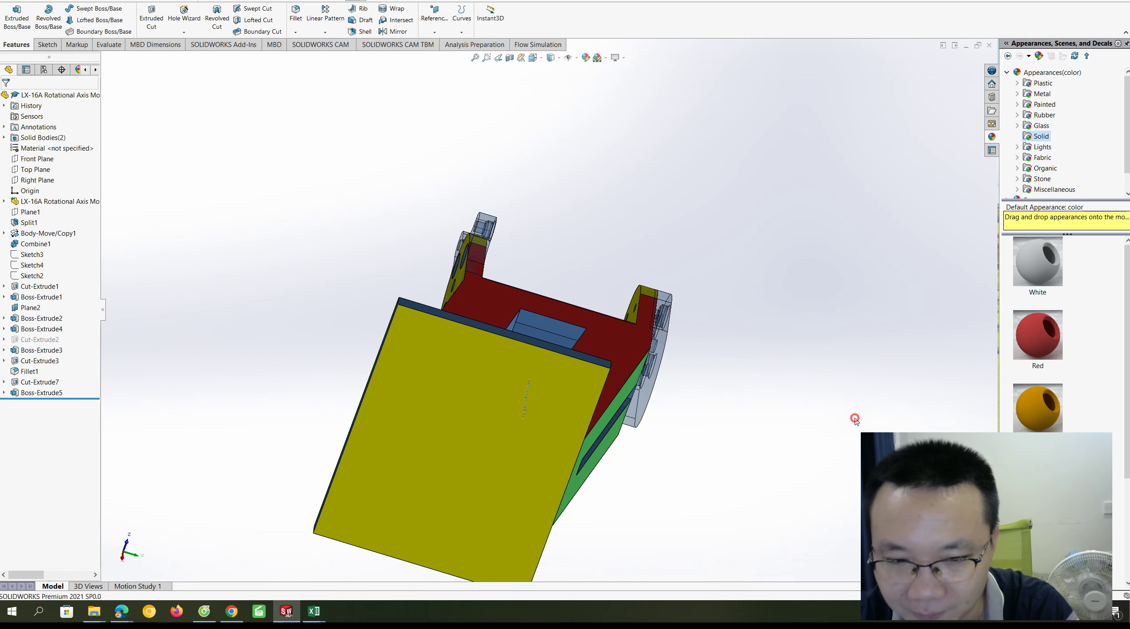
{"action": "key", "text": "Down"}
{"action": "key", "text": "Down"}
{"action": "key", "text": "Down"}
{"action": "key", "text": "Down"}
{"action": "key", "text": "Down"}
{"action": "key", "text": "Down"}
{"action": "key", "text": "Left"}
{"action": "key", "text": "Left"}
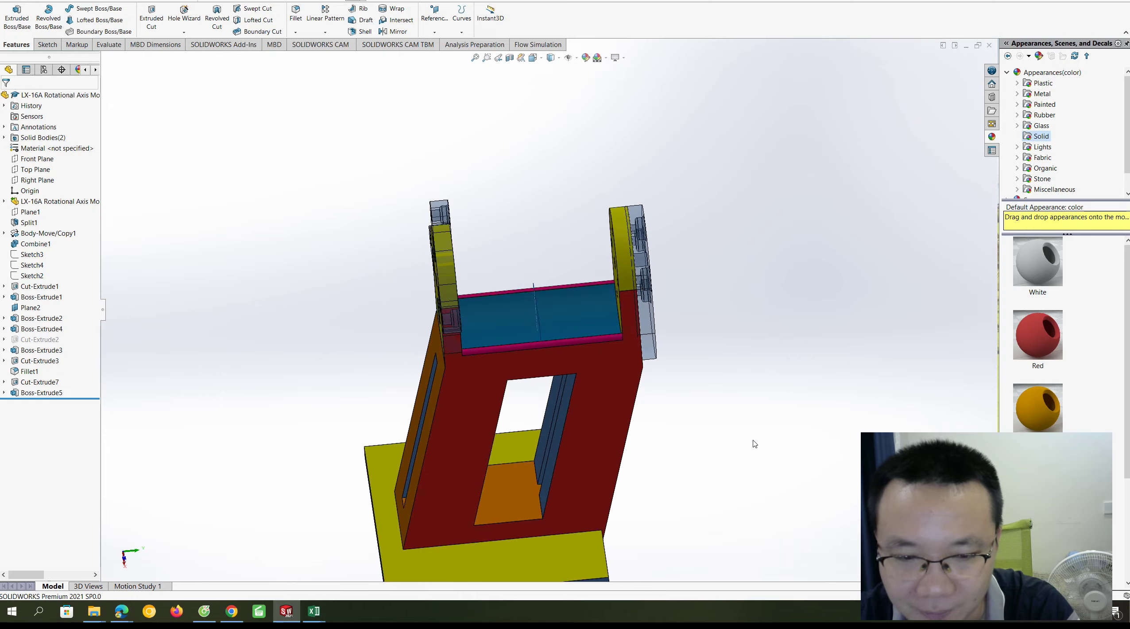
{"action": "key", "text": "Left"}
{"action": "key", "text": "Left"}
{"action": "key", "text": "Left"}
{"action": "key", "text": "Left"}
{"action": "key", "text": "Left"}
{"action": "key", "text": "Left"}
{"action": "key", "text": "Left"}
{"action": "key", "text": "Left"}
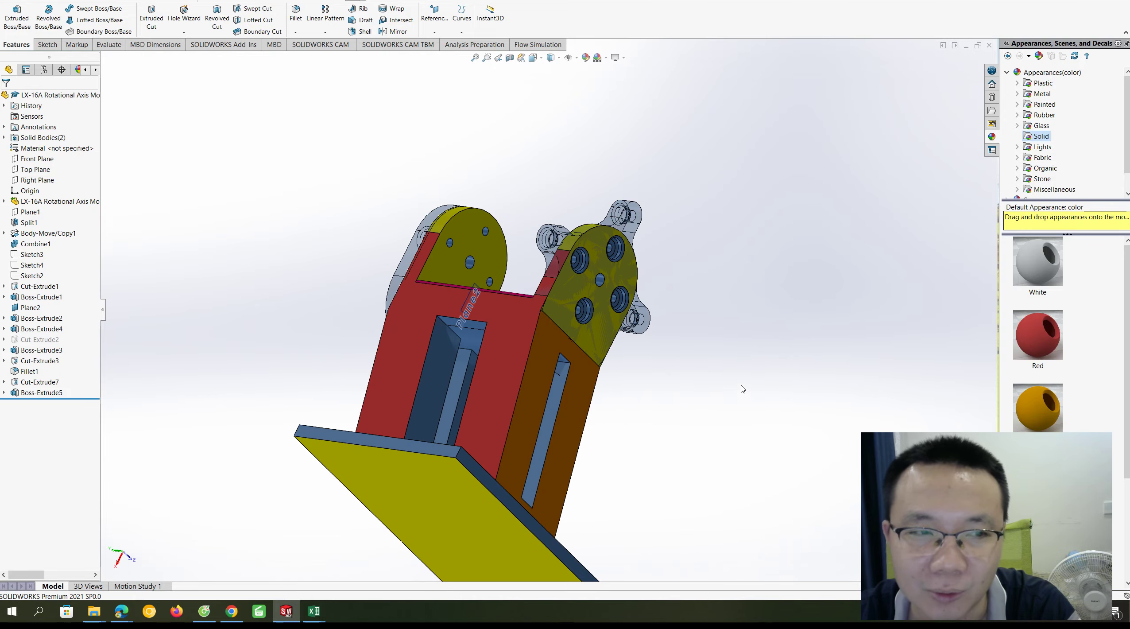
{"action": "key", "text": "Left"}
{"action": "key", "text": "Left"}
{"action": "key", "text": "Left"}
{"action": "key", "text": "Left"}
{"action": "key", "text": "Left"}
{"action": "key", "text": "Left"}
{"action": "key", "text": "Left"}
{"action": "key", "text": "Left"}
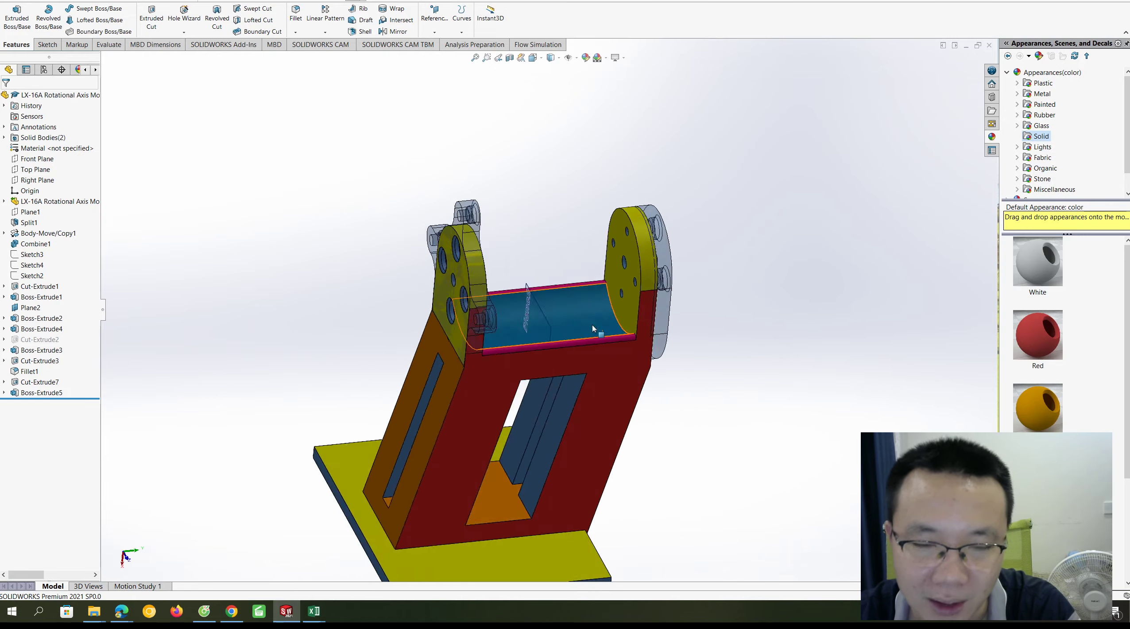
{"action": "key", "text": "Left"}
{"action": "key", "text": "Left"}
{"action": "key", "text": "Left"}
{"action": "key", "text": "Left"}
{"action": "key", "text": "Left"}
{"action": "key", "text": "Left"}
{"action": "key", "text": "Left"}
{"action": "key", "text": "Left"}
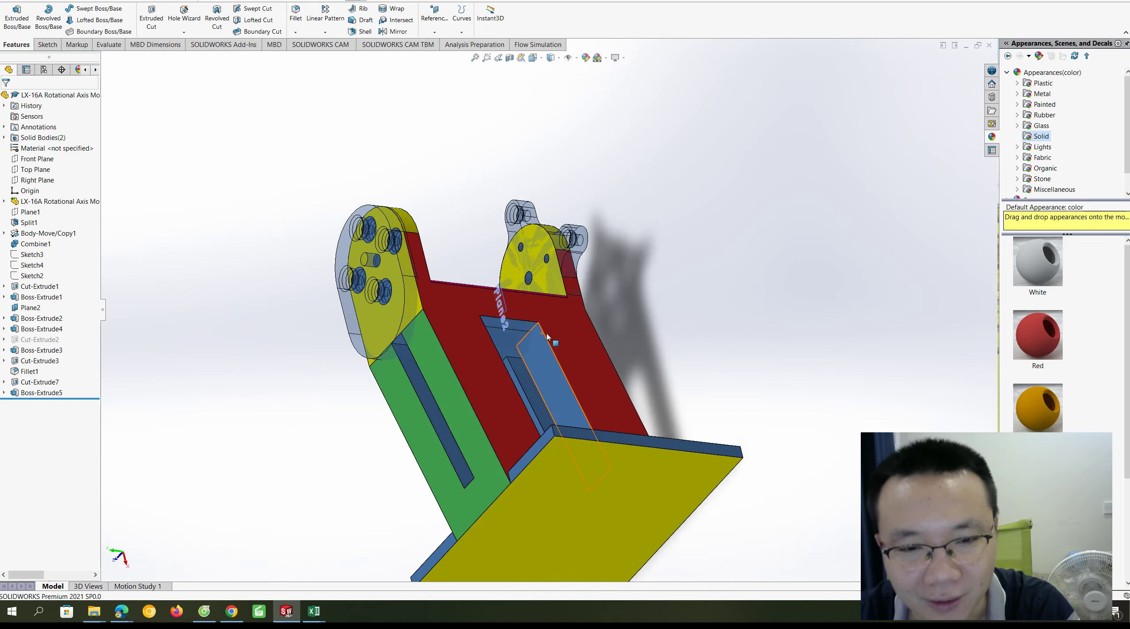
{"action": "key", "text": "Left"}
{"action": "key", "text": "Left"}
{"action": "key", "text": "Left"}
{"action": "key", "text": "Left"}
{"action": "key", "text": "Left"}
{"action": "key", "text": "Left"}
{"action": "key", "text": "Left"}
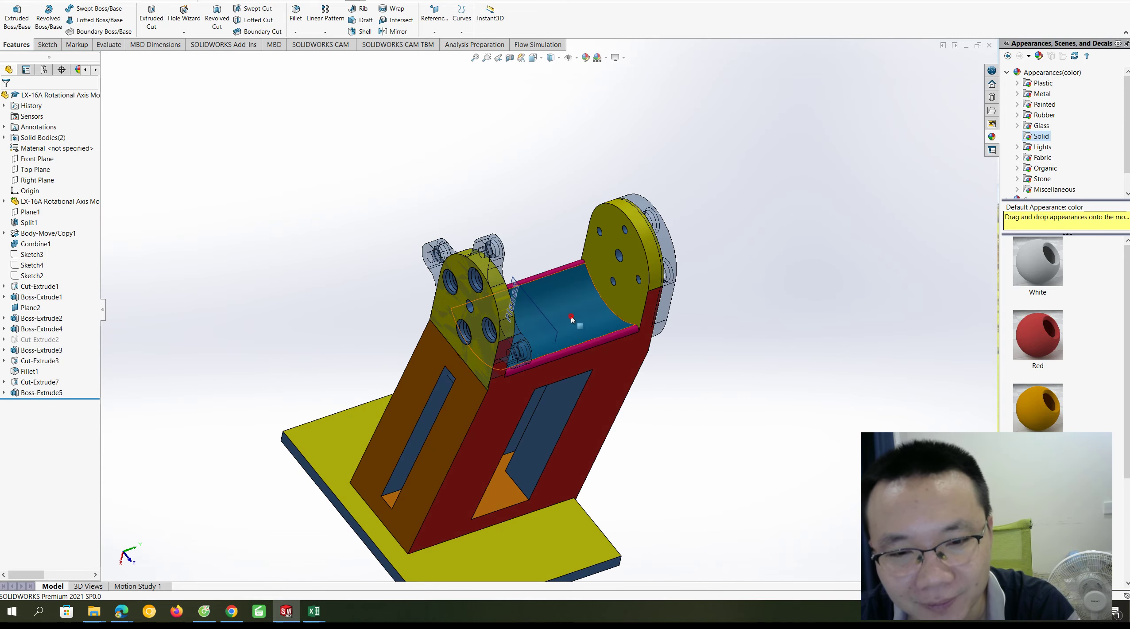
Apply Green to the curved cradle face between the disc uprights
{"action": "left_click", "coordinate": [571, 319]}
{"action": "scroll", "coordinate": [1038, 332], "scroll_direction": "down", "scroll_amount": 1}
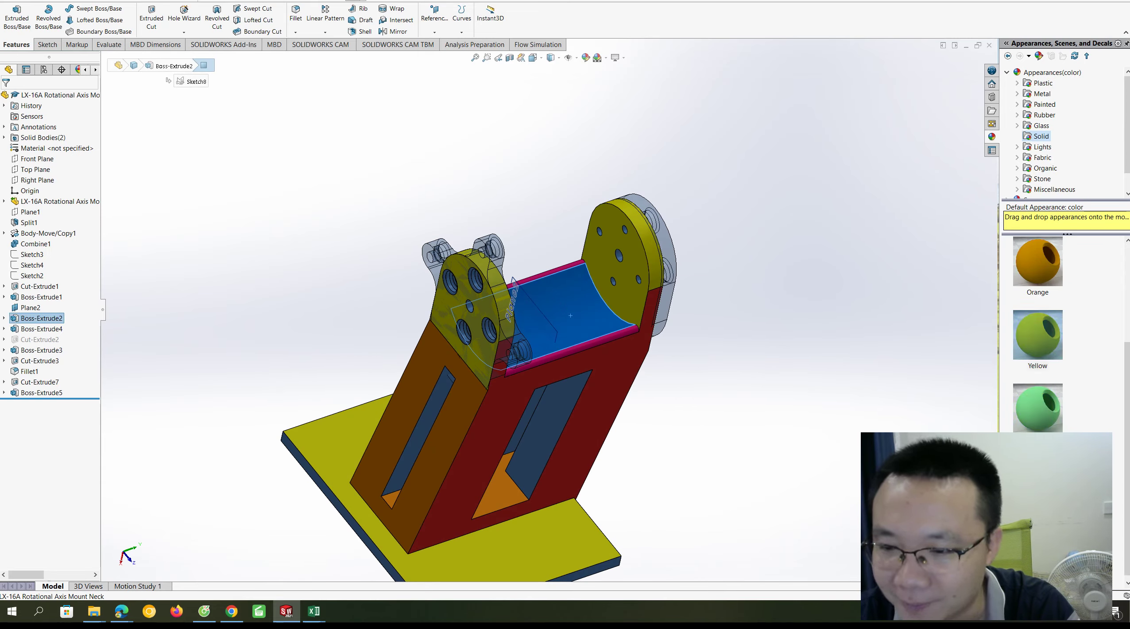
{"action": "double_click", "coordinate": [1042, 410]}
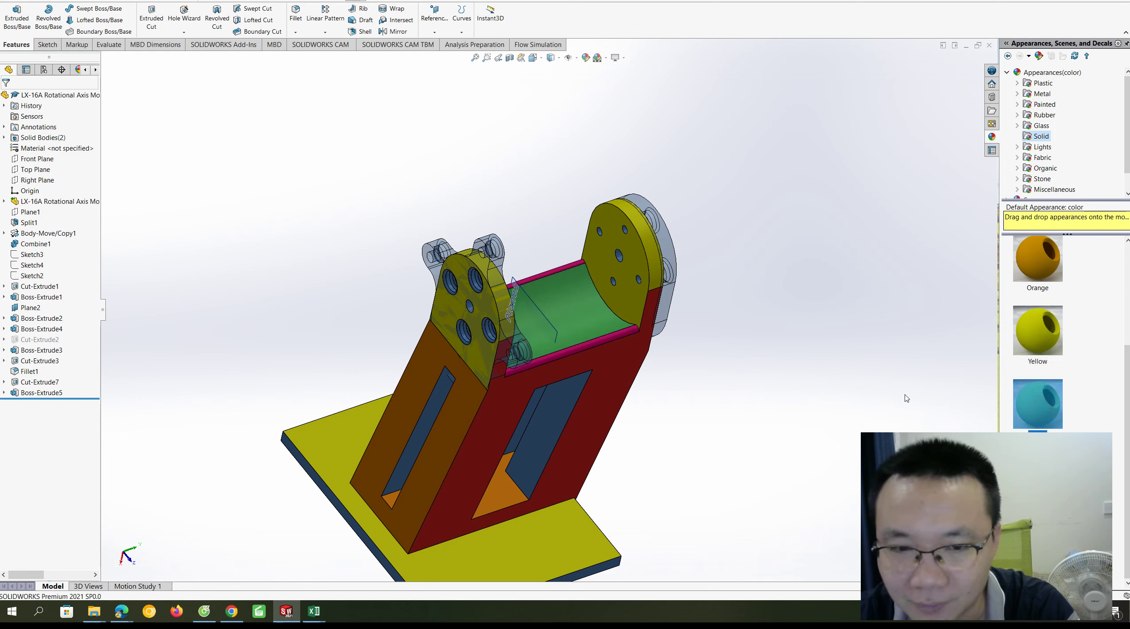
Rotate the coloured mount from several angles, ending looking down on the red plate
{"action": "key", "text": "Up"}
{"action": "key", "text": "Up"}
{"action": "key", "text": "Up"}
{"action": "key", "text": "Up"}
{"action": "key", "text": "Up"}
{"action": "key", "text": "Up"}
{"action": "key", "text": "Up"}
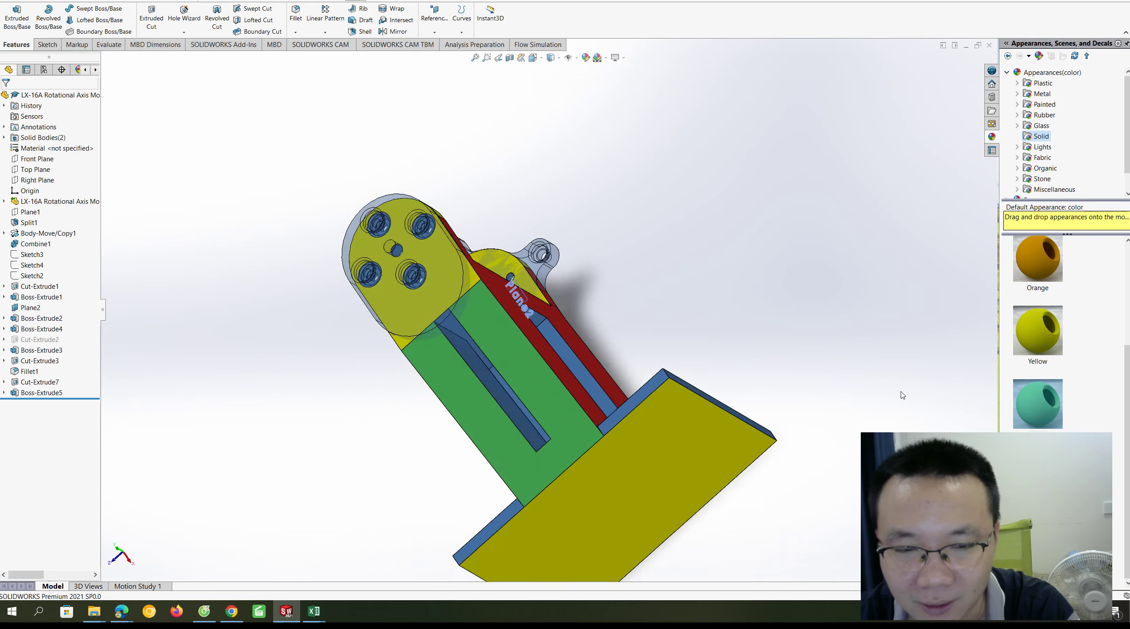
{"action": "key", "text": "Left"}
{"action": "key", "text": "Left"}
{"action": "key", "text": "Left"}
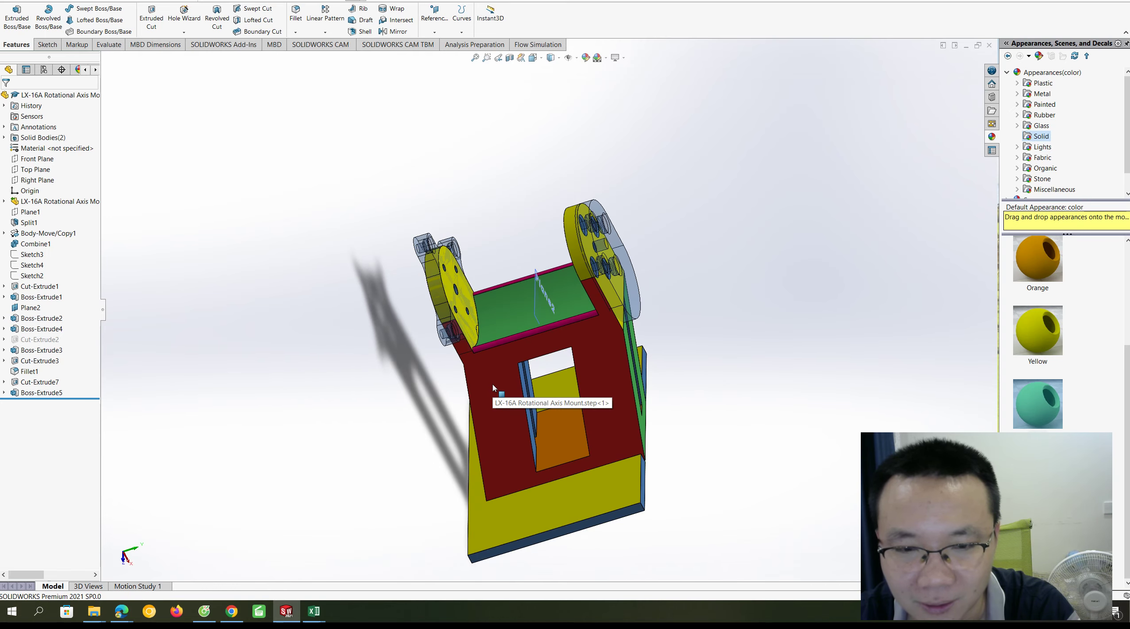
{"action": "scroll", "coordinate": [494, 388], "scroll_direction": "down", "scroll_amount": 1}
{"action": "key", "text": "Left"}
{"action": "key", "text": "Left"}
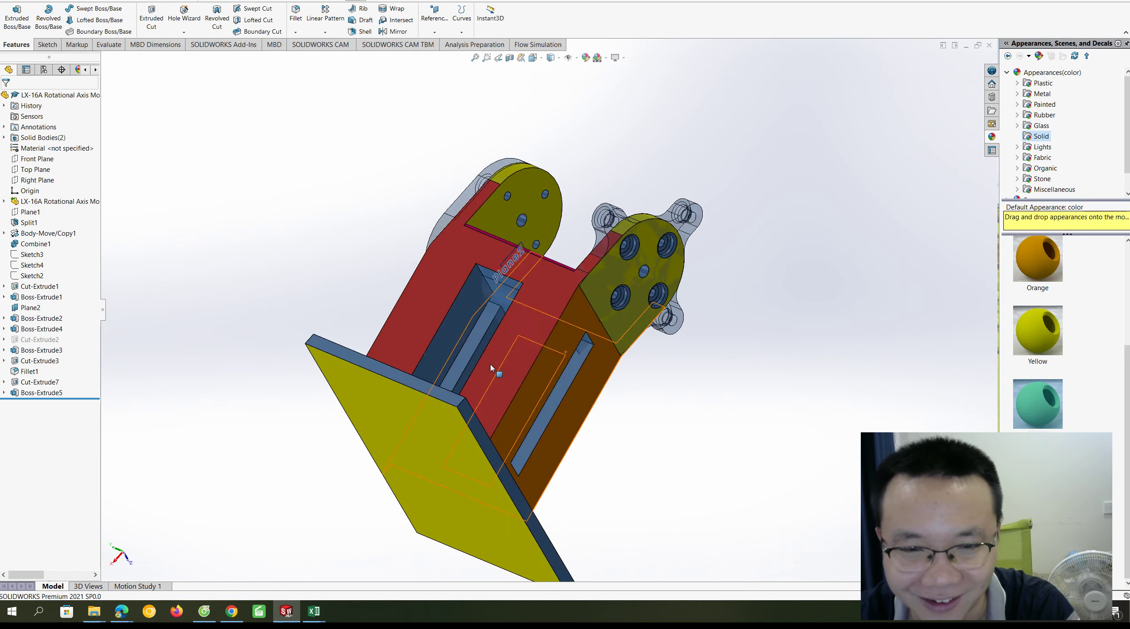
{"action": "key", "text": "Right"}
{"action": "key", "text": "Right"}
{"action": "key", "text": "Left"}
{"action": "key", "text": "Left"}
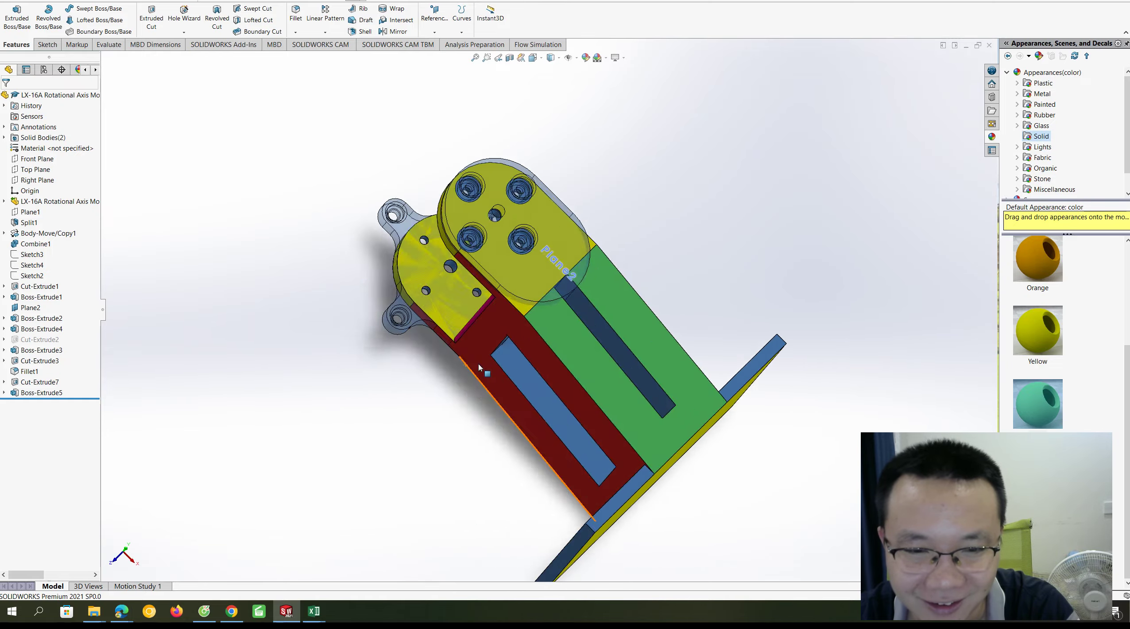
{"action": "key", "text": "Left"}
{"action": "key", "text": "Left"}
{"action": "key", "text": "Up"}
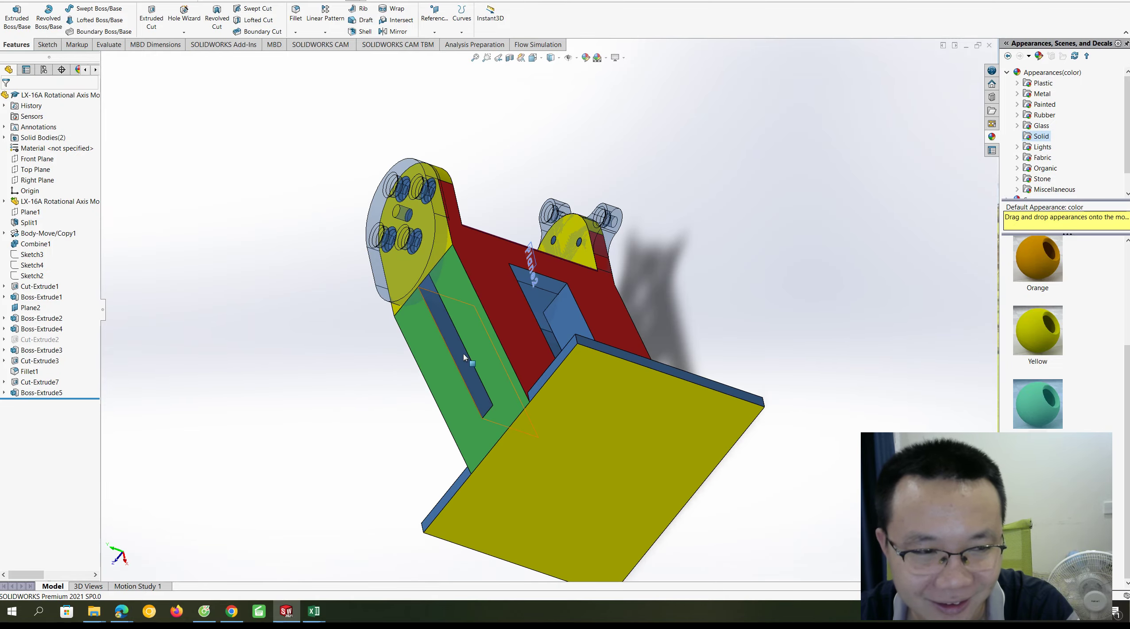
{"action": "key", "text": "Left"}
{"action": "key", "text": "Left"}
{"action": "key", "text": "Up"}
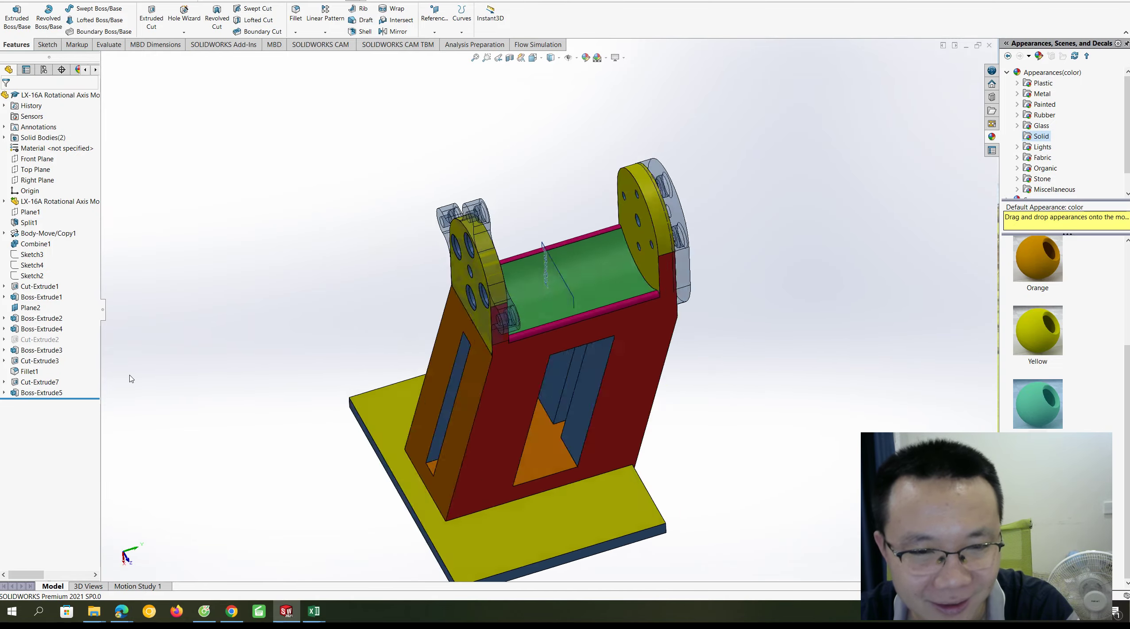
{"action": "key", "text": "Left"}
{"action": "key", "text": "Left"}
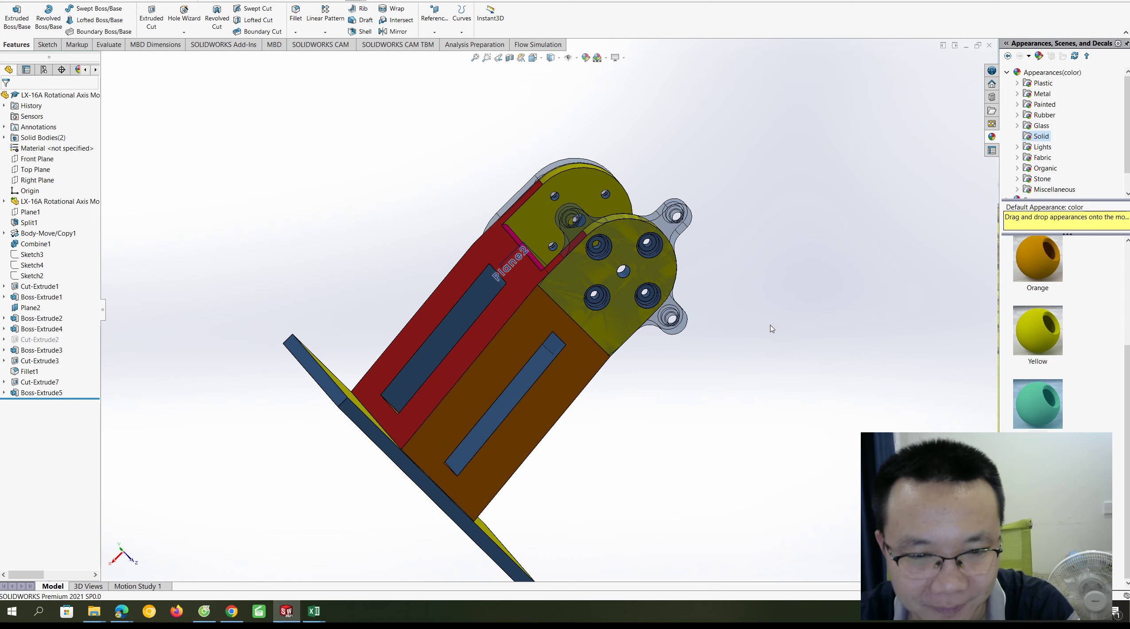
{"action": "key", "text": "Up"}
{"action": "key", "text": "Up"}
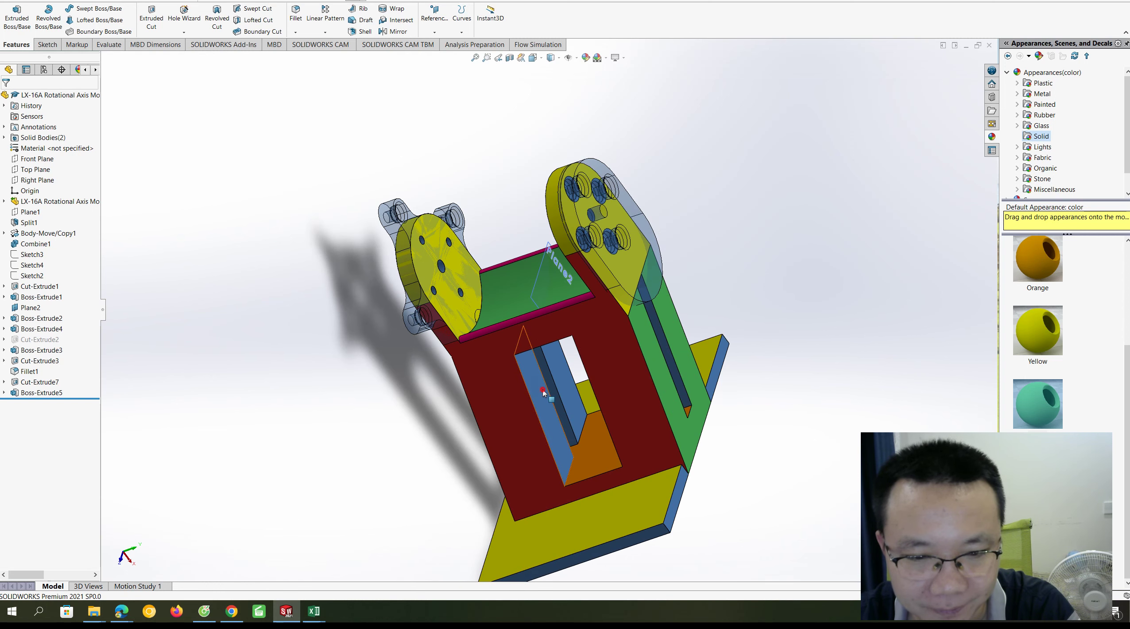
Colour the two adjacent inner faces in the opening
{"action": "left_click", "coordinate": [544, 392]}
{"action": "left_click_drag", "start_coordinate": [1044, 345], "coordinate": [536, 389]}
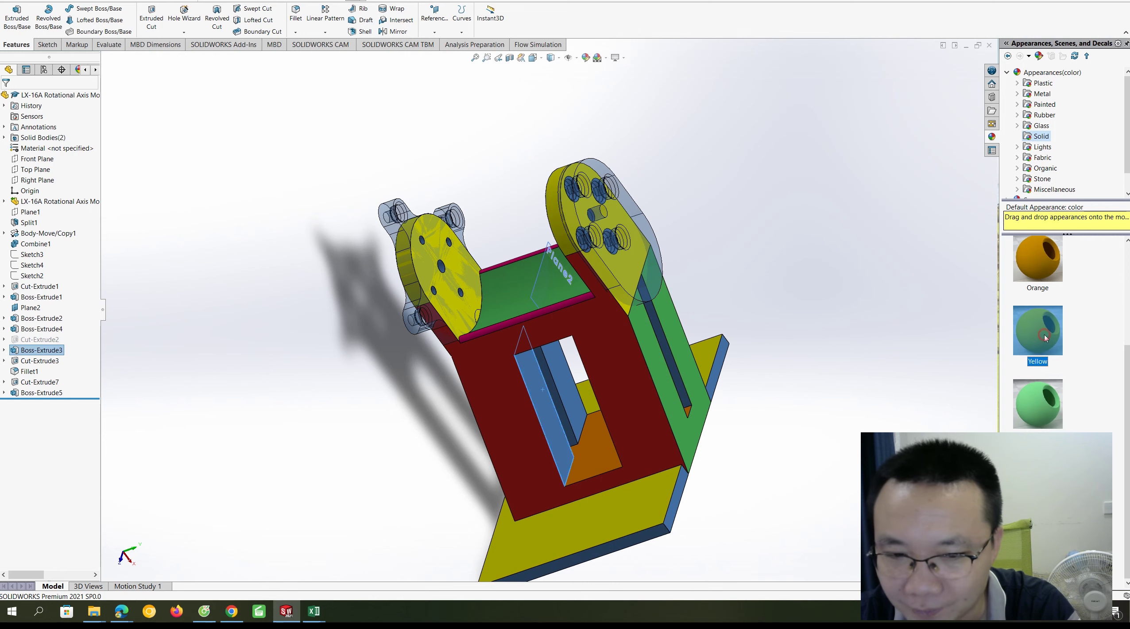
{"action": "left_click", "coordinate": [562, 378]}
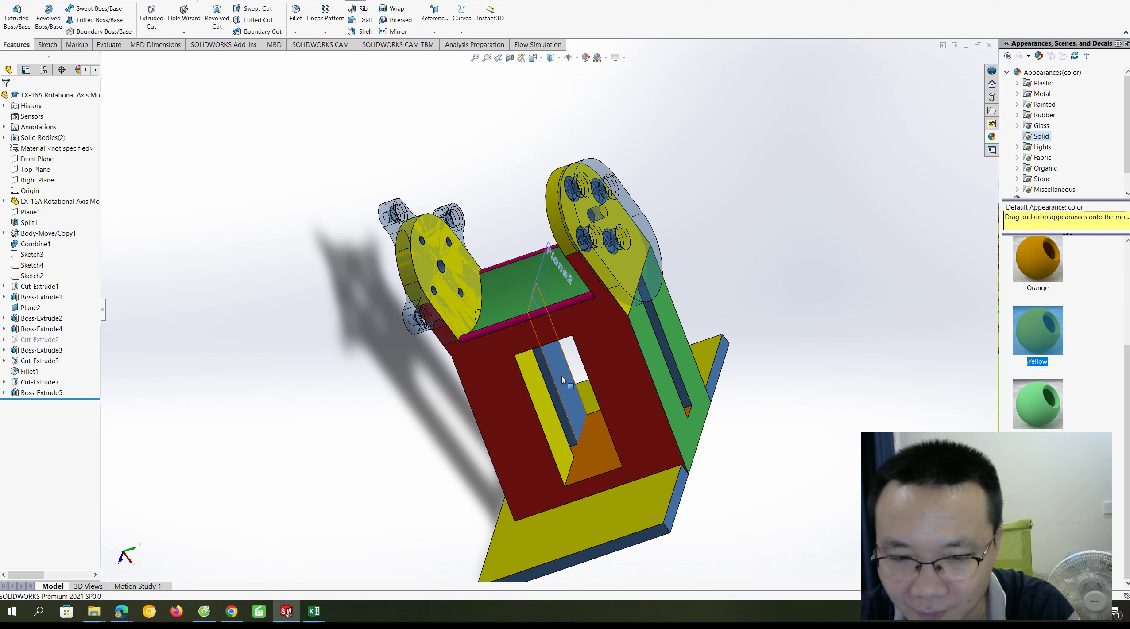
{"action": "left_click", "coordinate": [1038, 330]}
Apply the Orange appearance to another side face of the mount
{"action": "key", "text": "Left"}
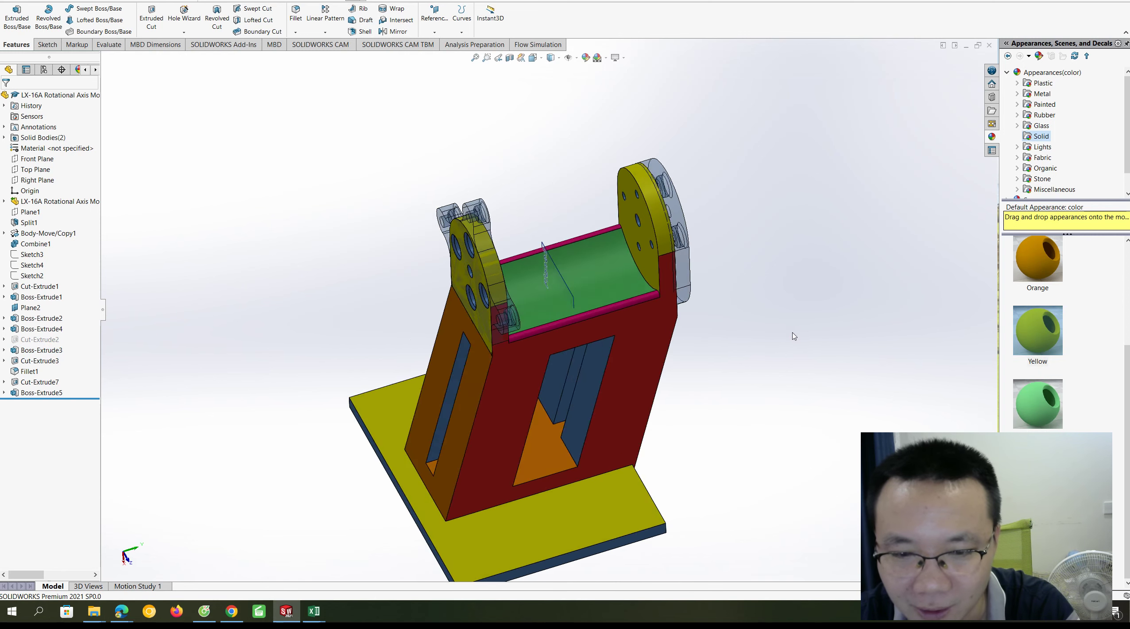
{"action": "middle_click_drag", "start_coordinate": [793, 331], "coordinate": [598, 361]}
{"action": "left_click", "coordinate": [595, 360]}
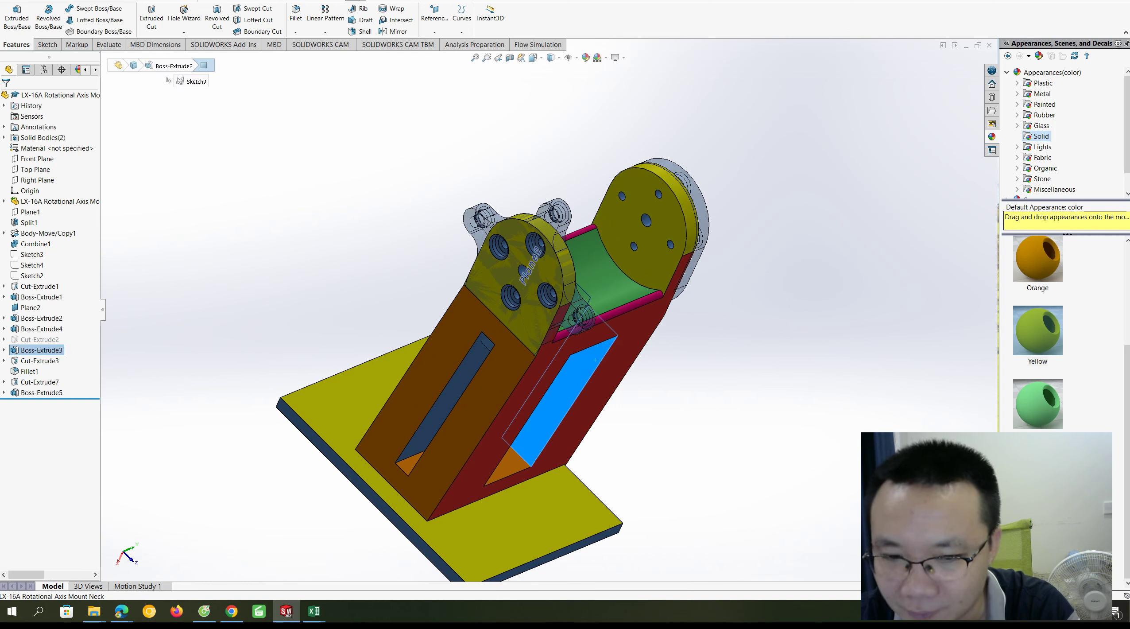
{"action": "key", "text": "Escape"}
{"action": "left_click_drag", "start_coordinate": [567, 397], "coordinate": [568, 398]}
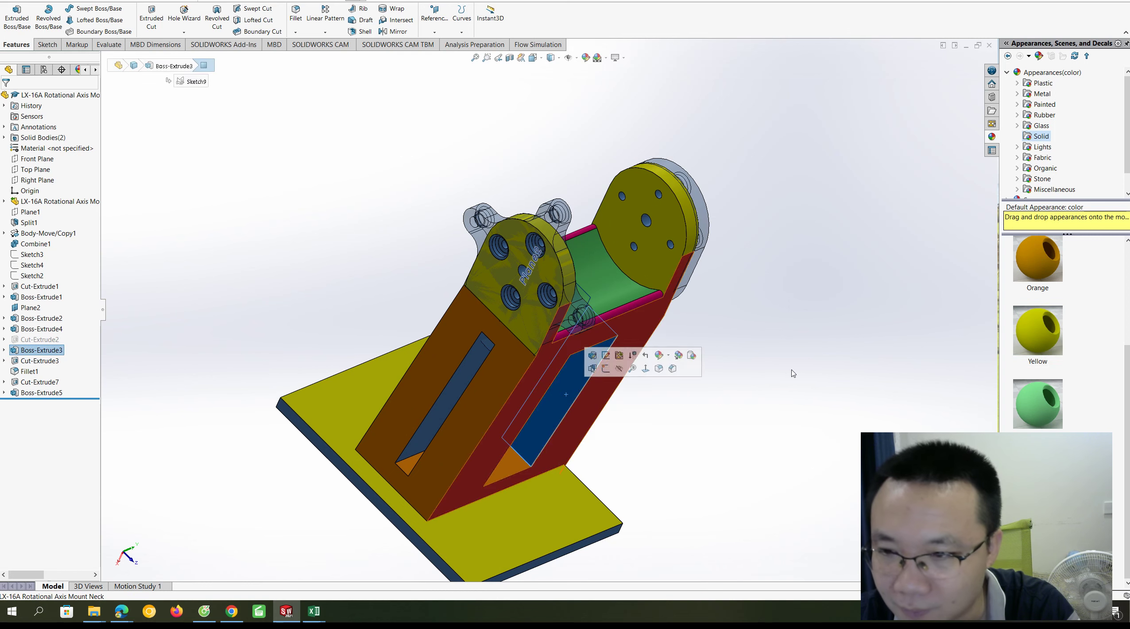
{"action": "left_click", "coordinate": [595, 354]}
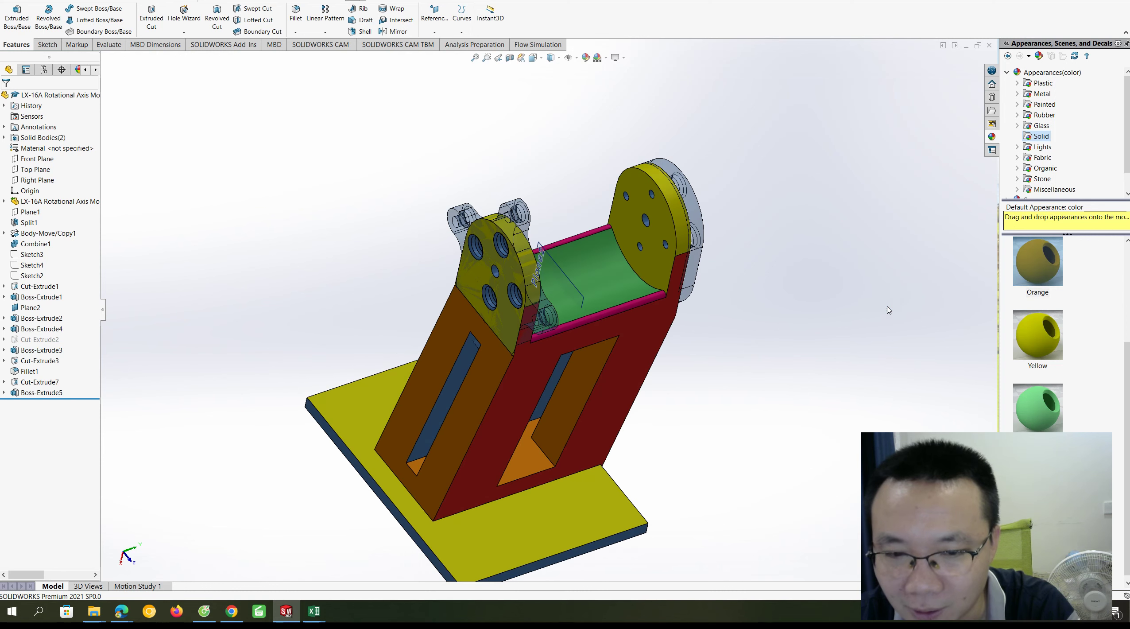
{"action": "middle_click_drag", "start_coordinate": [887, 309], "coordinate": [551, 388]}
{"action": "left_click", "coordinate": [549, 385]}
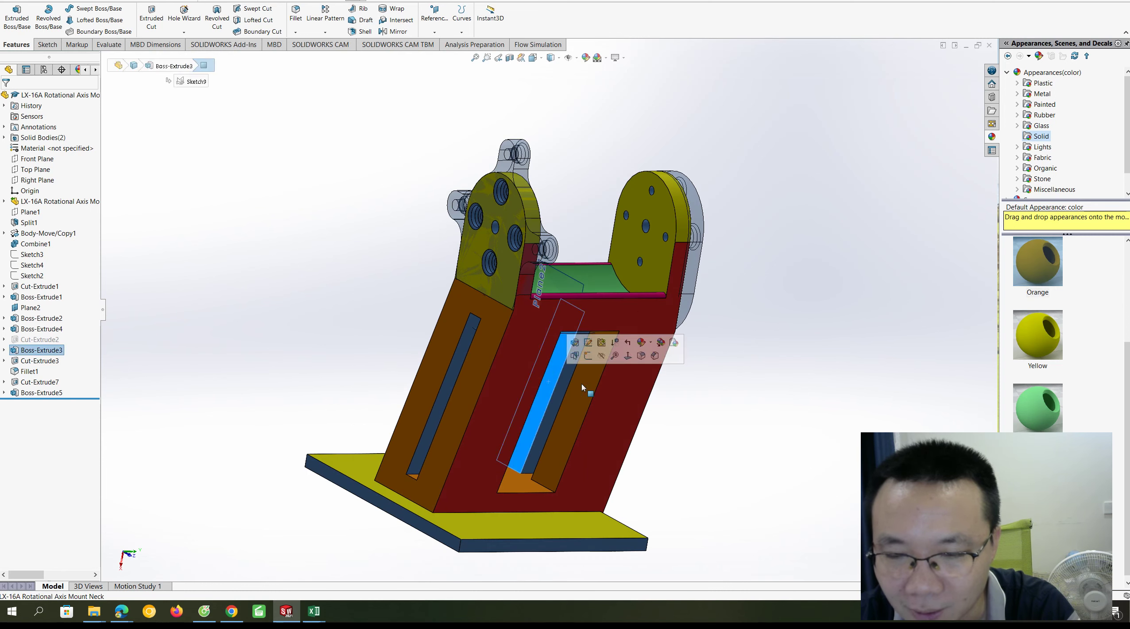
{"action": "left_click", "coordinate": [1037, 261]}
Turn the model back and forth to check the newly coloured faces
{"action": "key", "text": "Left"}
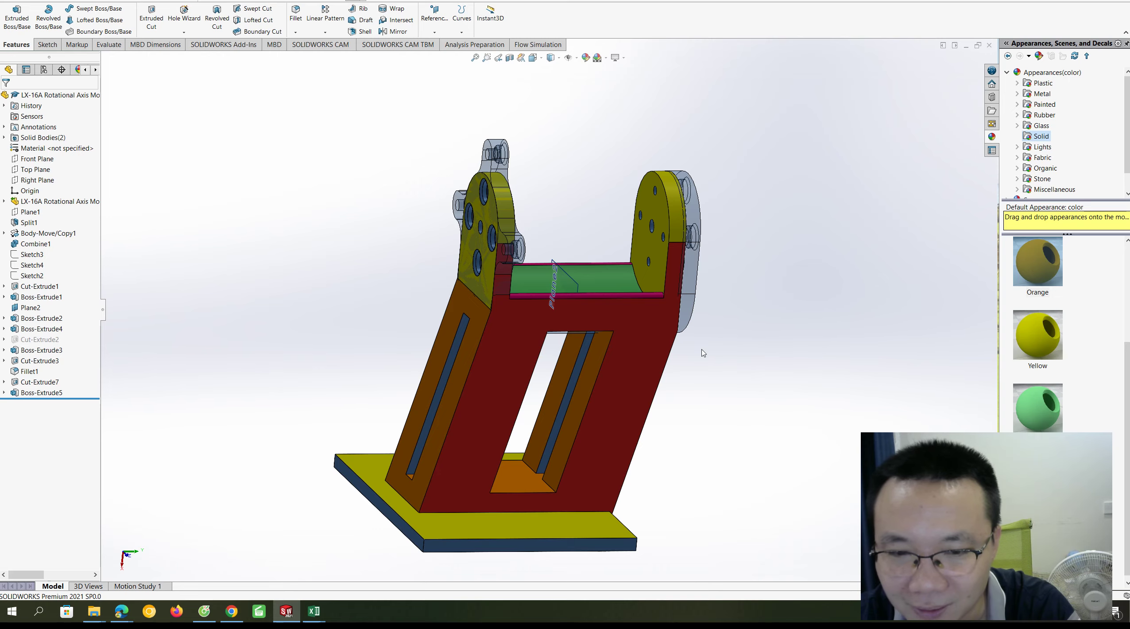
{"action": "key", "text": "Left"}
{"action": "key", "text": "Left"}
{"action": "key", "text": "Left"}
{"action": "key", "text": "Left"}
{"action": "key", "text": "Right"}
{"action": "key", "text": "Right"}
{"action": "key", "text": "Right"}
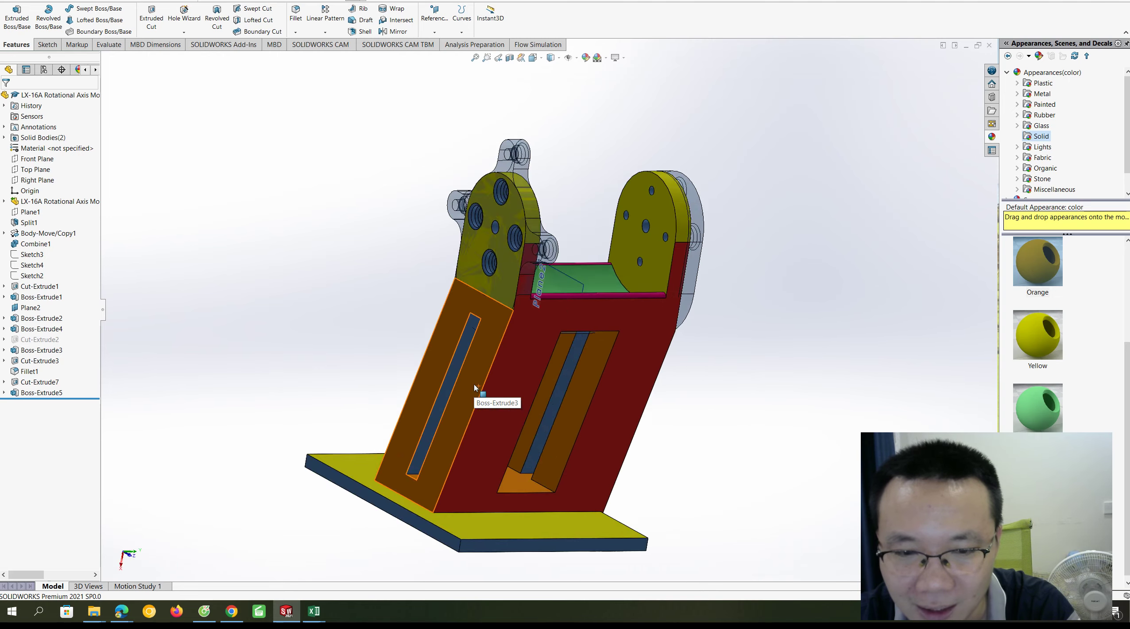
{"action": "key", "text": "Left"}
{"action": "key", "text": "Left"}
{"action": "key", "text": "Right"}
{"action": "key", "text": "Right"}
{"action": "key", "text": "Right"}
{"action": "key", "text": "Right"}
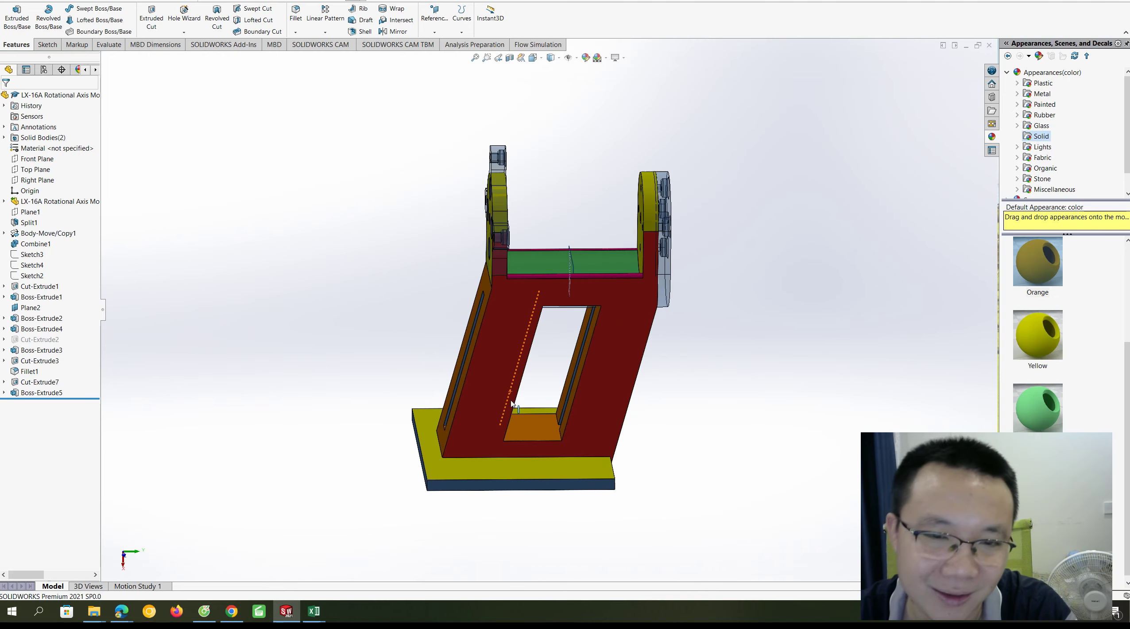
{"action": "key", "text": "Left"}
{"action": "key", "text": "Left"}
{"action": "key", "text": "Left"}
{"action": "key", "text": "Right"}
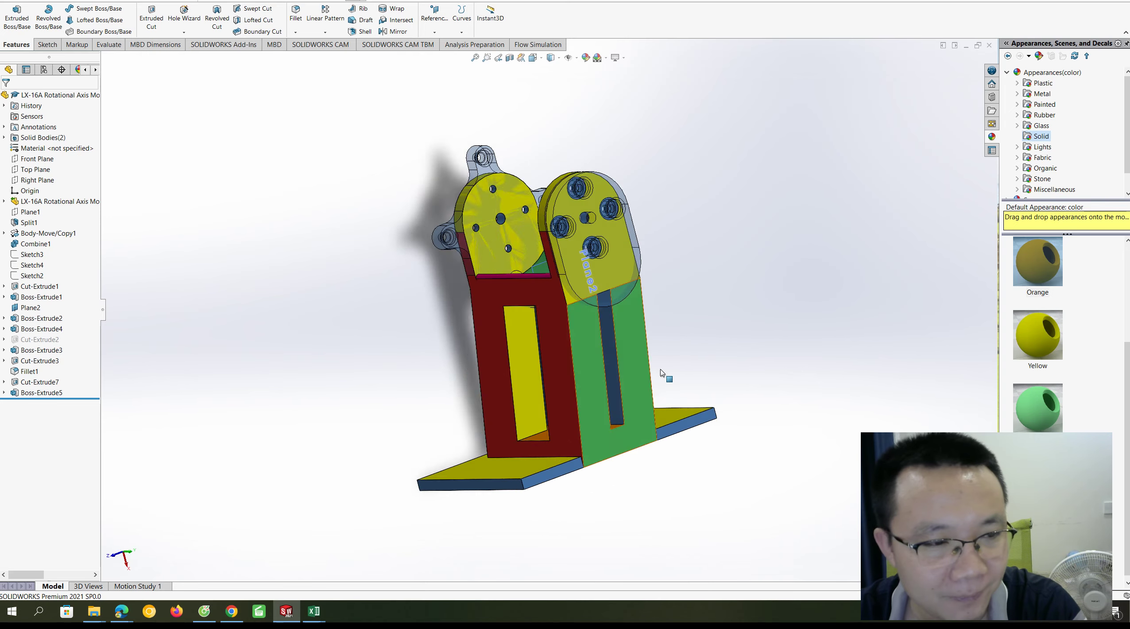
{"action": "key", "text": "Down"}
{"action": "key", "text": "Down"}
{"action": "key", "text": "Down"}
{"action": "key", "text": "Up"}
{"action": "key", "text": "Up"}
{"action": "key", "text": "Up"}
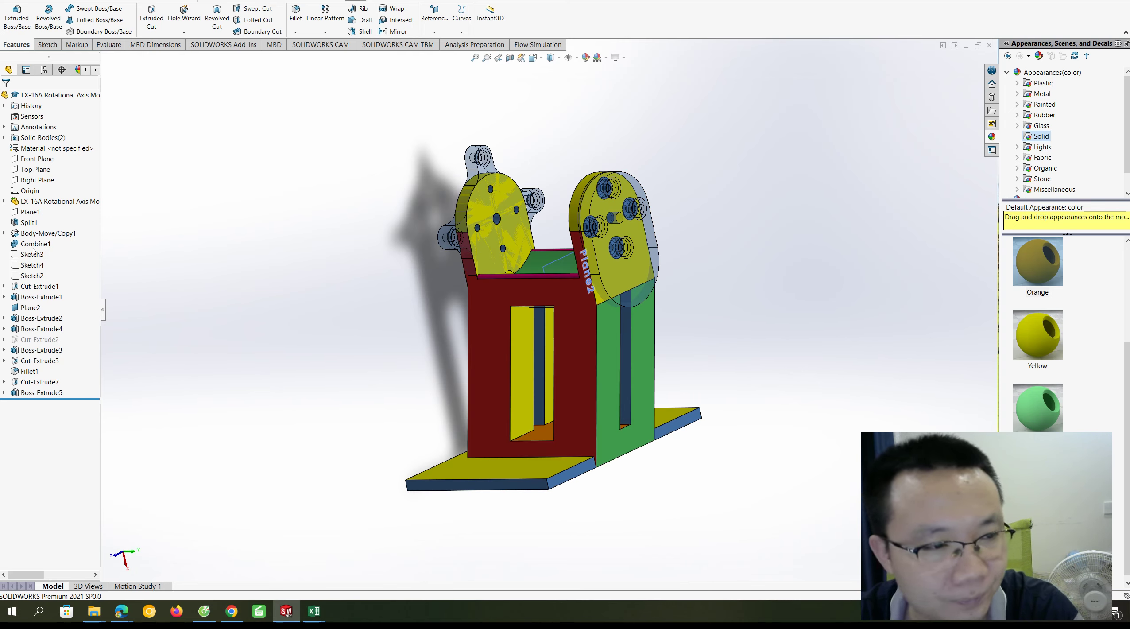
{"action": "left_click", "coordinate": [30, 233]}
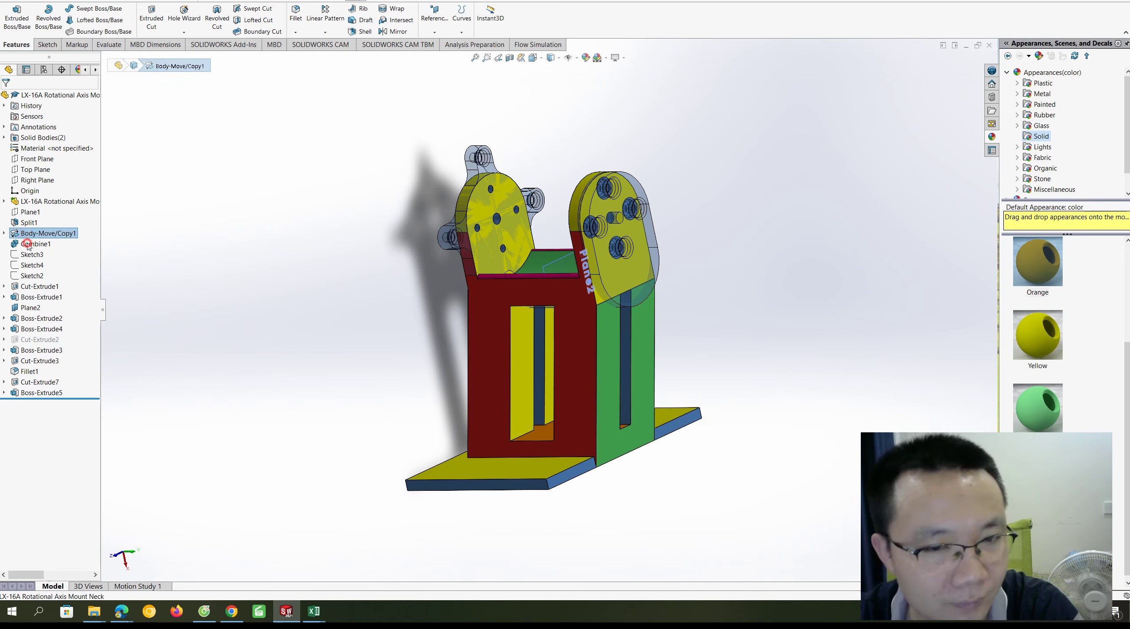
{"action": "left_click", "coordinate": [37, 287]}
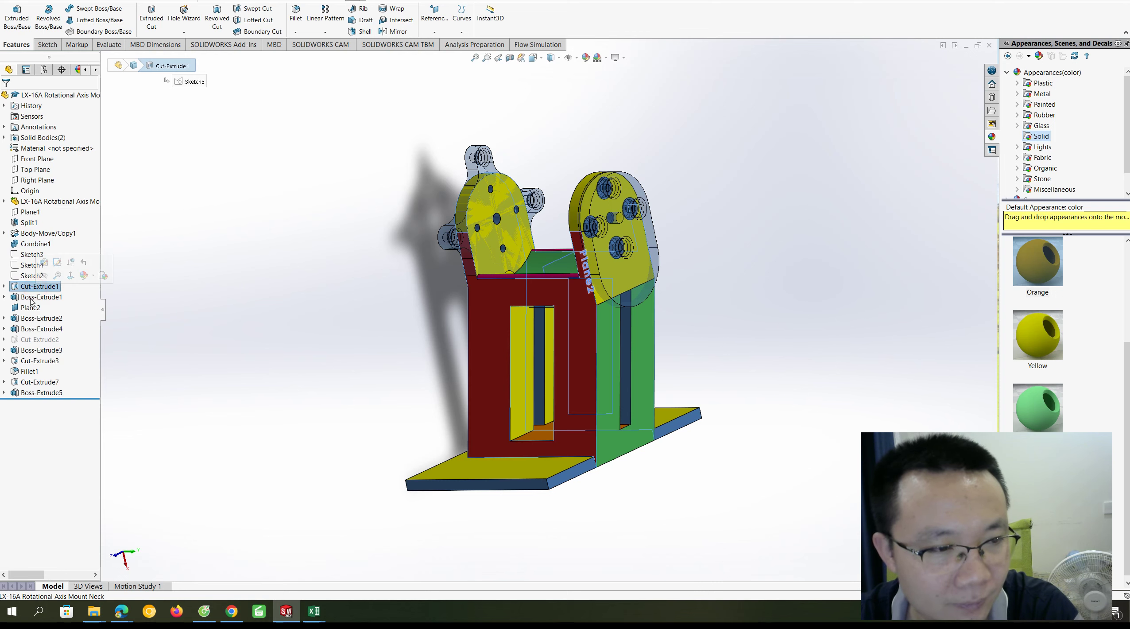
{"action": "key", "text": "shift+Right"}
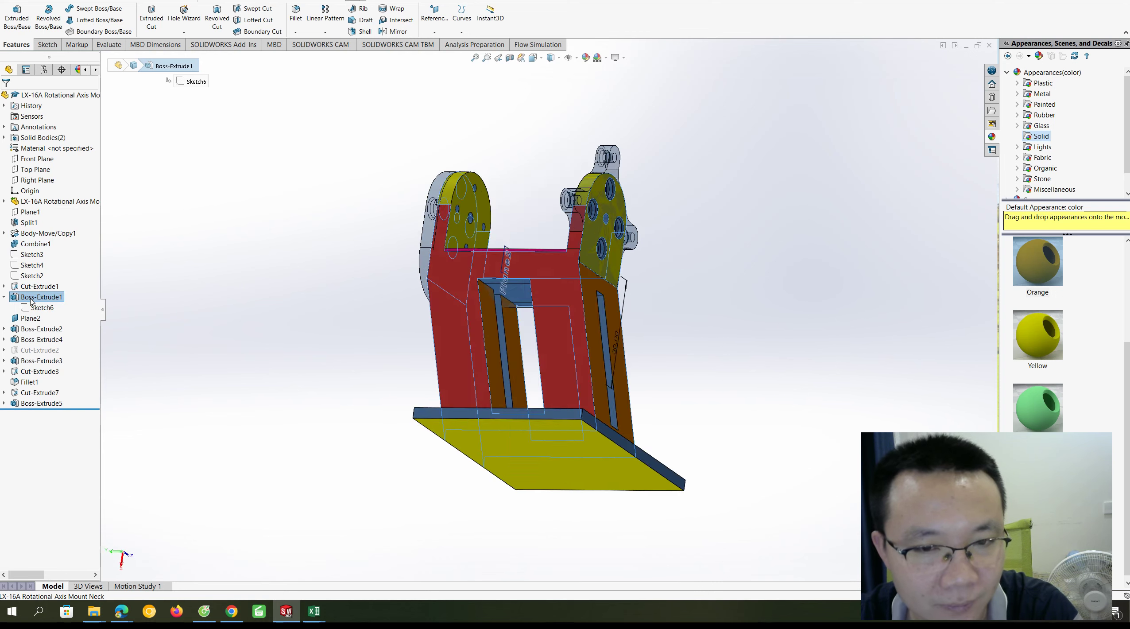
{"action": "key", "text": "Up"}
{"action": "key", "text": "Up"}
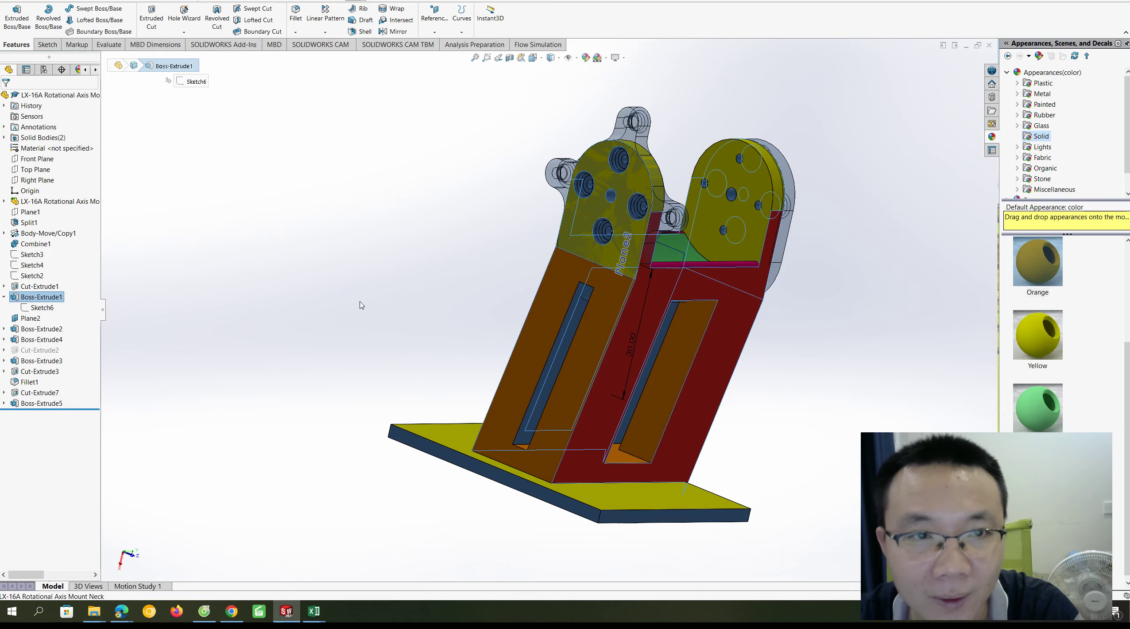
{"action": "key", "text": "Right"}
{"action": "key", "text": "Right"}
{"action": "key", "text": "Right"}
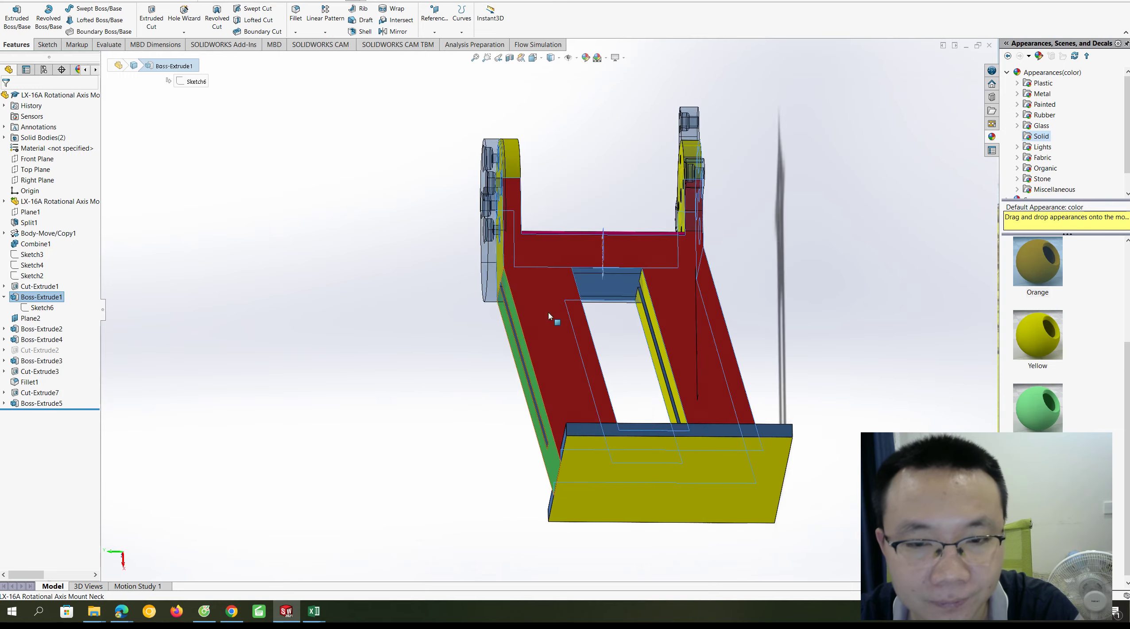
{"action": "key", "text": "Left"}
{"action": "key", "text": "Left"}
{"action": "key", "text": "Left"}
{"action": "key", "text": "Left"}
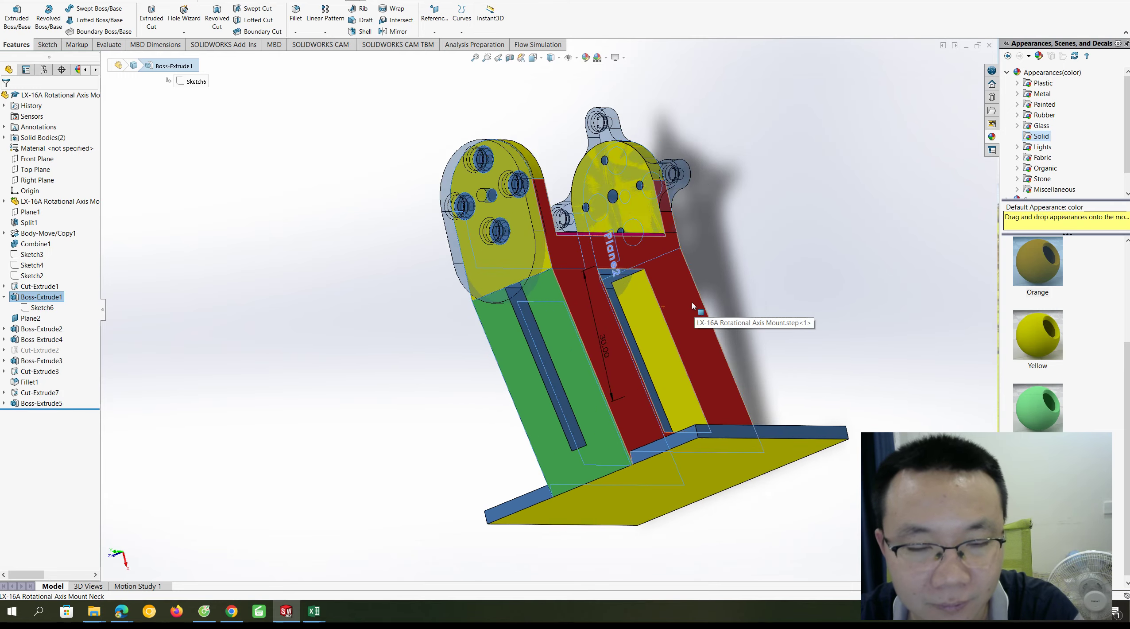
{"action": "key", "text": "Right"}
{"action": "key", "text": "Left"}
{"action": "key", "text": "Left"}
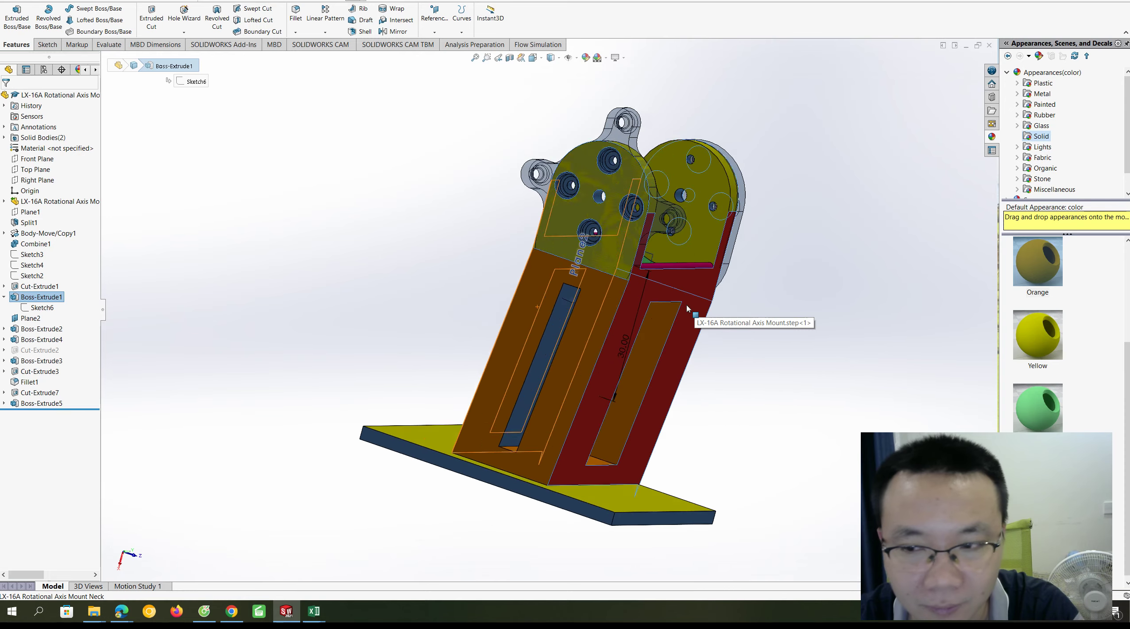
{"action": "key", "text": "Right"}
{"action": "key", "text": "Left"}
{"action": "key", "text": "Left"}
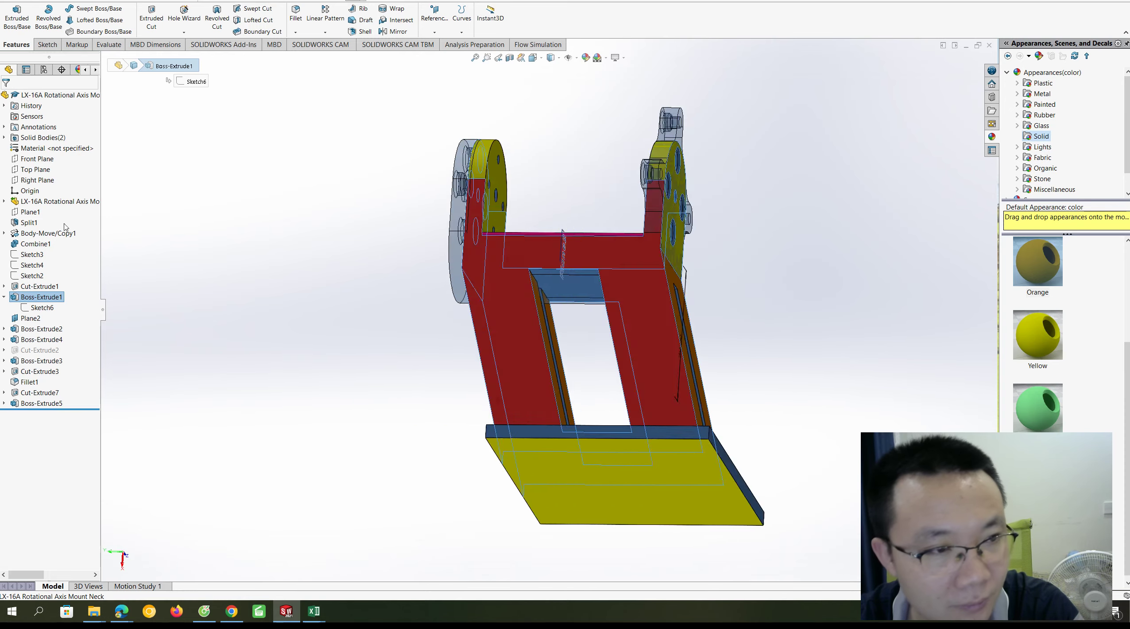
{"action": "key", "text": "Left"}
{"action": "left_click", "coordinate": [38, 180]}
{"action": "left_click", "coordinate": [90, 167]}
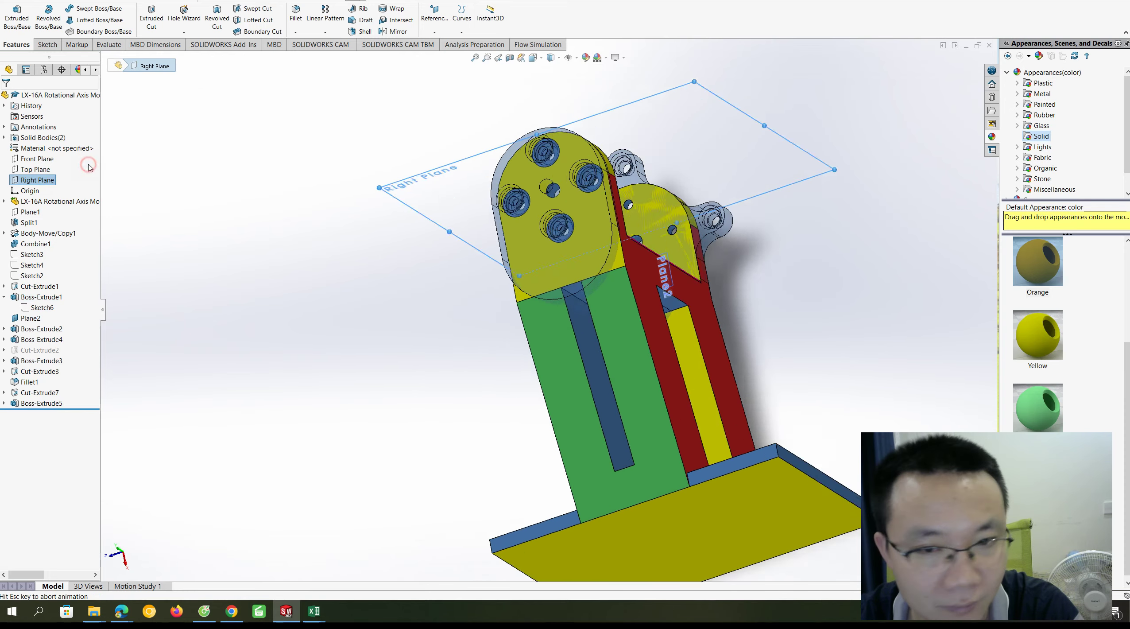
{"action": "left_click", "coordinate": [825, 295]}
{"action": "key", "text": "shift+Left"}
{"action": "key", "text": "shift+Left"}
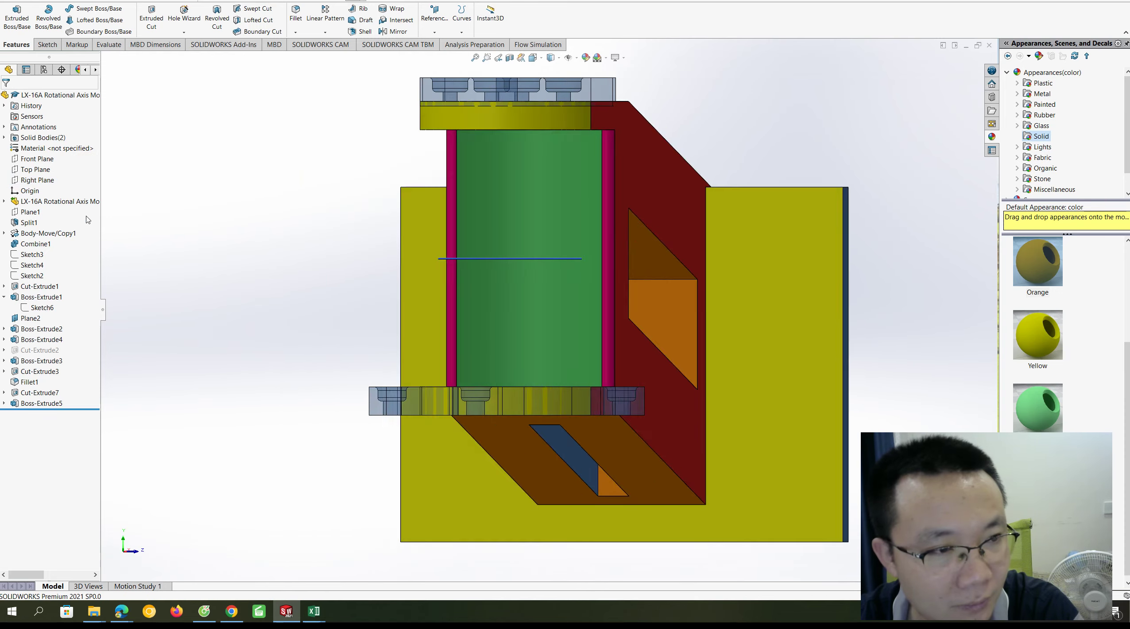
{"action": "key", "text": "shift+Left"}
{"action": "left_click", "coordinate": [38, 168]}
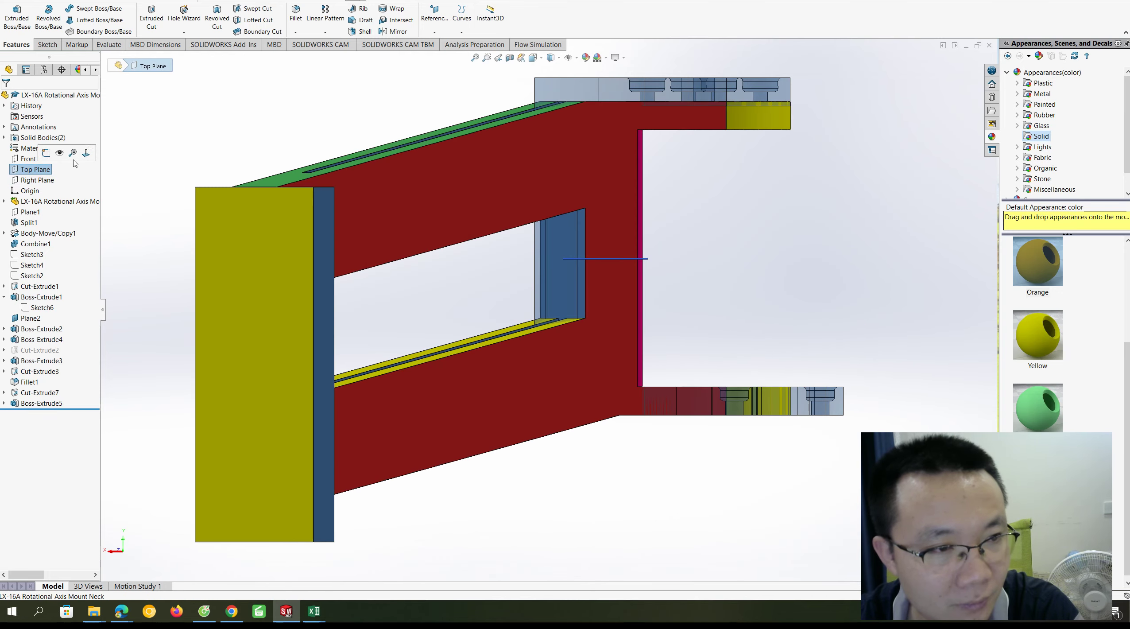
{"action": "left_click", "coordinate": [86, 153]}
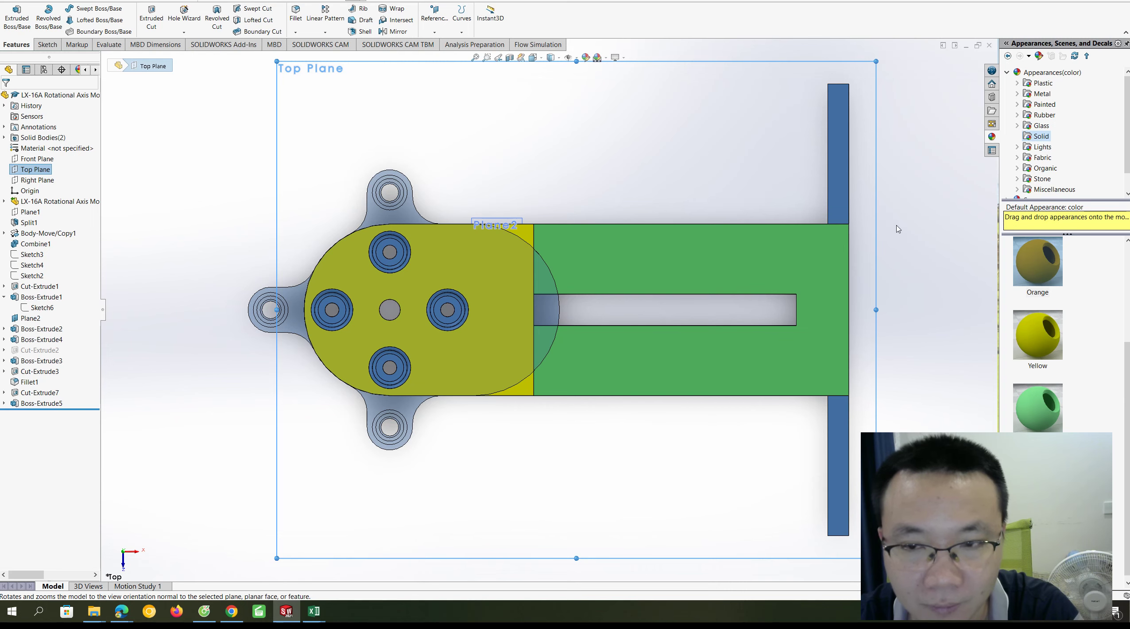
{"action": "key", "text": "shift+Up"}
{"action": "key", "text": "shift+Up"}
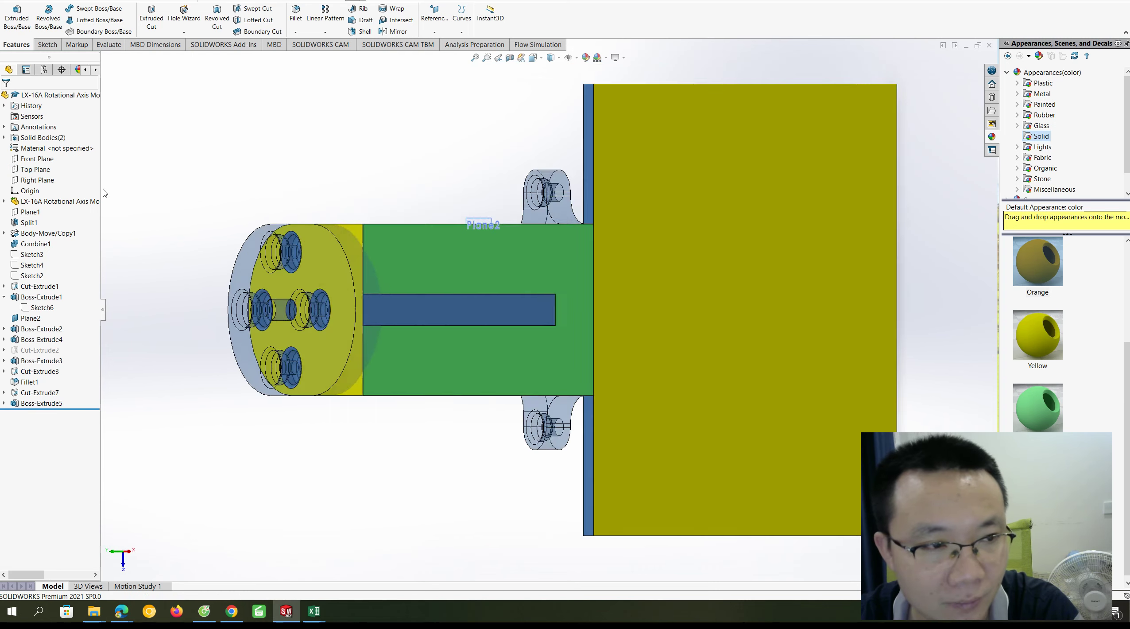
{"action": "left_click", "coordinate": [41, 159]}
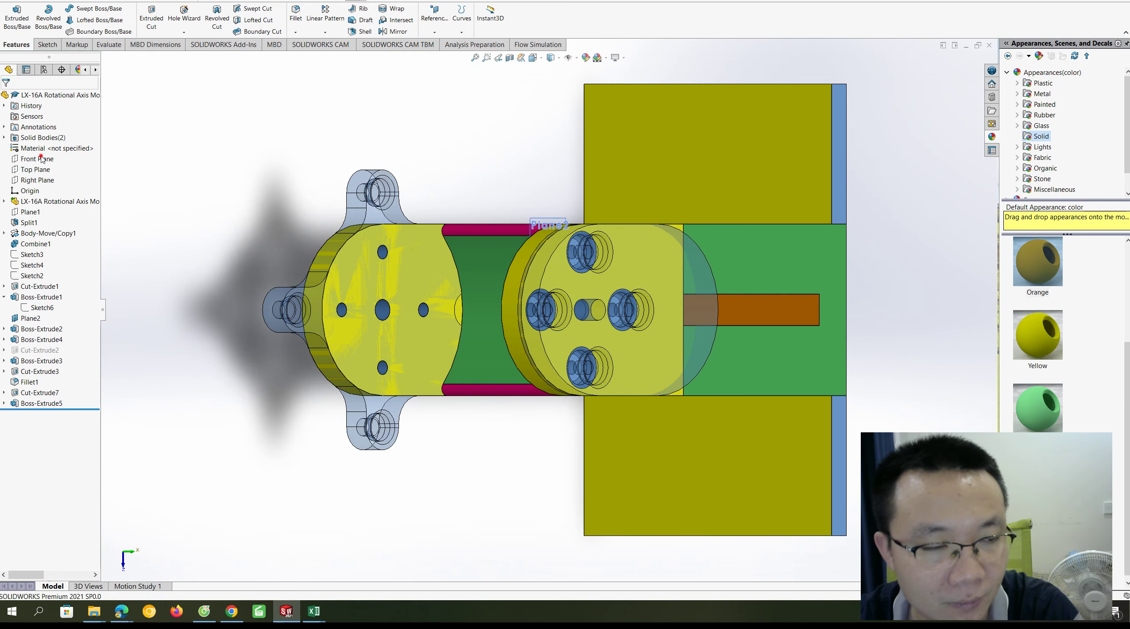
{"action": "left_click", "coordinate": [29, 191]}
{"action": "left_click", "coordinate": [65, 186]}
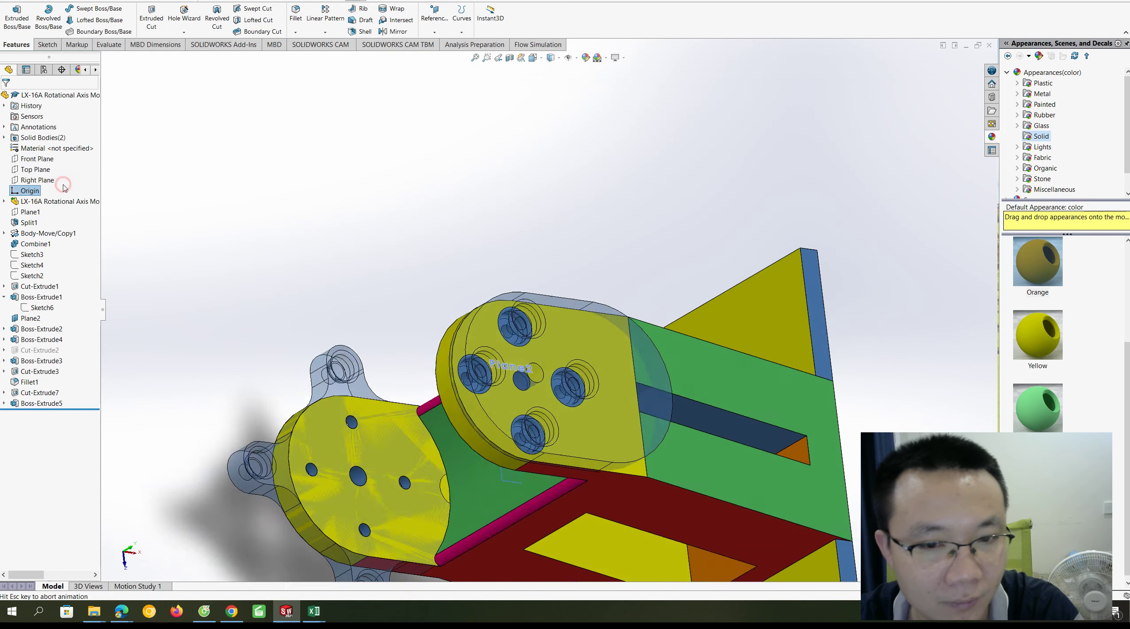
{"action": "key", "text": "shift+Left"}
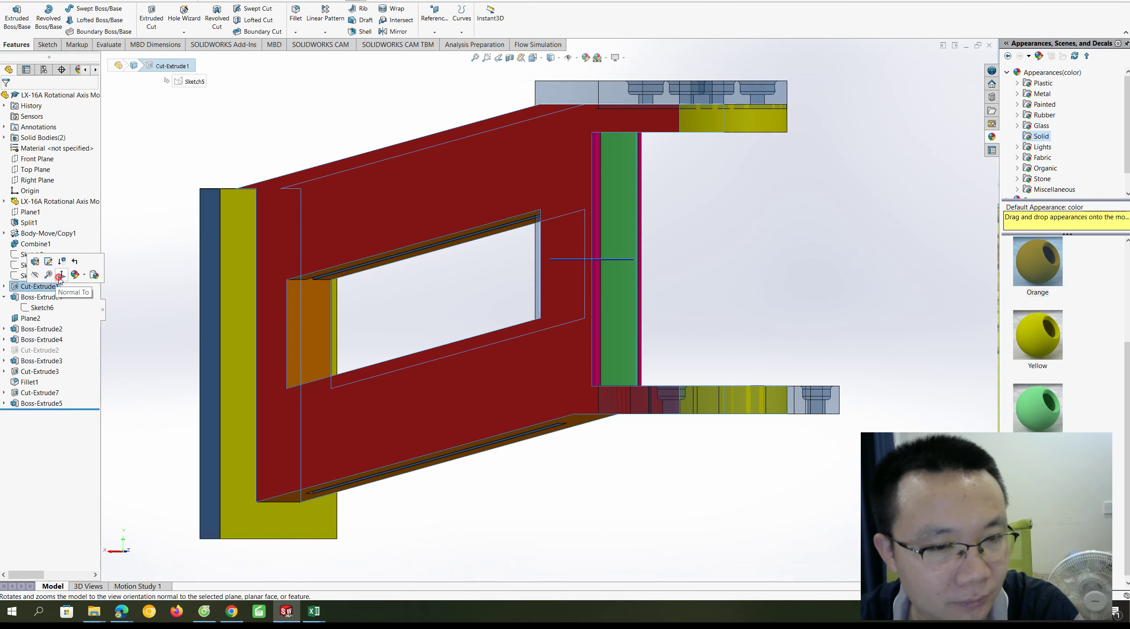
{"action": "left_click", "coordinate": [59, 277]}
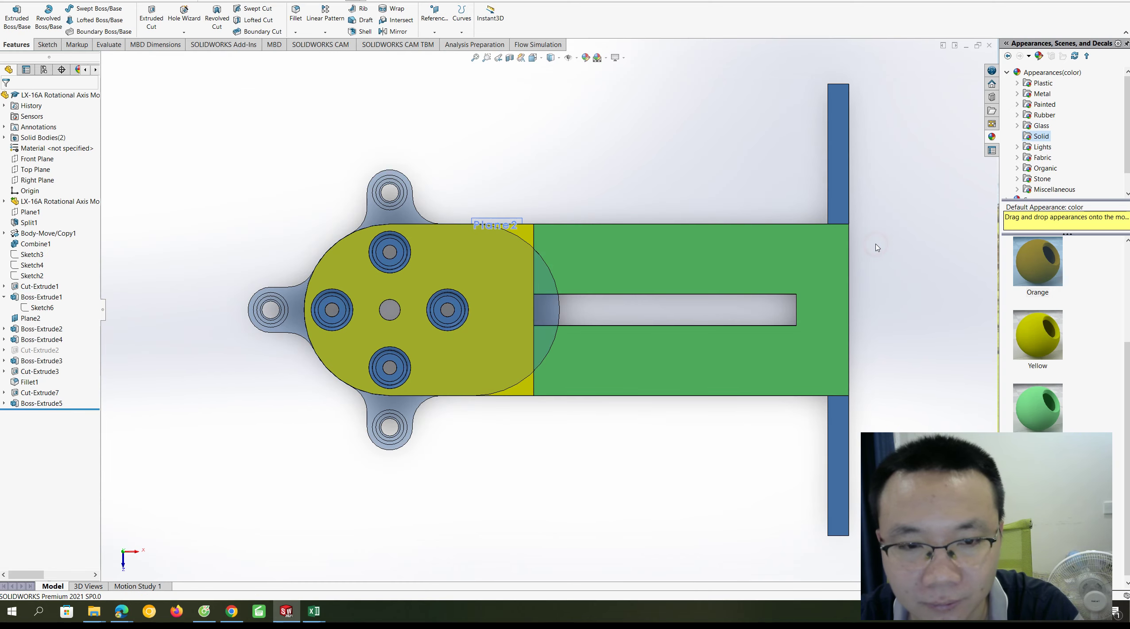
{"action": "middle_click_drag", "start_coordinate": [877, 247], "coordinate": [240, 311]}
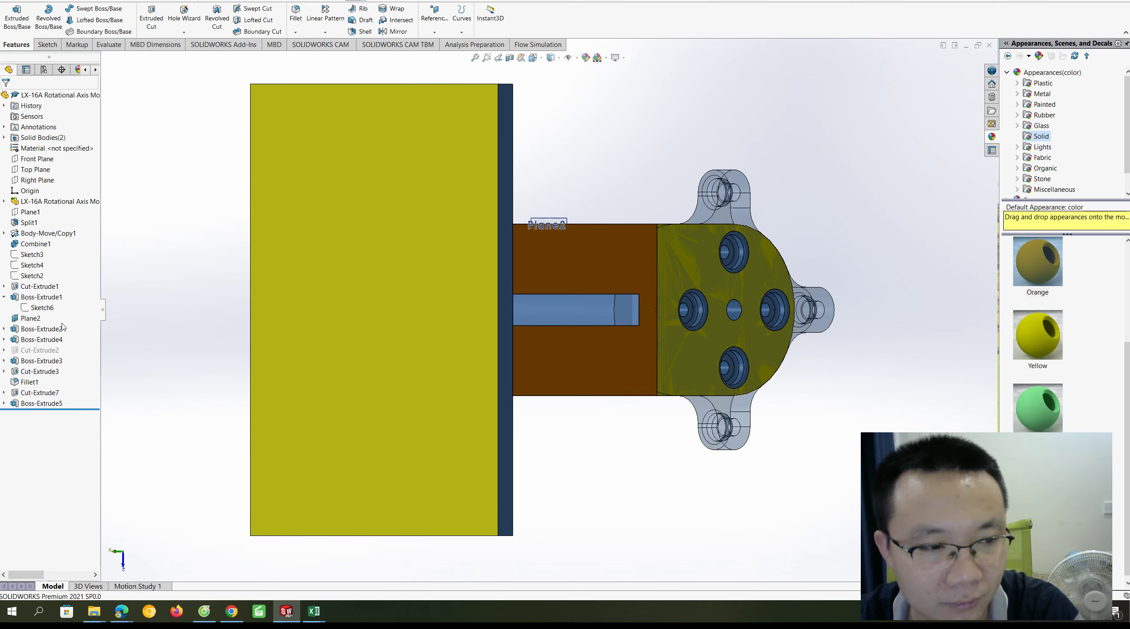
{"action": "left_click", "coordinate": [90, 315]}
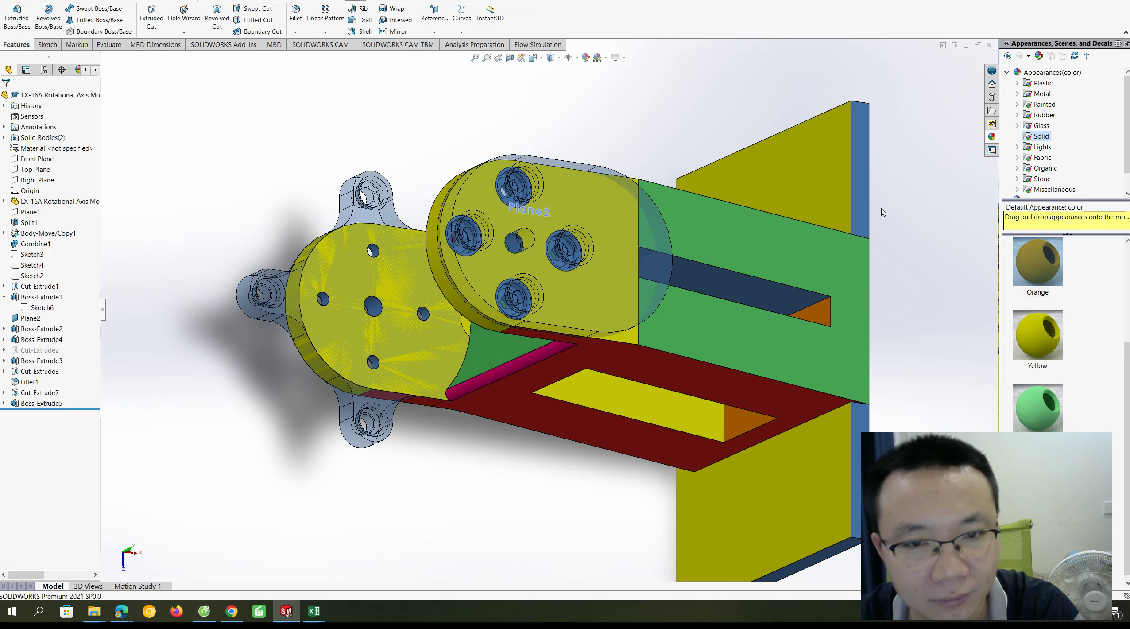
{"action": "middle_click_drag", "start_coordinate": [882, 212], "coordinate": [659, 336]}
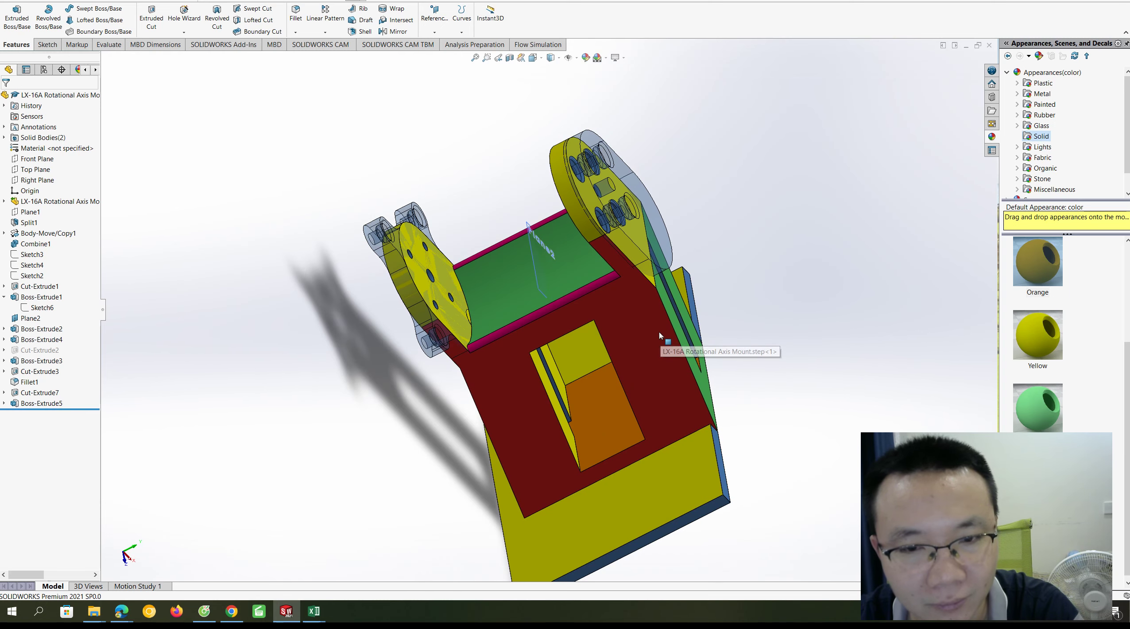
{"action": "key", "text": "Up"}
{"action": "key", "text": "Up"}
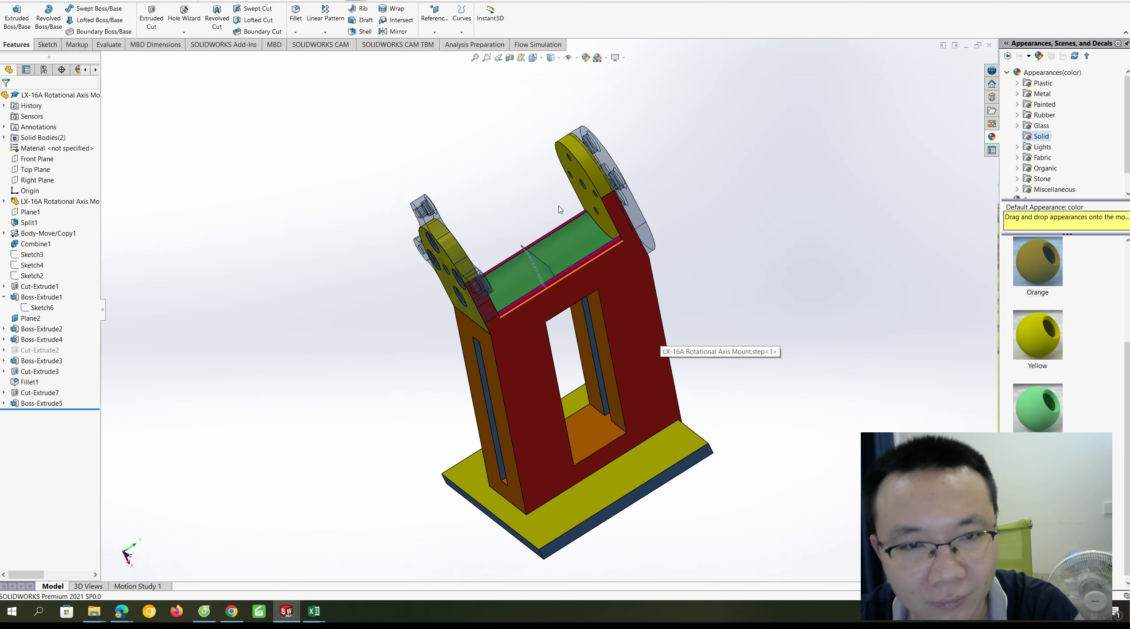
Start a section view cut along the Right Plane, then the Front Plane, and rotate it
{"action": "left_click", "coordinate": [510, 57]}
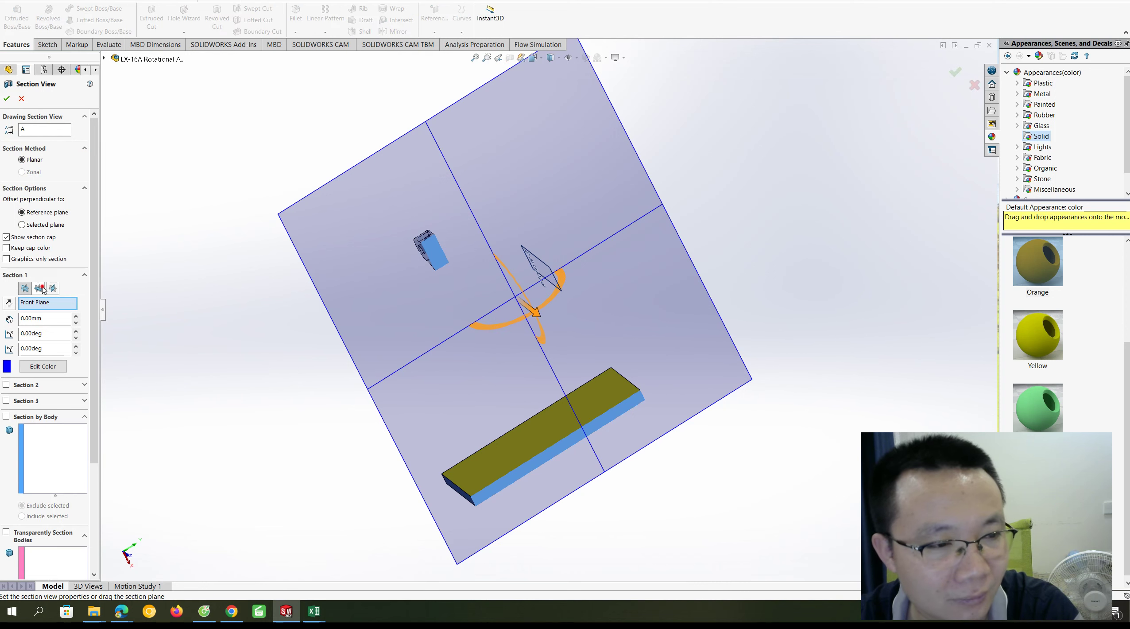
{"action": "left_click", "coordinate": [41, 288]}
{"action": "key", "text": "Up"}
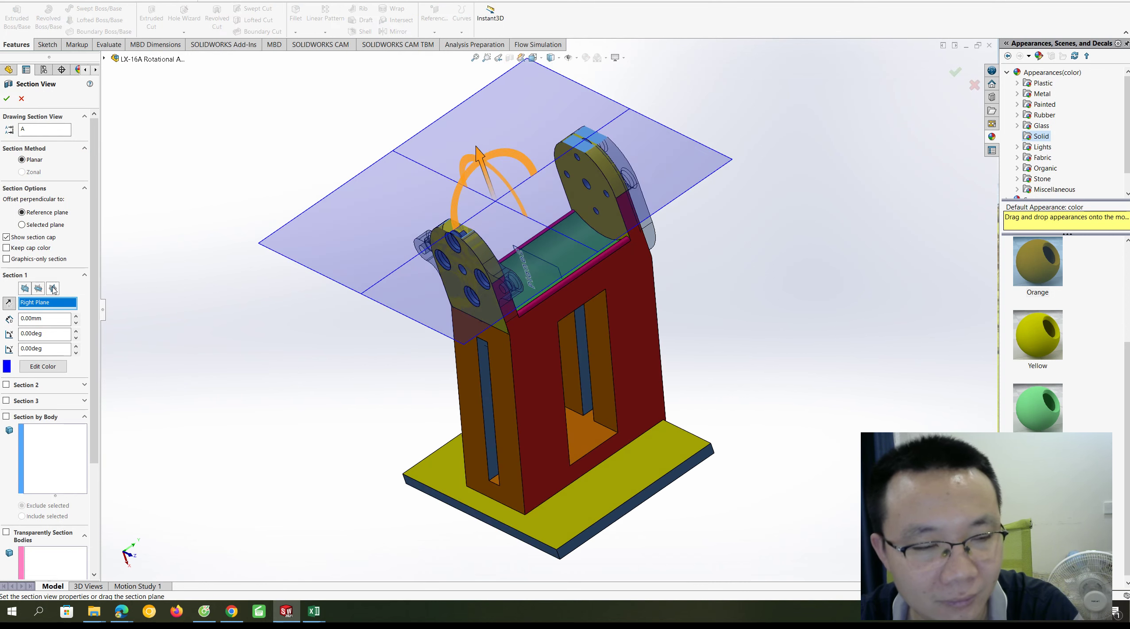
{"action": "key", "text": "Up"}
{"action": "key", "text": "Up"}
{"action": "key", "text": "Up"}
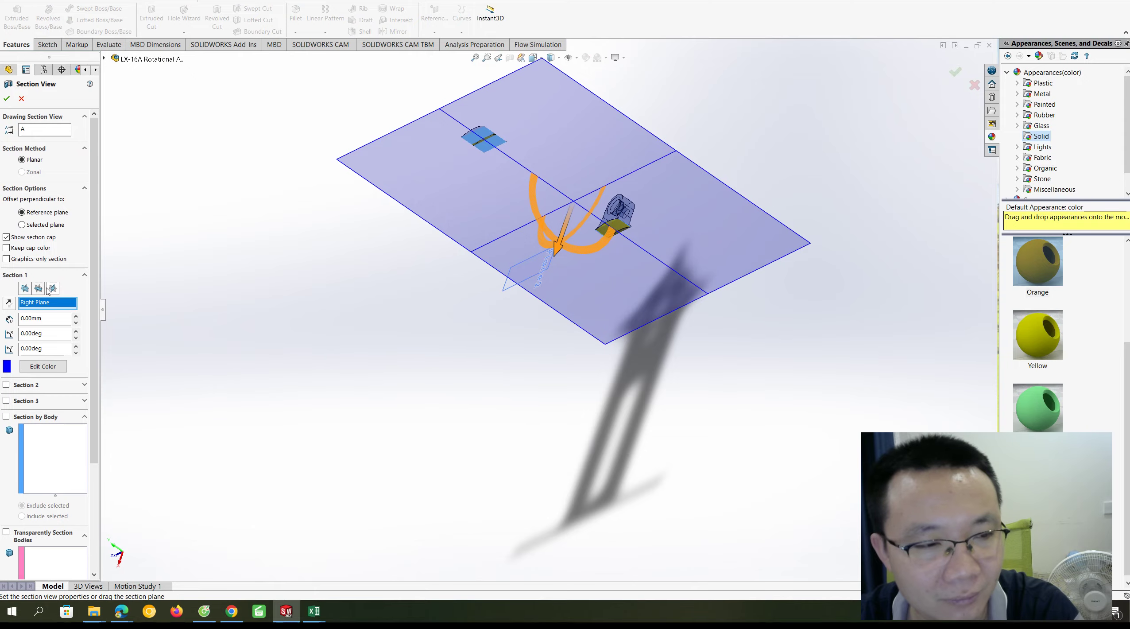
{"action": "left_click", "coordinate": [39, 289]}
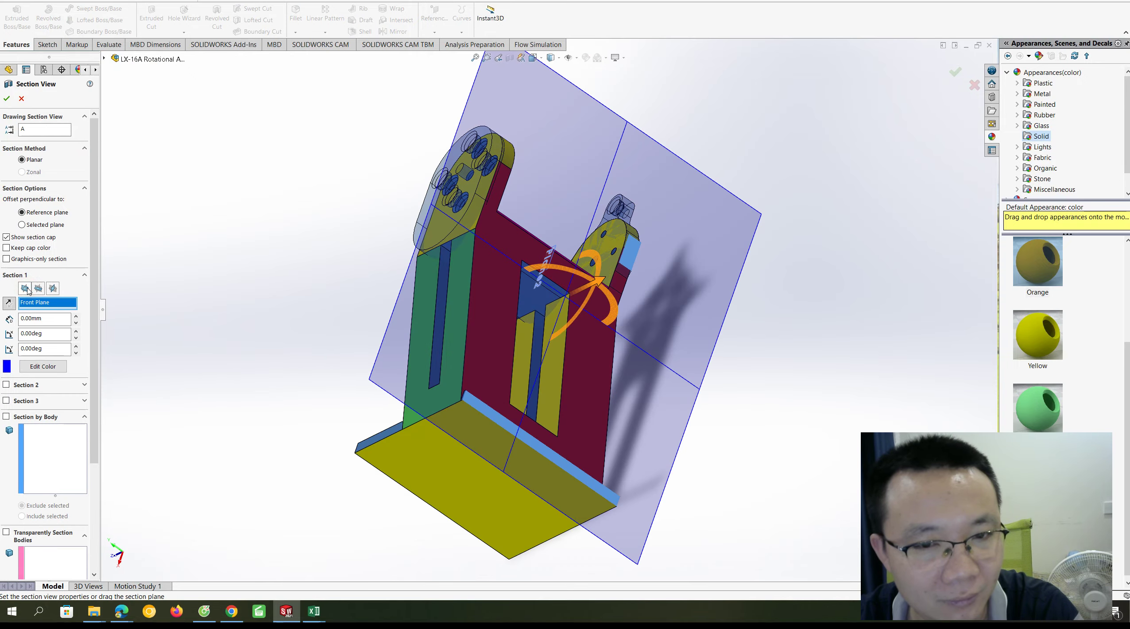
{"action": "key", "text": "Left"}
{"action": "key", "text": "Left"}
{"action": "key", "text": "Left"}
{"action": "key", "text": "Left"}
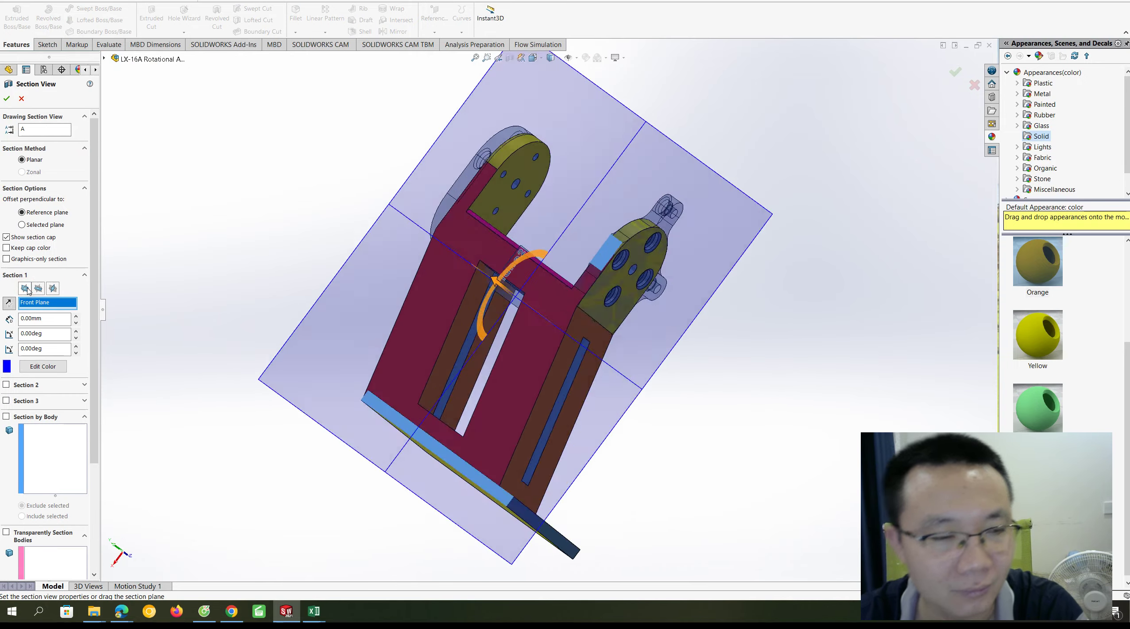
{"action": "key", "text": "Left"}
{"action": "key", "text": "Left"}
{"action": "key", "text": "Left"}
{"action": "key", "text": "Left"}
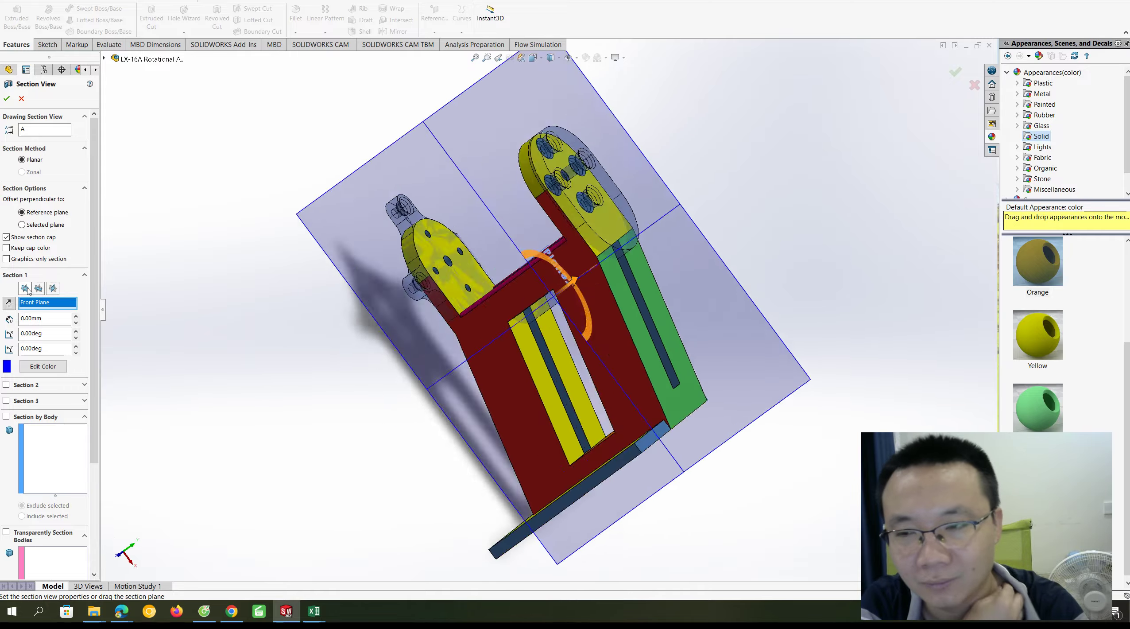
{"action": "key", "text": "Left"}
{"action": "key", "text": "Left"}
{"action": "key", "text": "Left"}
{"action": "key", "text": "Left"}
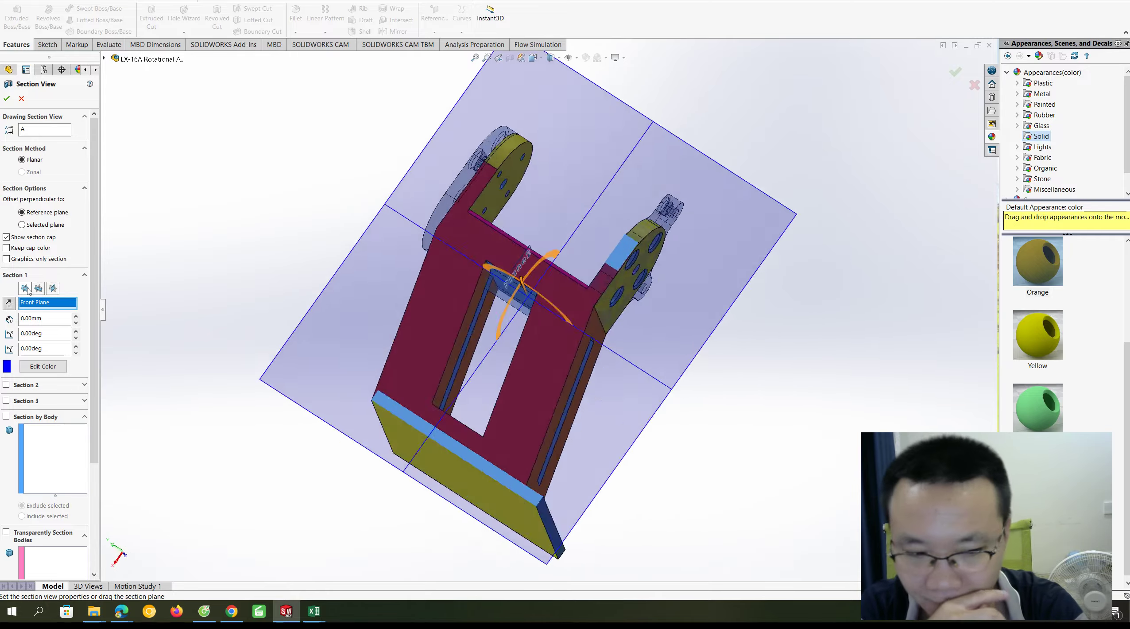
{"action": "key", "text": "Left"}
{"action": "key", "text": "Left"}
{"action": "key", "text": "Left"}
{"action": "key", "text": "Left"}
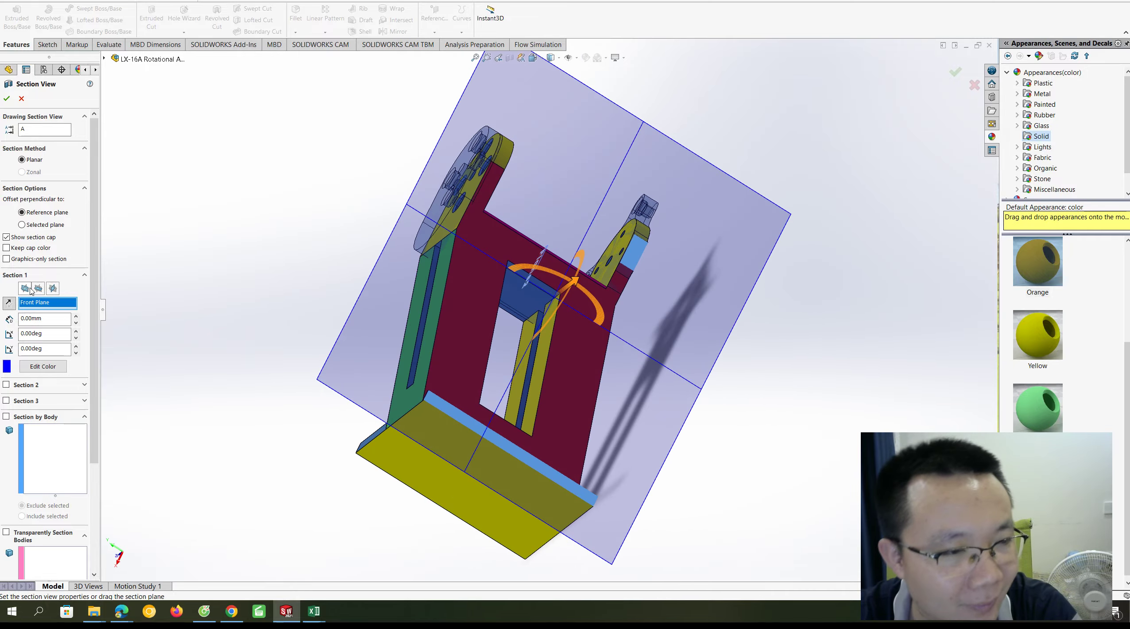
Cycle the section cut between the Top, Front and Right Planes to compare them
{"action": "left_click", "coordinate": [38, 289]}
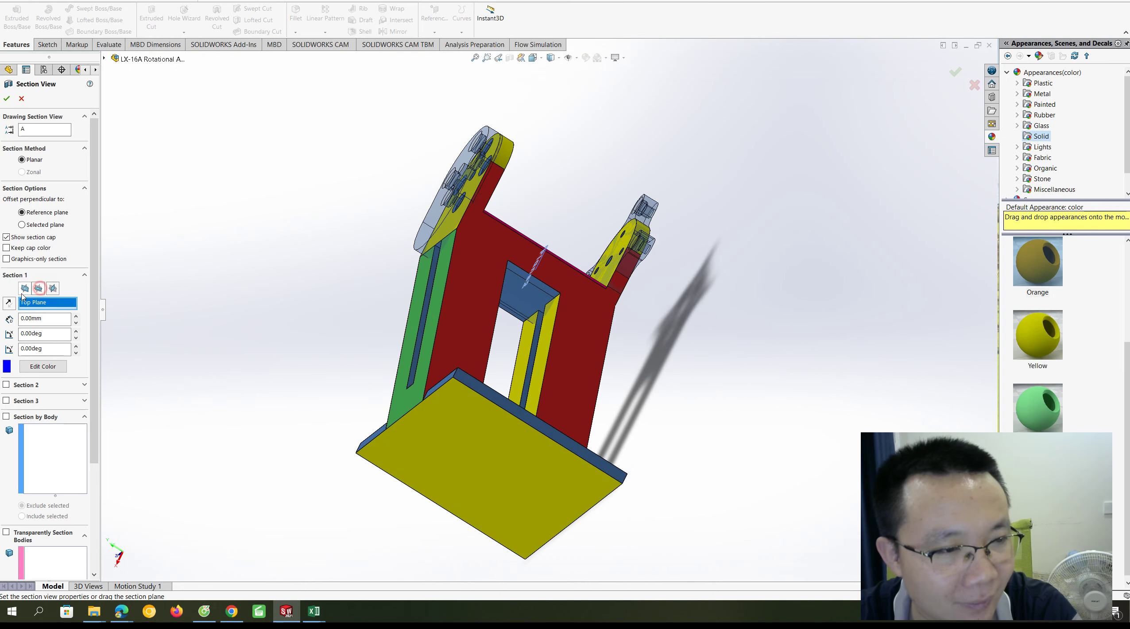
{"action": "left_click", "coordinate": [24, 290]}
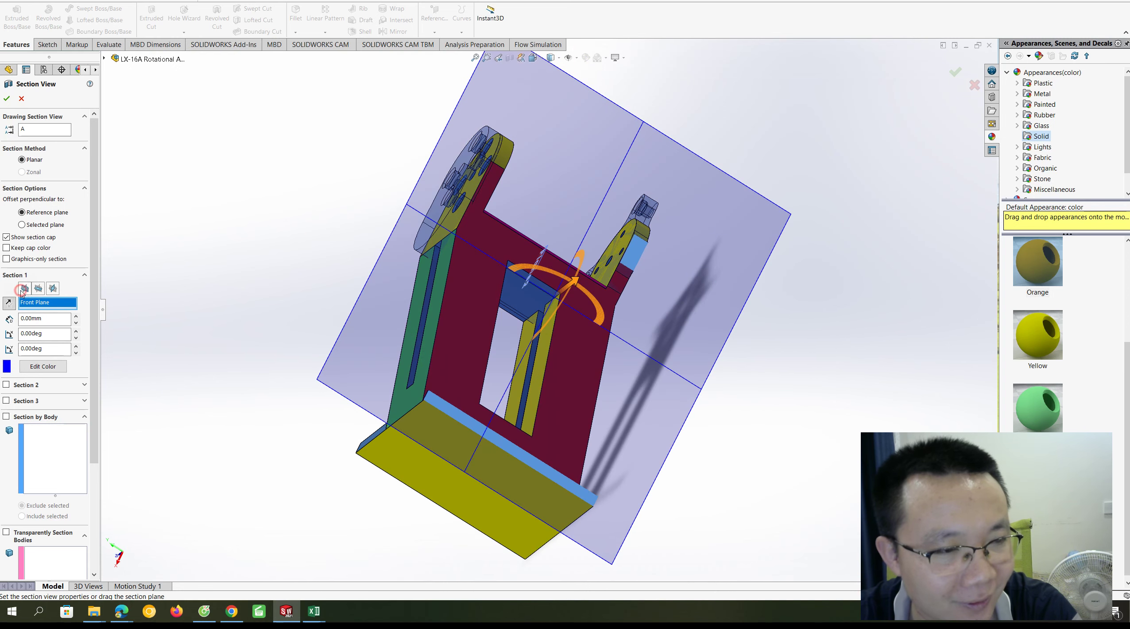
{"action": "left_click", "coordinate": [54, 288]}
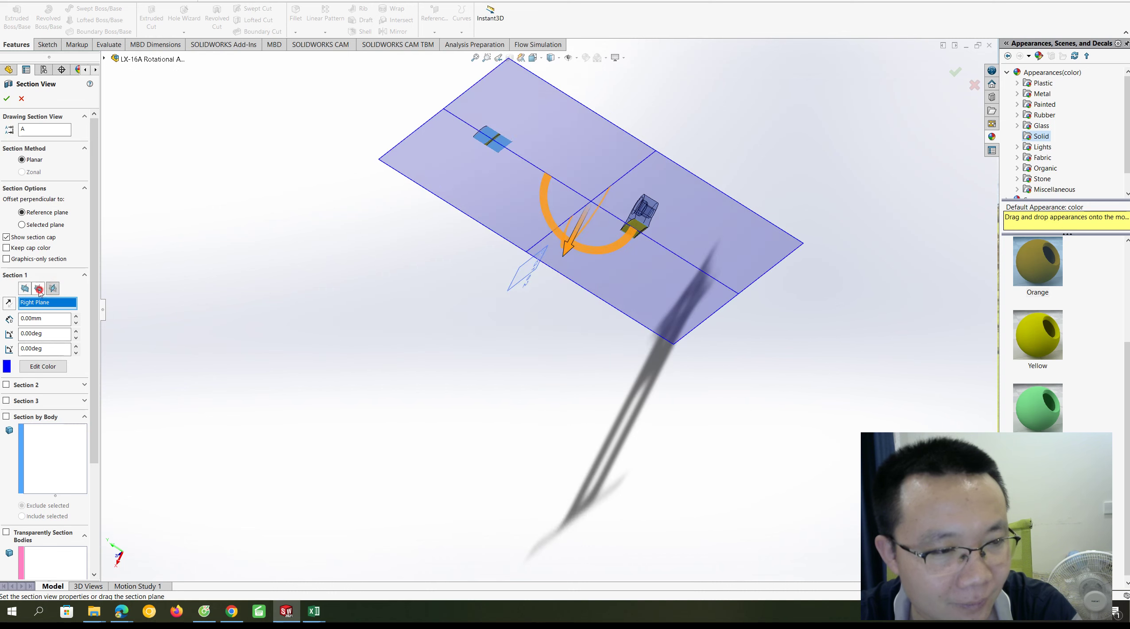
{"action": "left_click", "coordinate": [25, 288]}
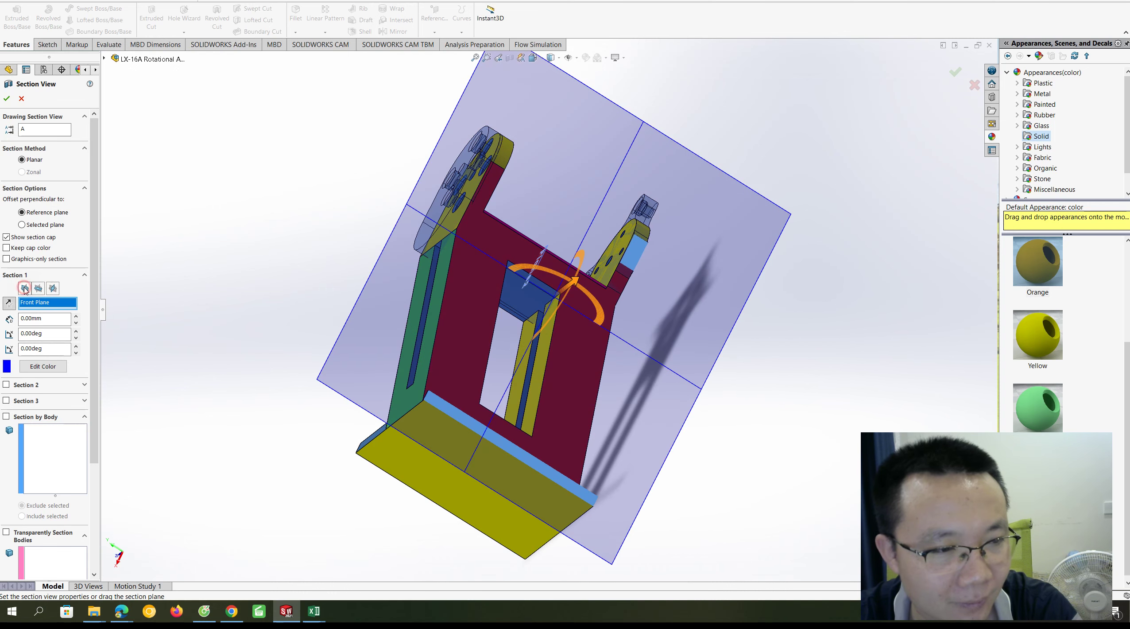
{"action": "left_click", "coordinate": [38, 288]}
{"action": "left_click", "coordinate": [25, 288]}
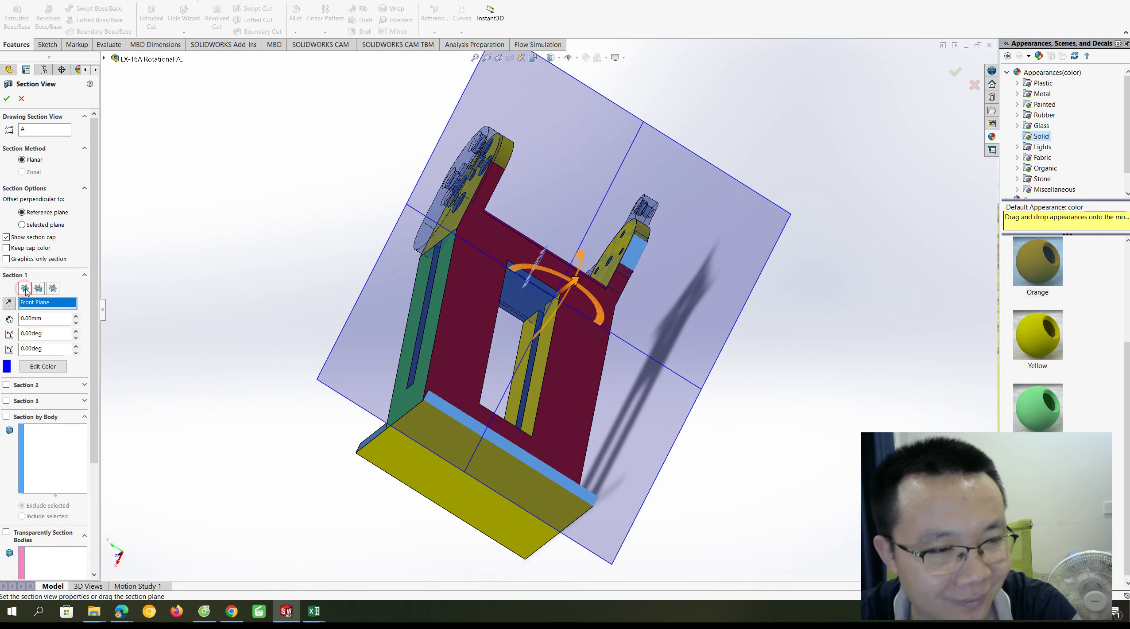
{"action": "left_click", "coordinate": [53, 288]}
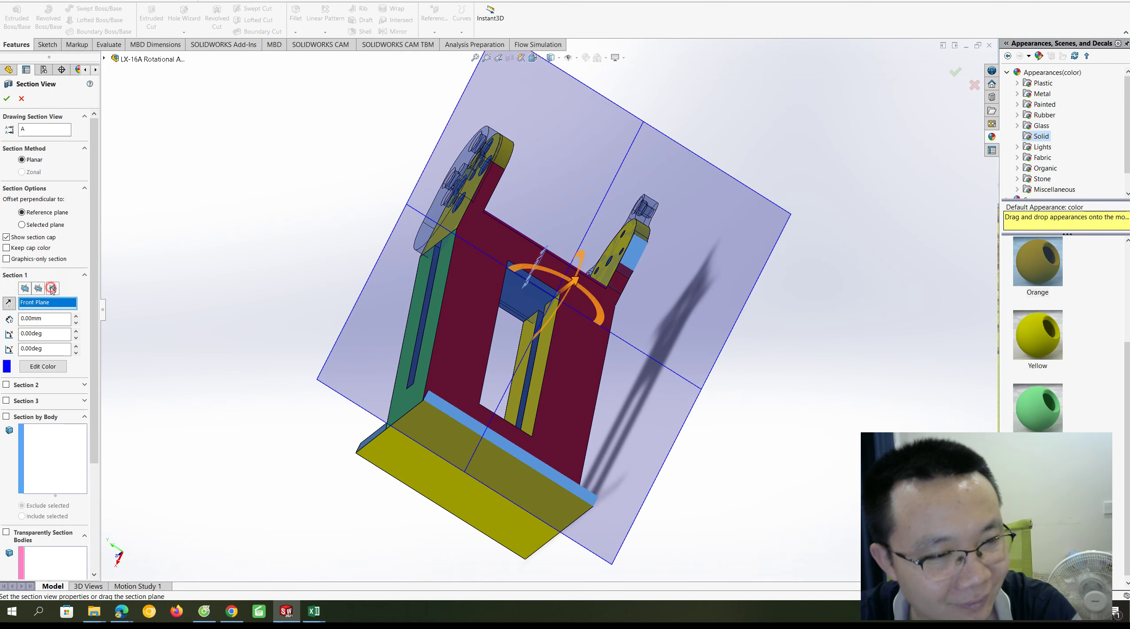
{"action": "left_click", "coordinate": [53, 288]}
{"action": "left_click", "coordinate": [54, 288]}
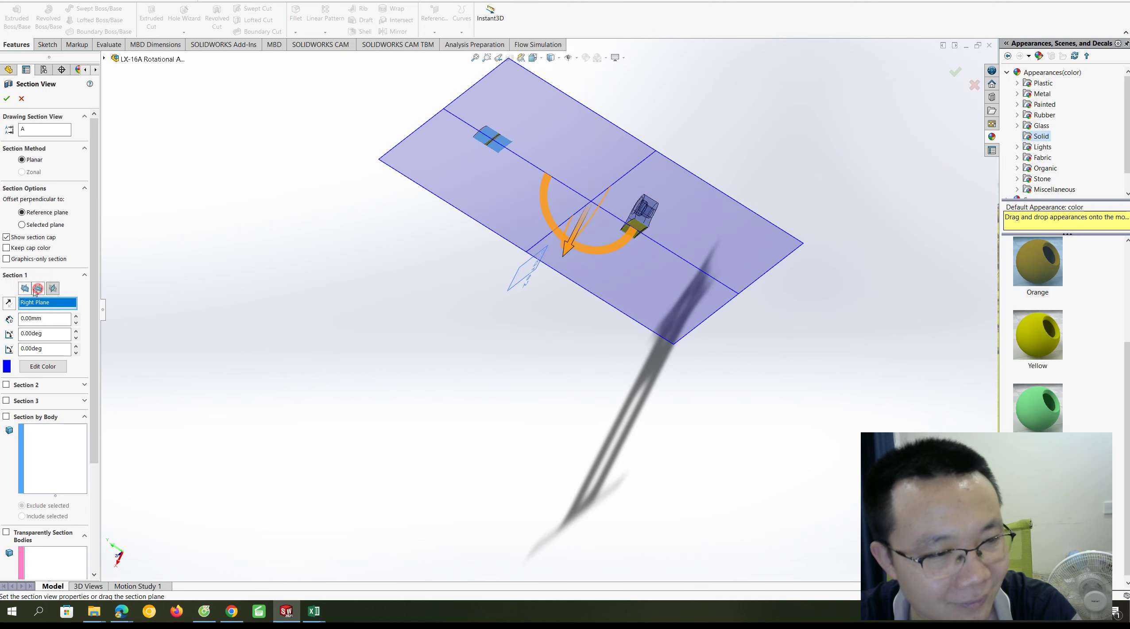
{"action": "left_click", "coordinate": [54, 289]}
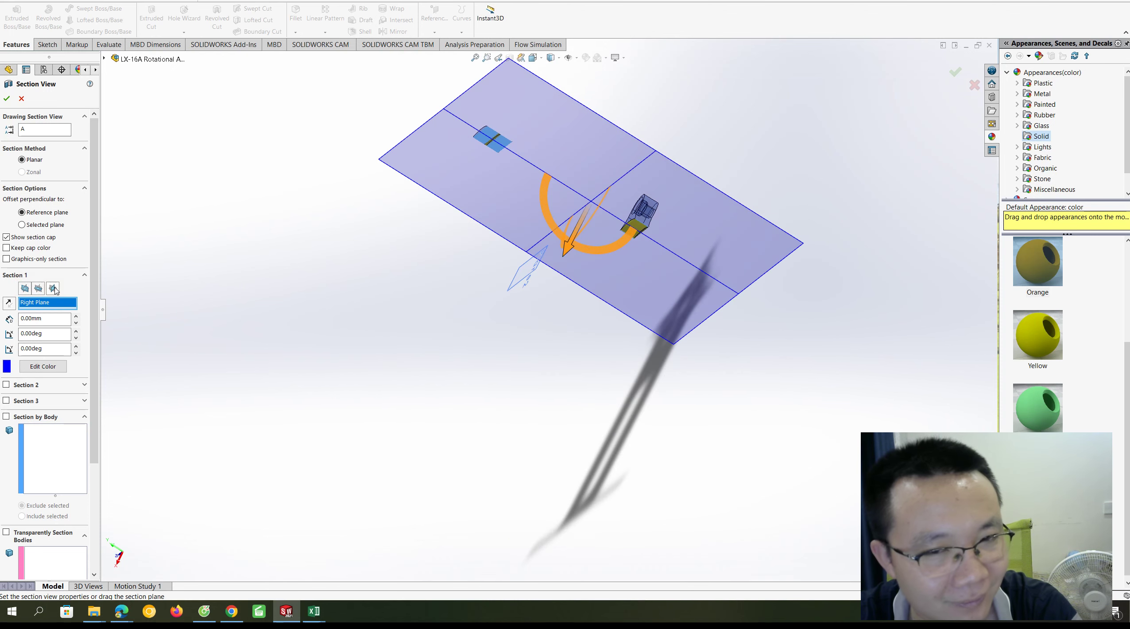
{"action": "left_click", "coordinate": [36, 289]}
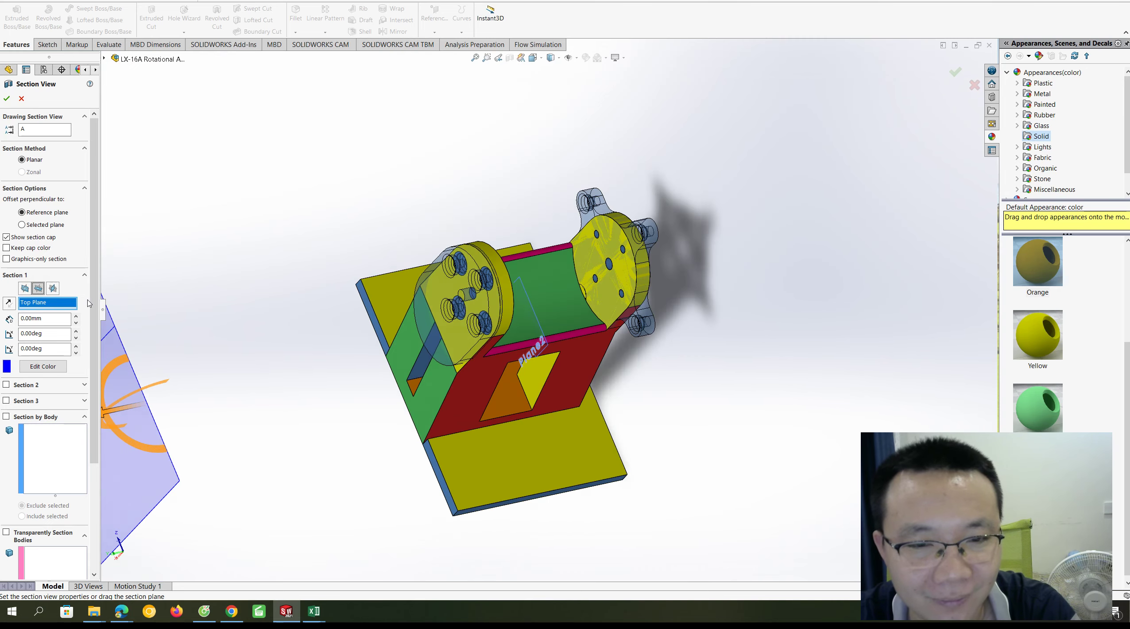
Orbit toward the red frame, compare the three plane cuts again, and cancel the section view
{"action": "middle_click_drag", "start_coordinate": [360, 276], "coordinate": [483, 334]}
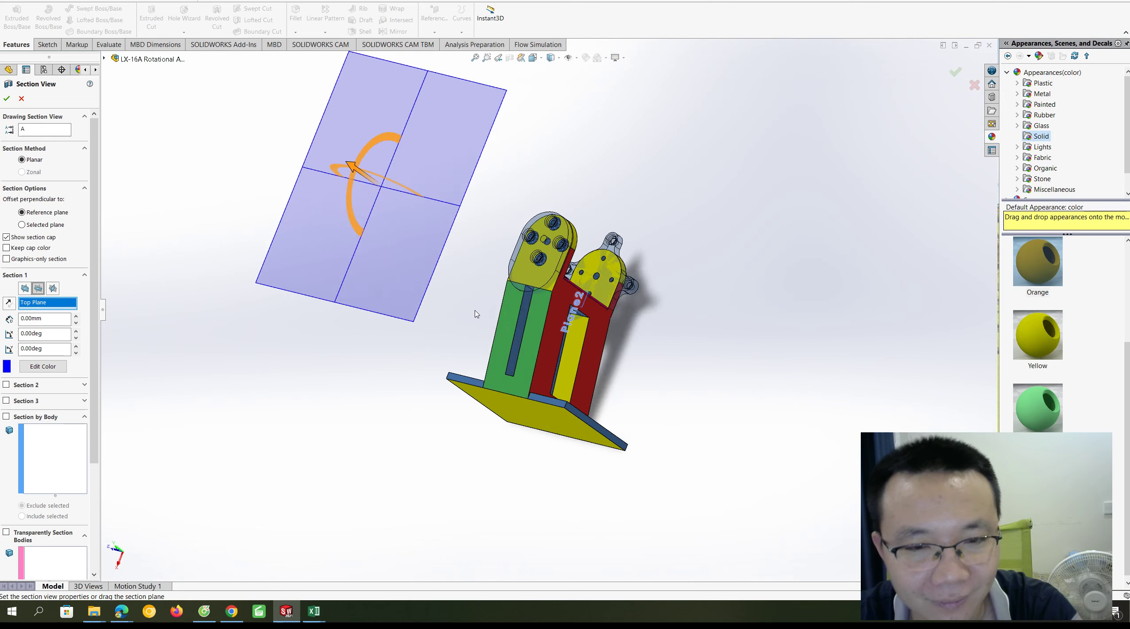
{"action": "left_click", "coordinate": [49, 291]}
{"action": "left_click", "coordinate": [26, 288]}
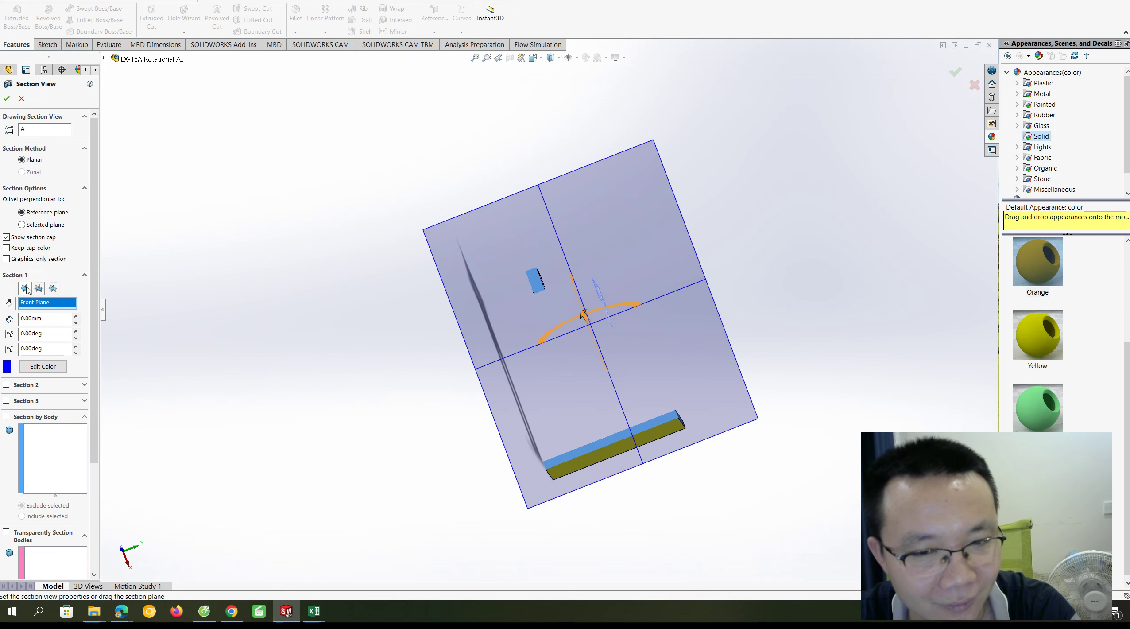
{"action": "left_click", "coordinate": [52, 288]}
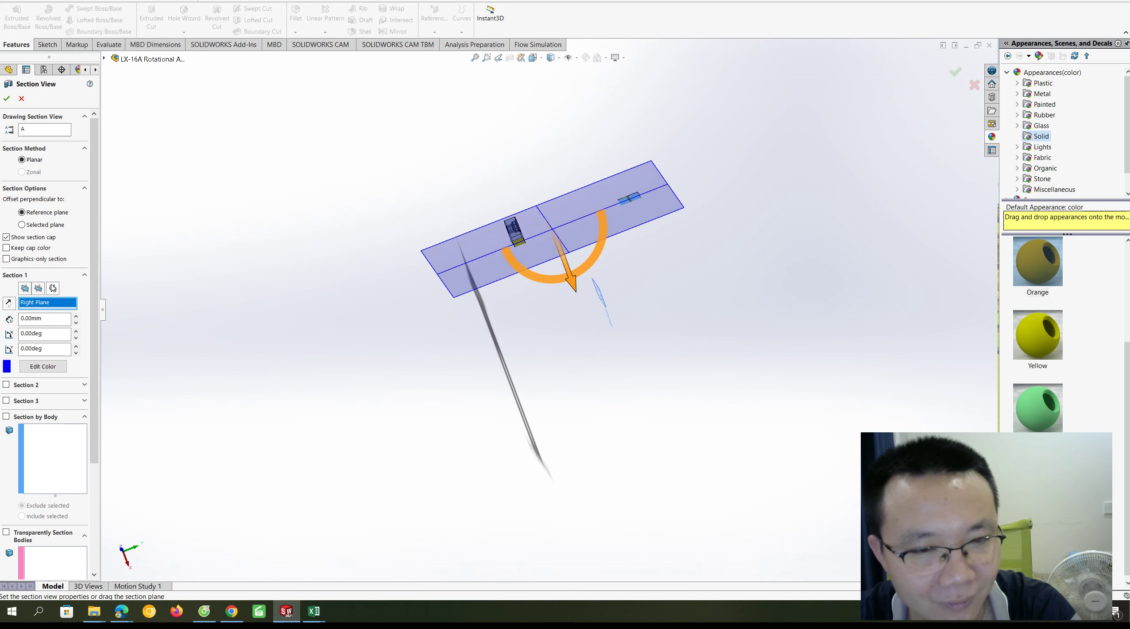
{"action": "left_click", "coordinate": [41, 288]}
{"action": "left_click", "coordinate": [23, 291]}
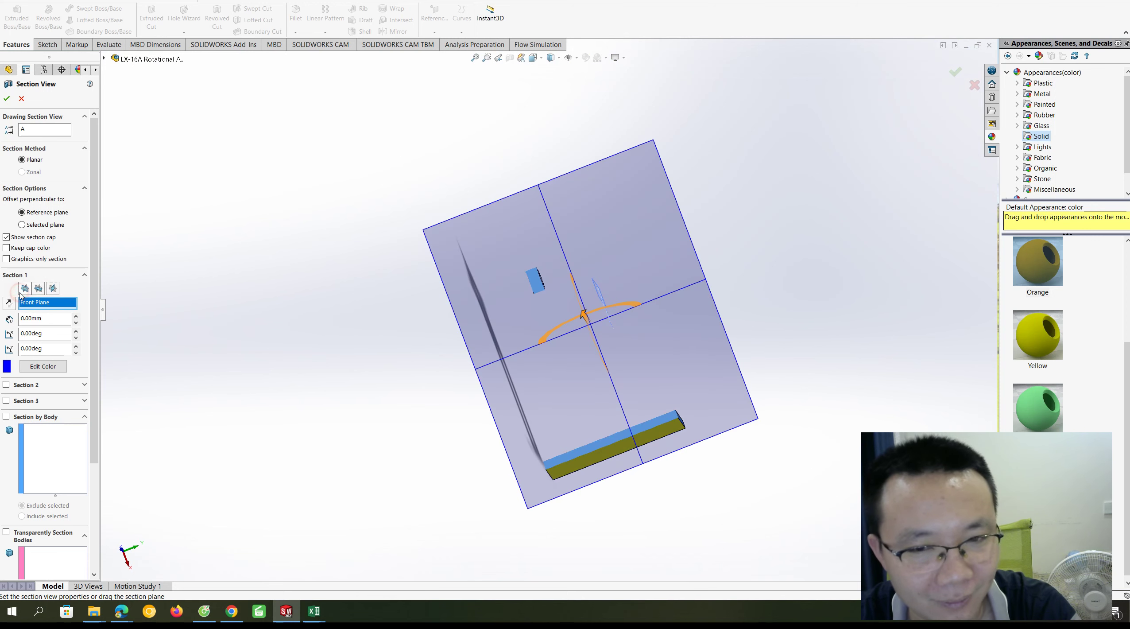
{"action": "left_click", "coordinate": [52, 288]}
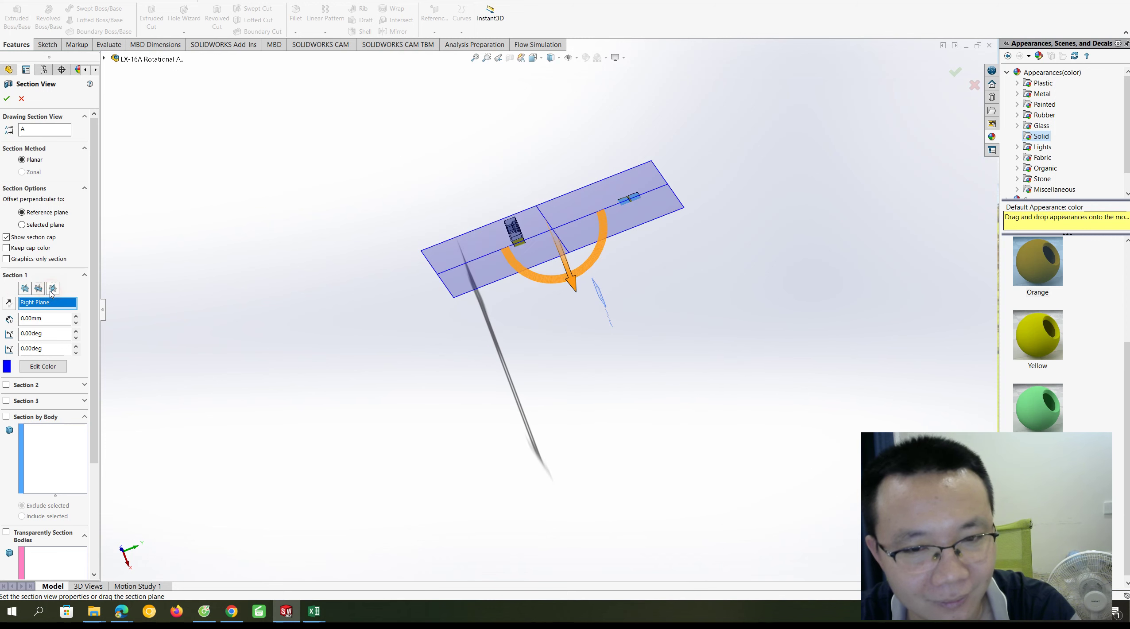
{"action": "left_click", "coordinate": [39, 289]}
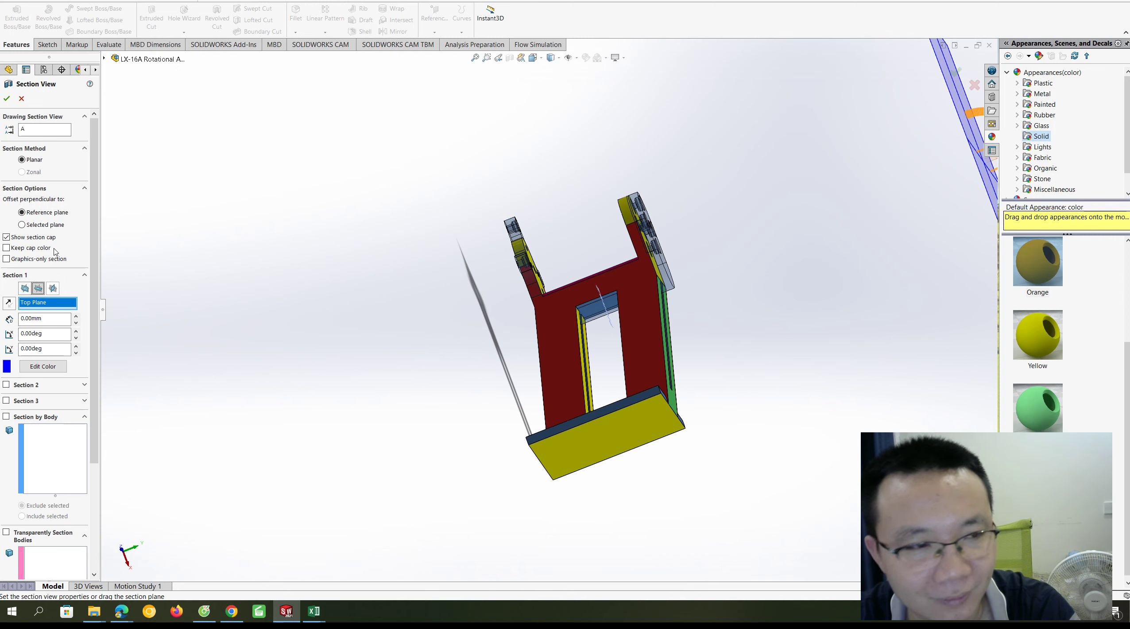
{"action": "left_click", "coordinate": [23, 99]}
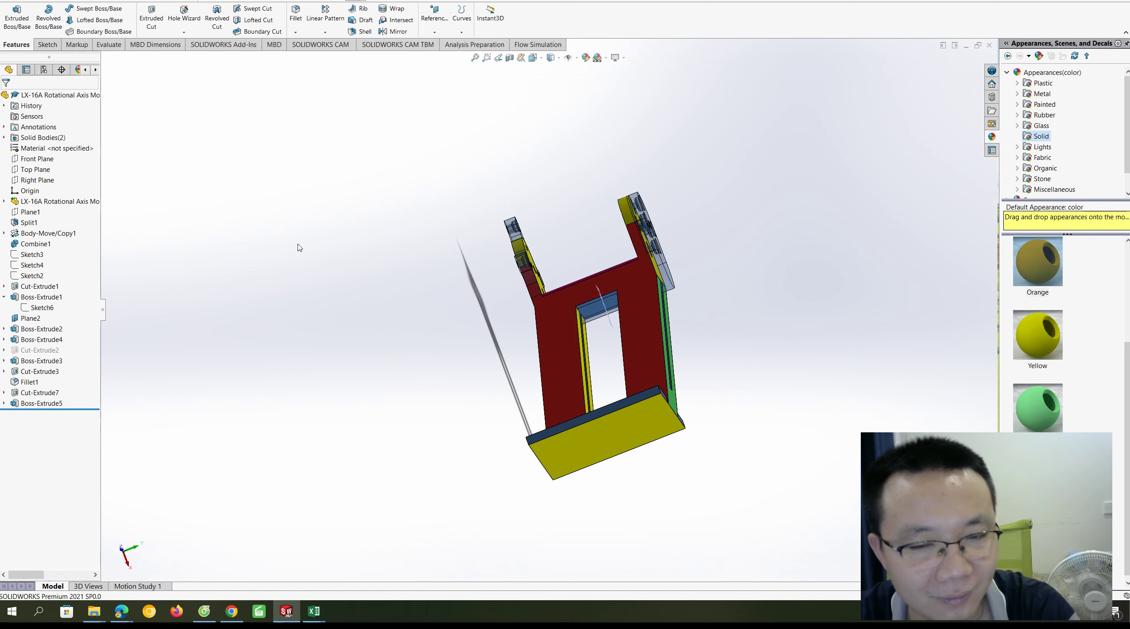
Section the mount along the Right Plane and orbit to inspect the cut through both disc uprights
{"action": "middle_click_drag", "start_coordinate": [298, 247], "coordinate": [499, 85]}
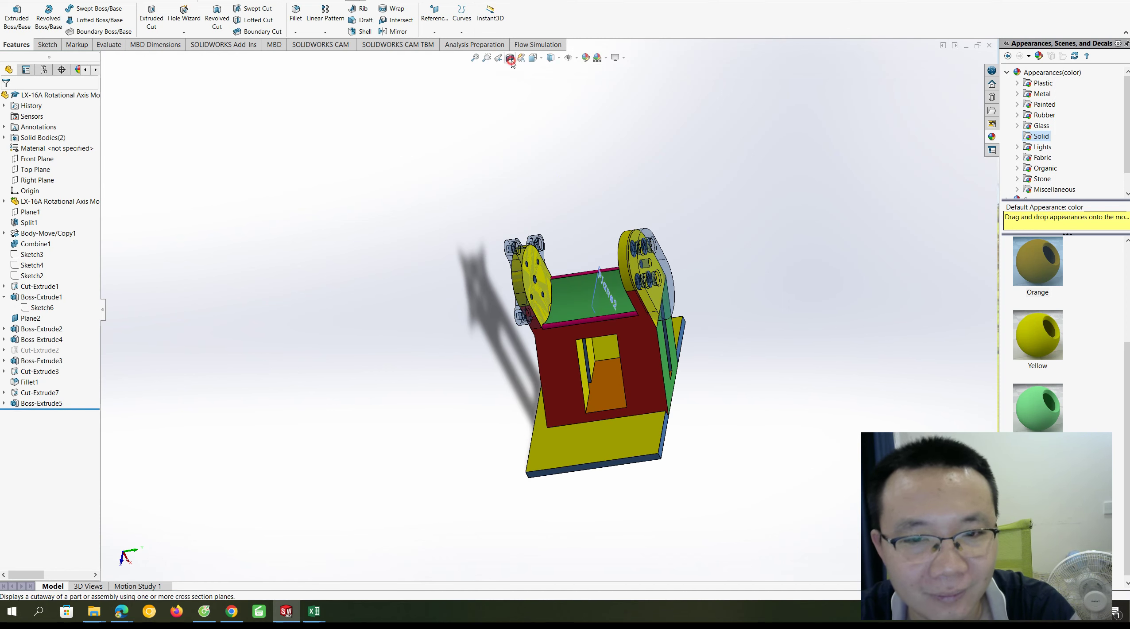
{"action": "key", "text": "Return"}
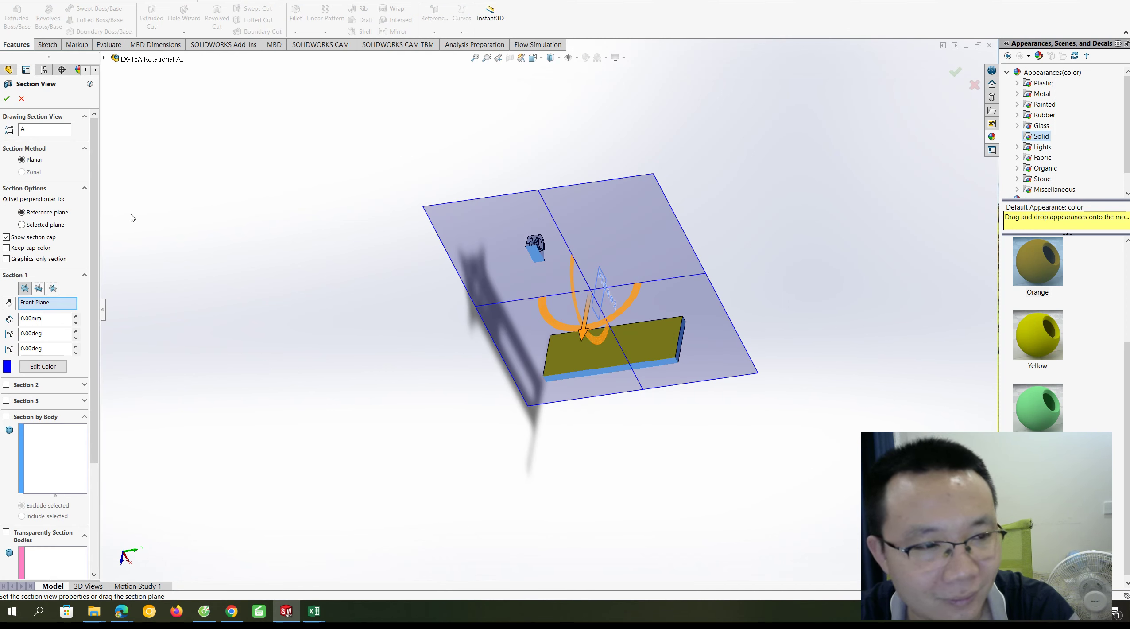
{"action": "left_click", "coordinate": [53, 288]}
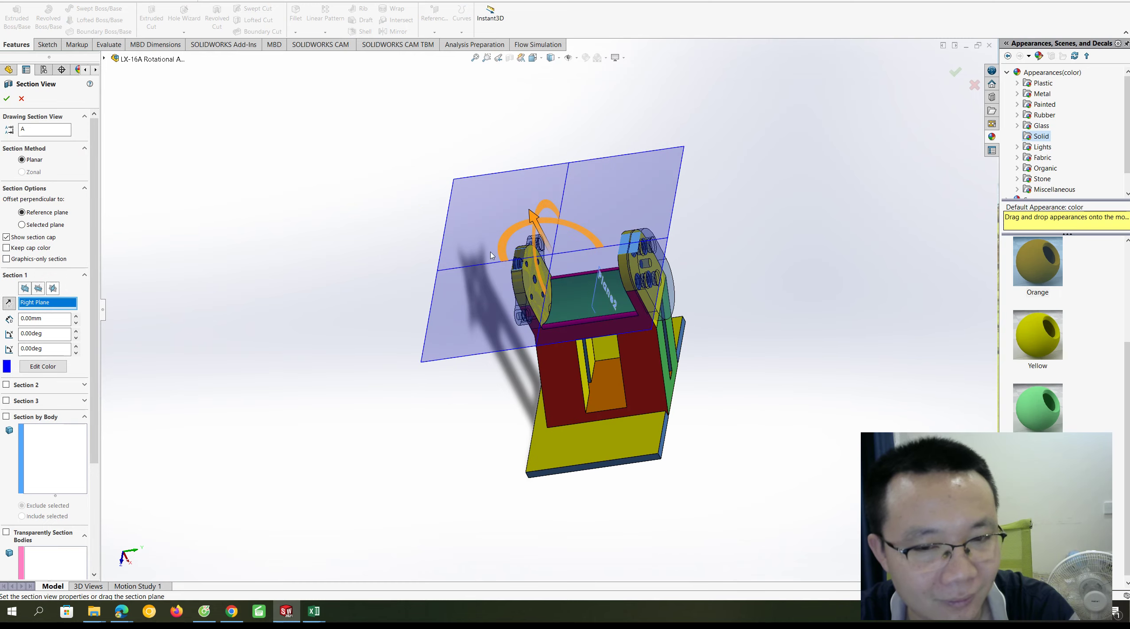
{"action": "mouse_move", "coordinate": [491, 255]}
{"action": "middle_mouse_down"}
{"action": "mouse_move", "coordinate": [554, 339]}
{"action": "mouse_move", "coordinate": [546, 354]}
{"action": "mouse_move", "coordinate": [689, 264]}
{"action": "middle_mouse_up"}
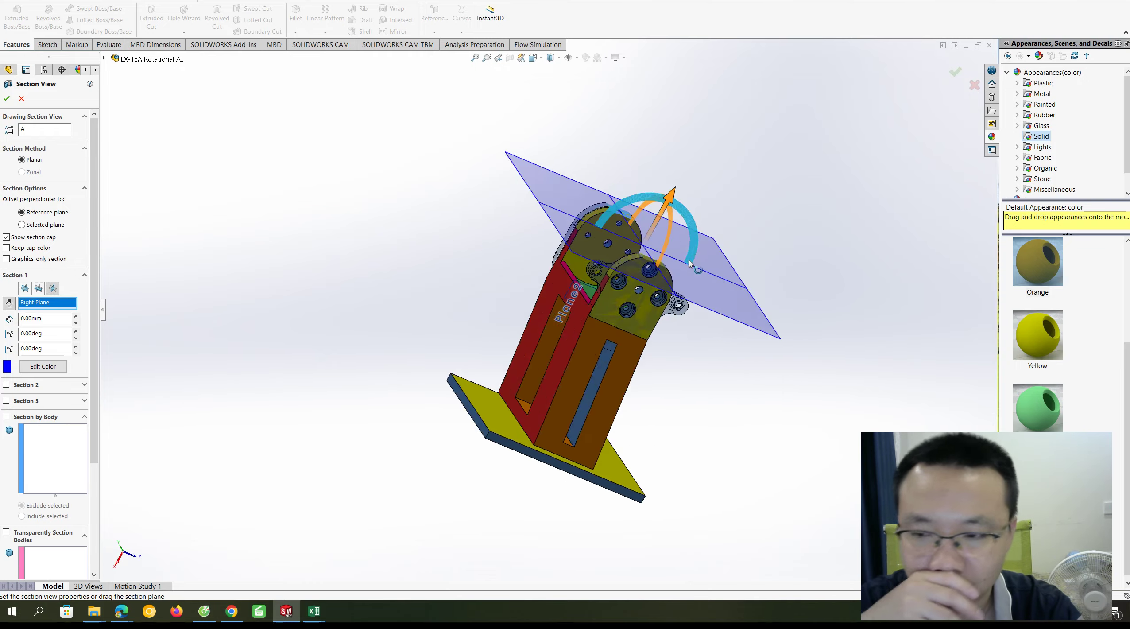
{"action": "mouse_move", "coordinate": [689, 264]}
{"action": "middle_mouse_down"}
{"action": "mouse_move", "coordinate": [617, 356]}
{"action": "mouse_move", "coordinate": [538, 379]}
{"action": "mouse_move", "coordinate": [478, 329]}
{"action": "middle_mouse_up"}
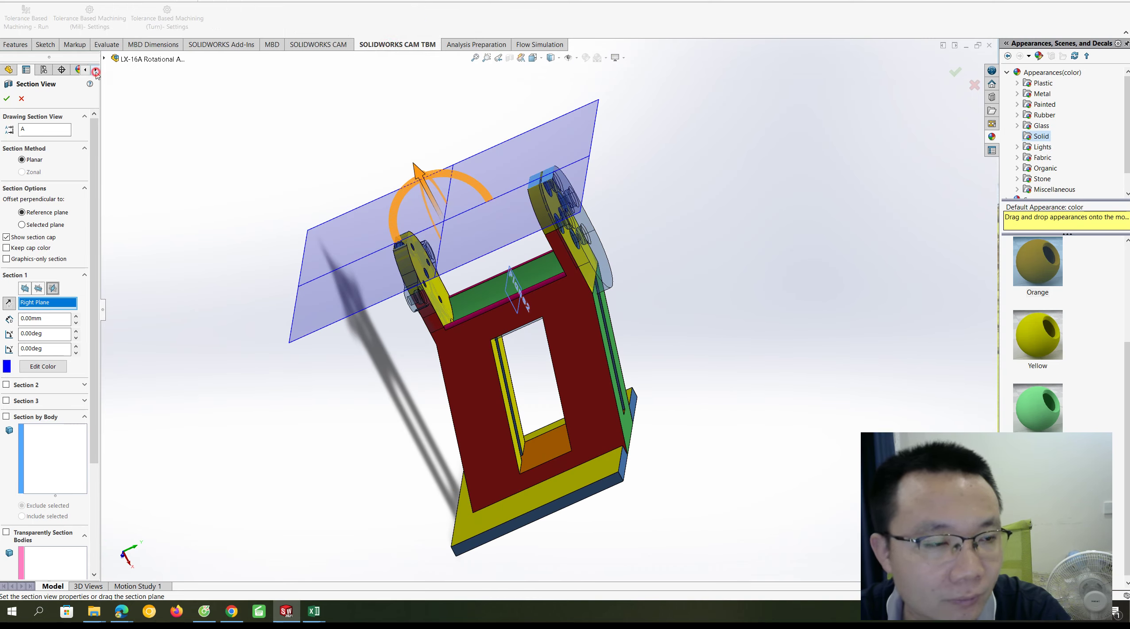
Preview the T11 countersink tool from the CAM tool crib, then dismiss the preview
{"action": "left_click", "coordinate": [79, 70]}
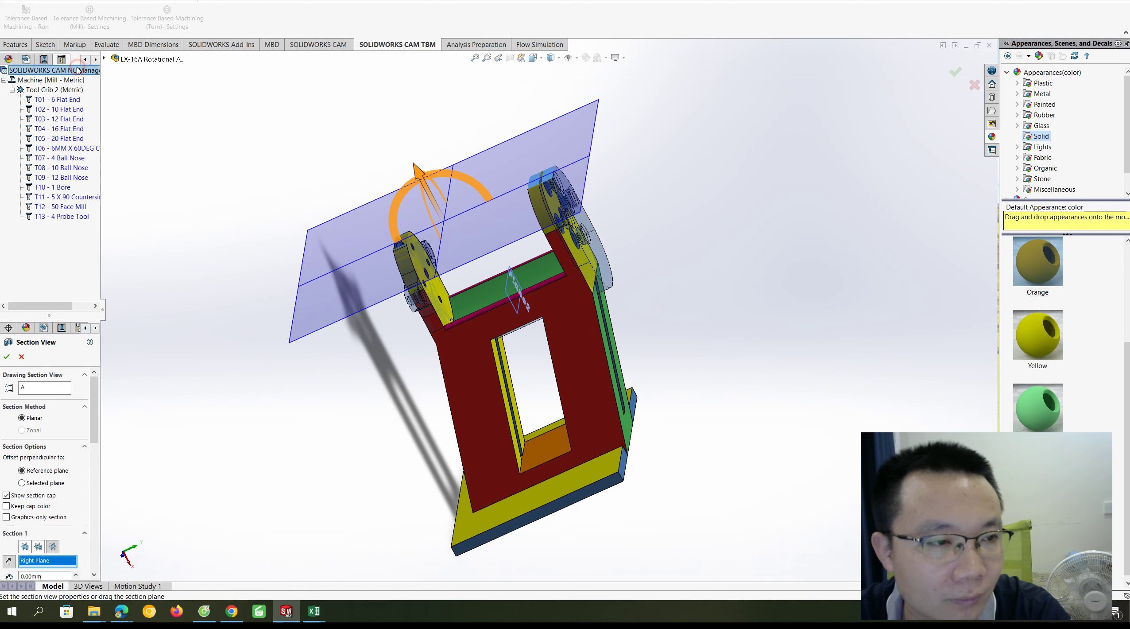
{"action": "left_click", "coordinate": [77, 197]}
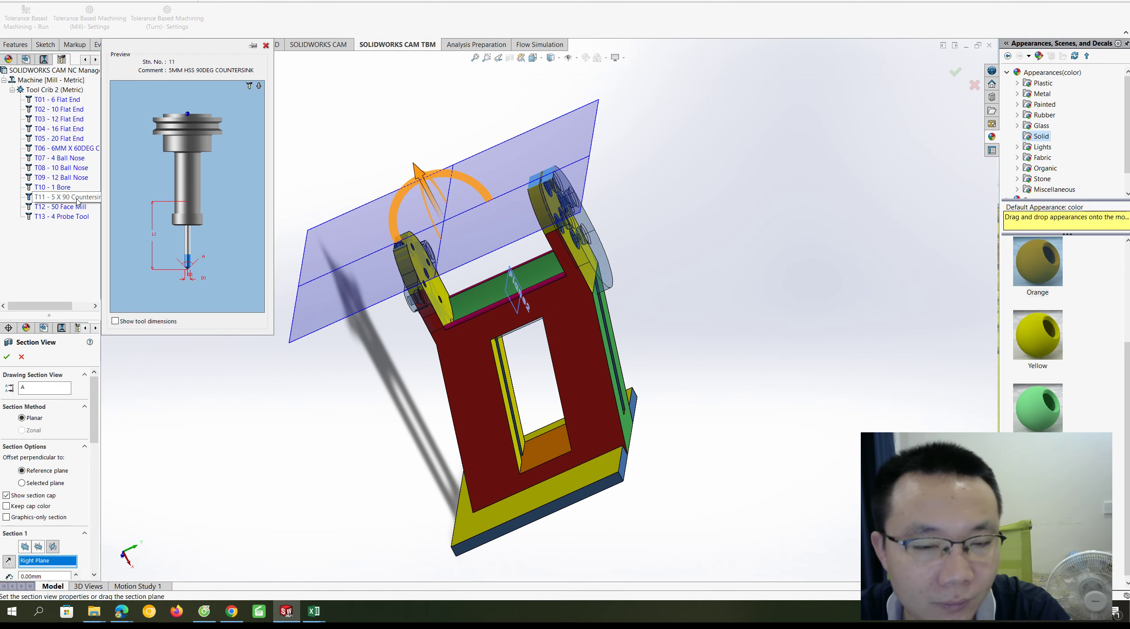
{"action": "scroll", "coordinate": [439, 334], "scroll_direction": "down", "scroll_amount": 2}
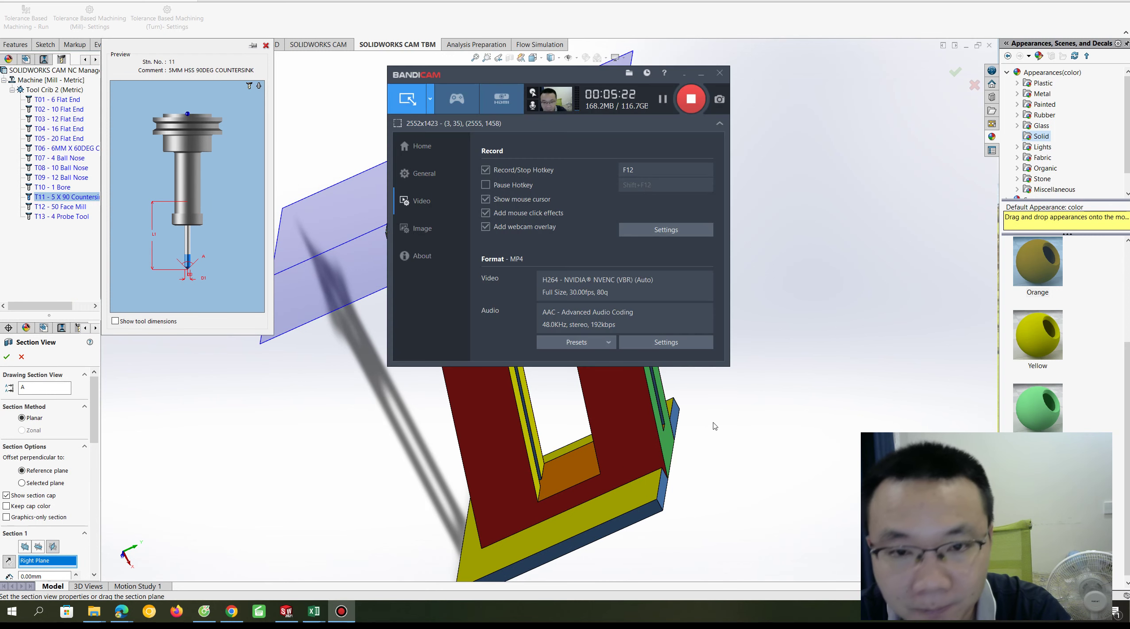
{"action": "left_click", "coordinate": [686, 76]}
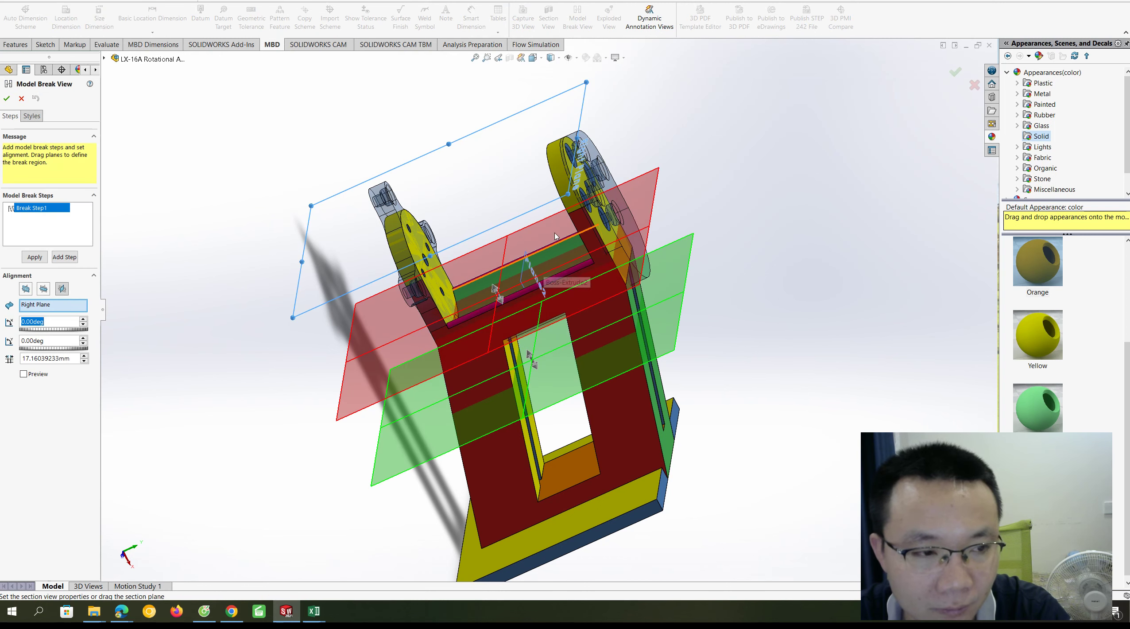
Try aligning the model break to two faces, the Top Plane and the Right Plane, then cancel it
{"action": "left_click", "coordinate": [589, 383]}
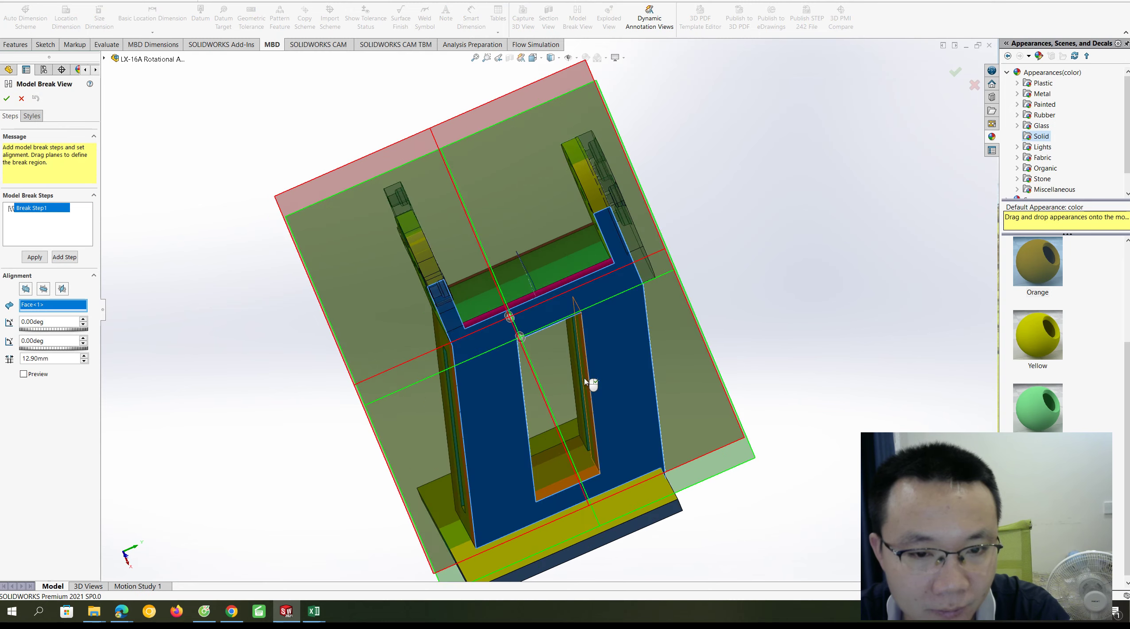
{"action": "left_click", "coordinate": [571, 363]}
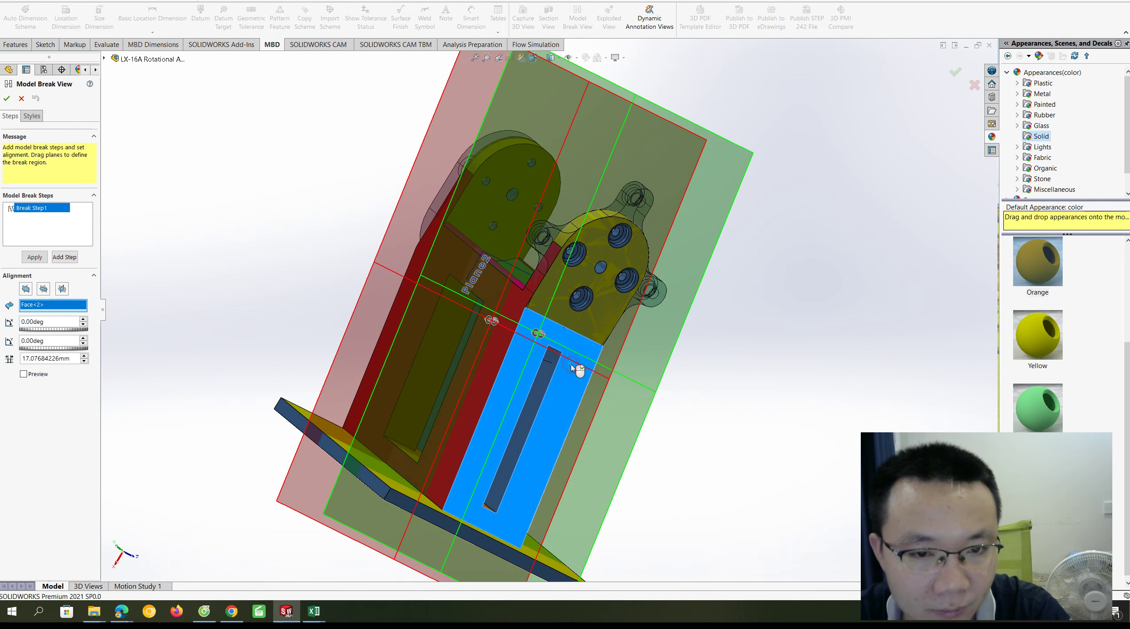
{"action": "left_click", "coordinate": [42, 289]}
{"action": "left_click", "coordinate": [63, 288]}
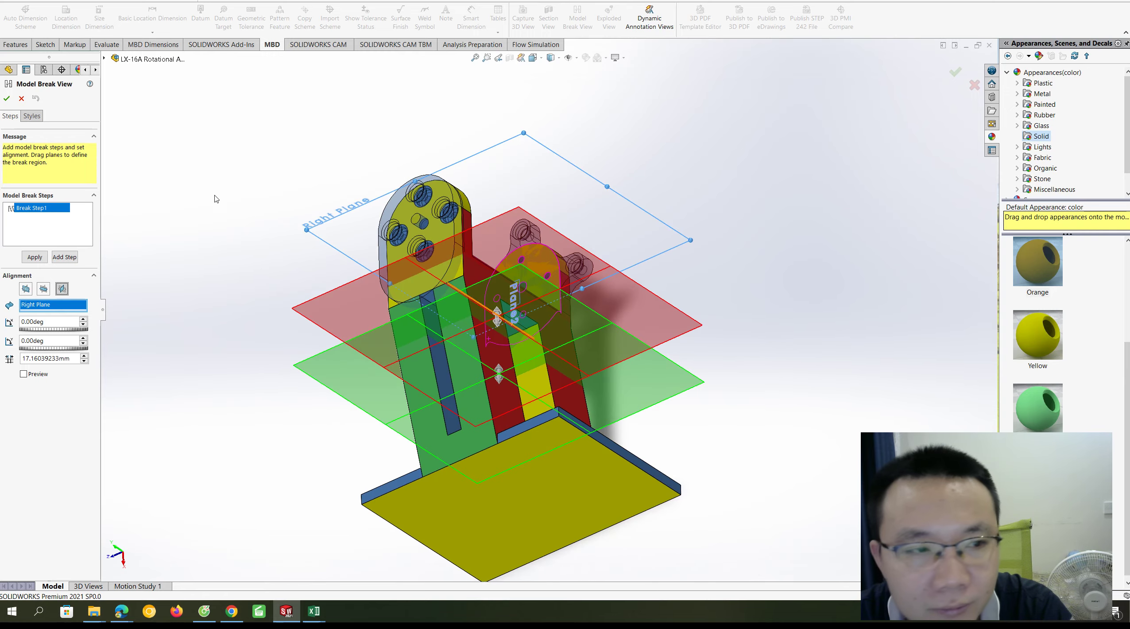
{"action": "left_click", "coordinate": [22, 98]}
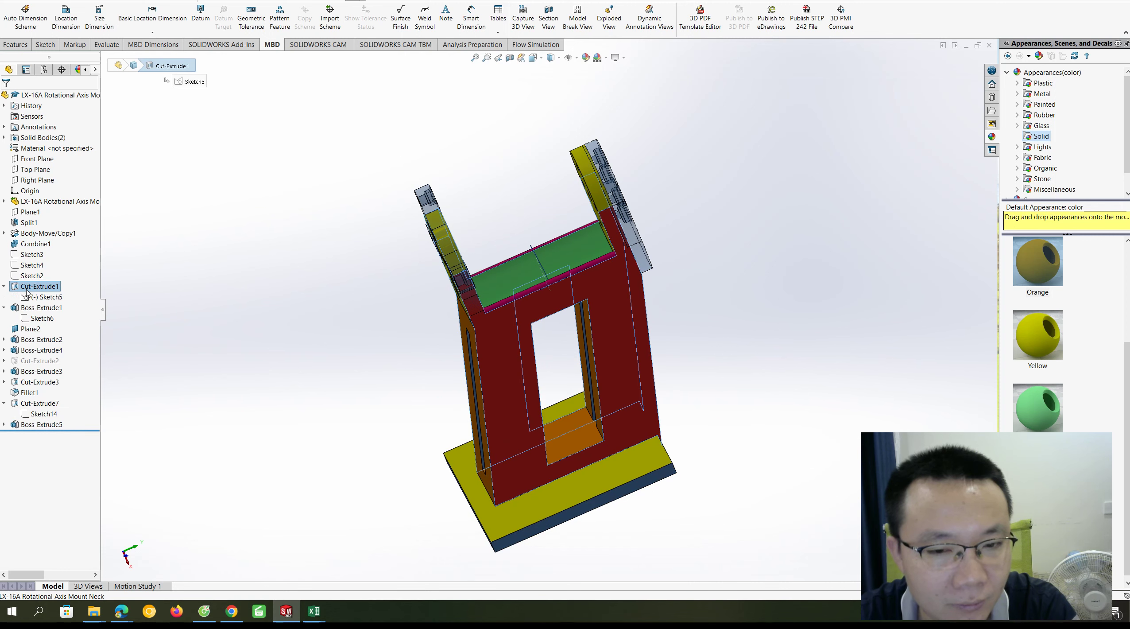
Highlight the LX-16A body and Cut-Extrude1, turning the model to another side
{"action": "left_click", "coordinate": [28, 204]}
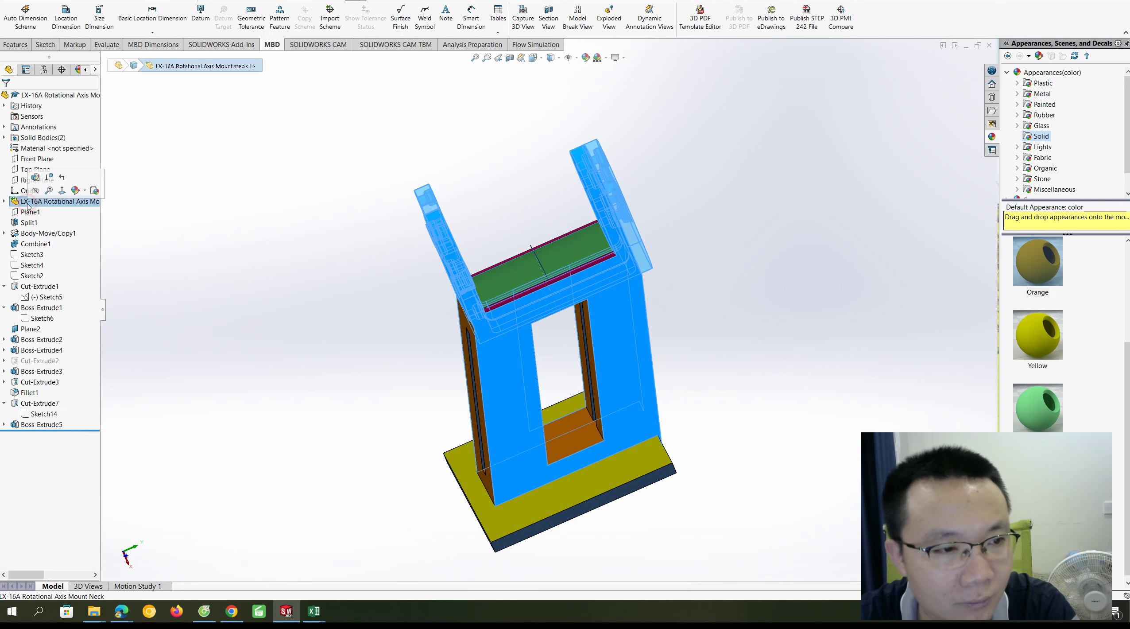
{"action": "left_click", "coordinate": [23, 290]}
{"action": "key", "text": "Left"}
{"action": "key", "text": "Left"}
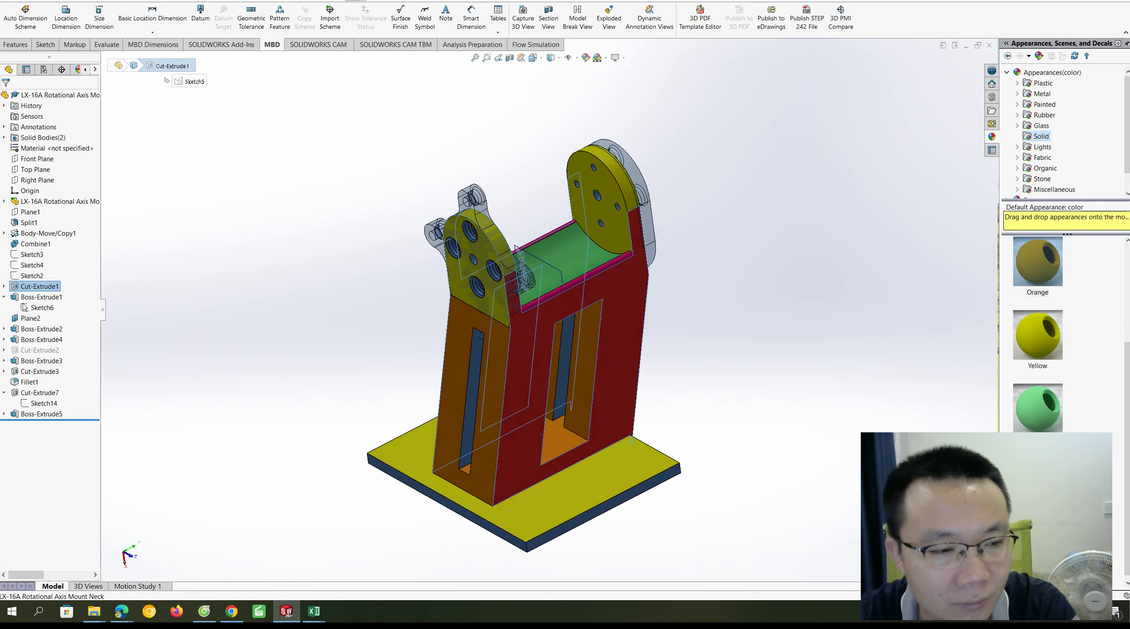
{"action": "key", "text": "Left"}
Show Boss-Extrude3's 45, 15, 10, 5 and 7.5 mm dimensions, rotating to inspect the bracket
{"action": "left_click", "coordinate": [33, 361]}
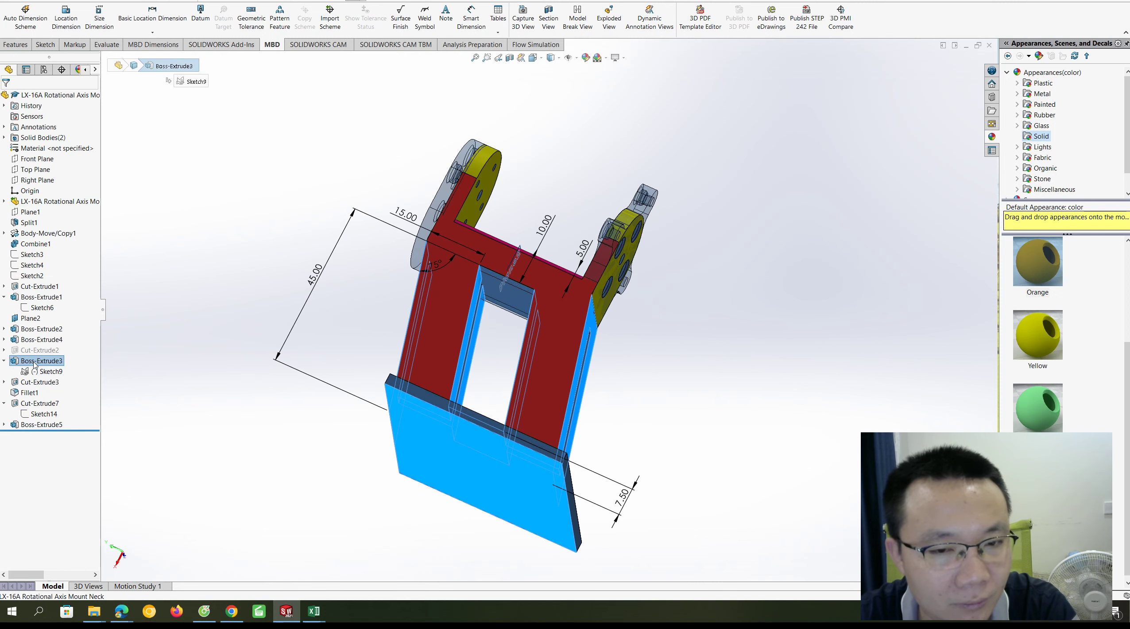
{"action": "key", "text": "Left"}
{"action": "key", "text": "Left"}
{"action": "key", "text": "Left"}
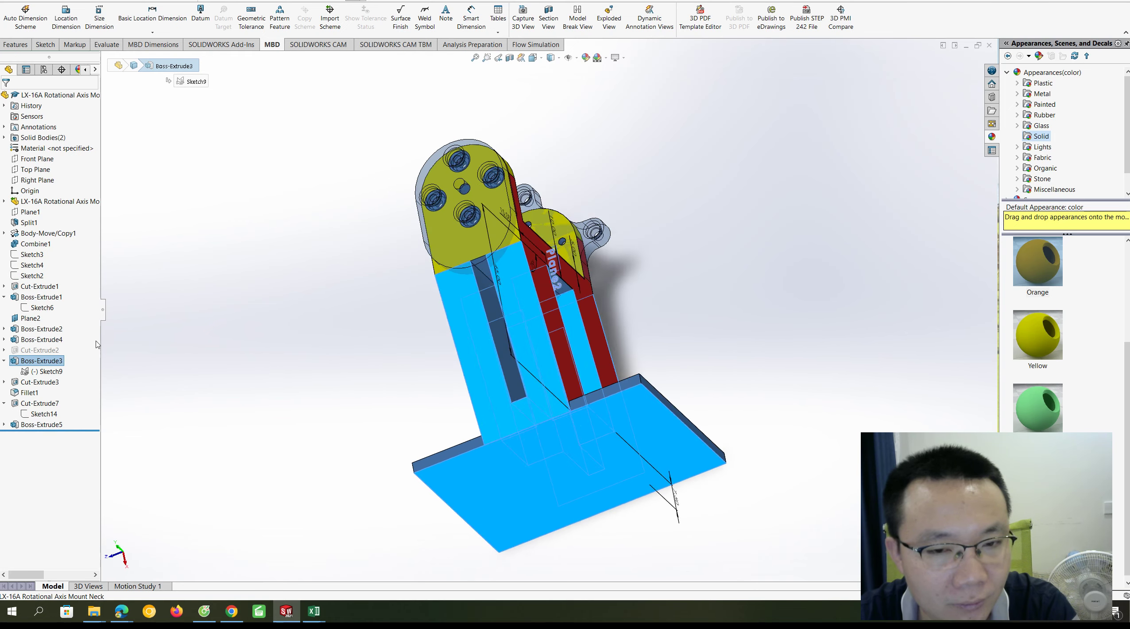
{"action": "key", "text": "Left"}
{"action": "key", "text": "Left"}
{"action": "key", "text": "Left"}
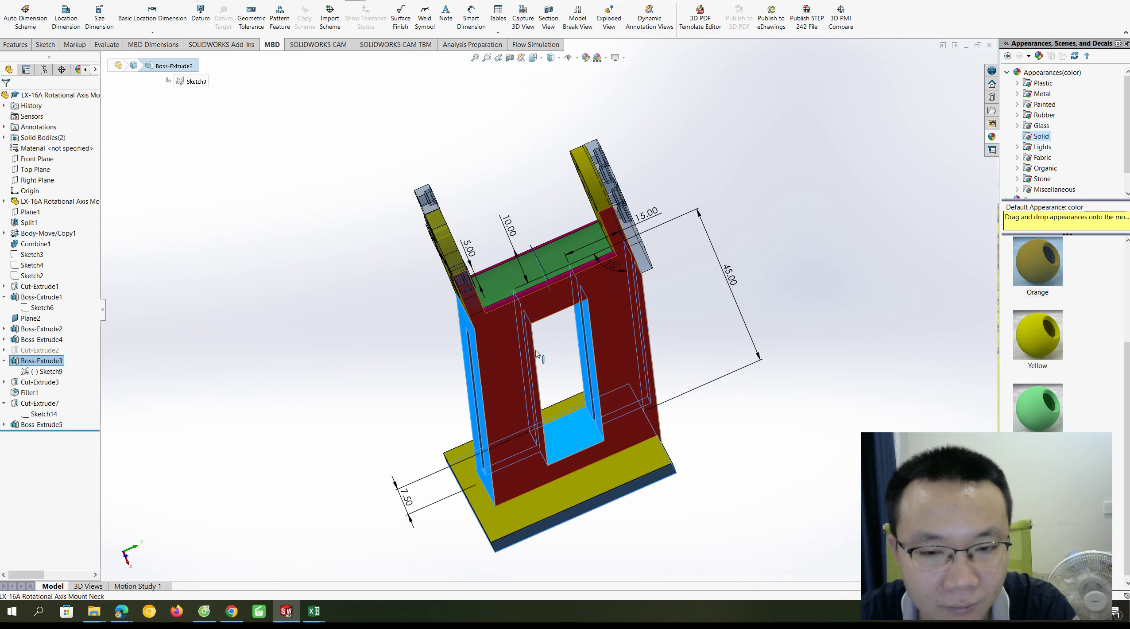
{"action": "key", "text": "Left"}
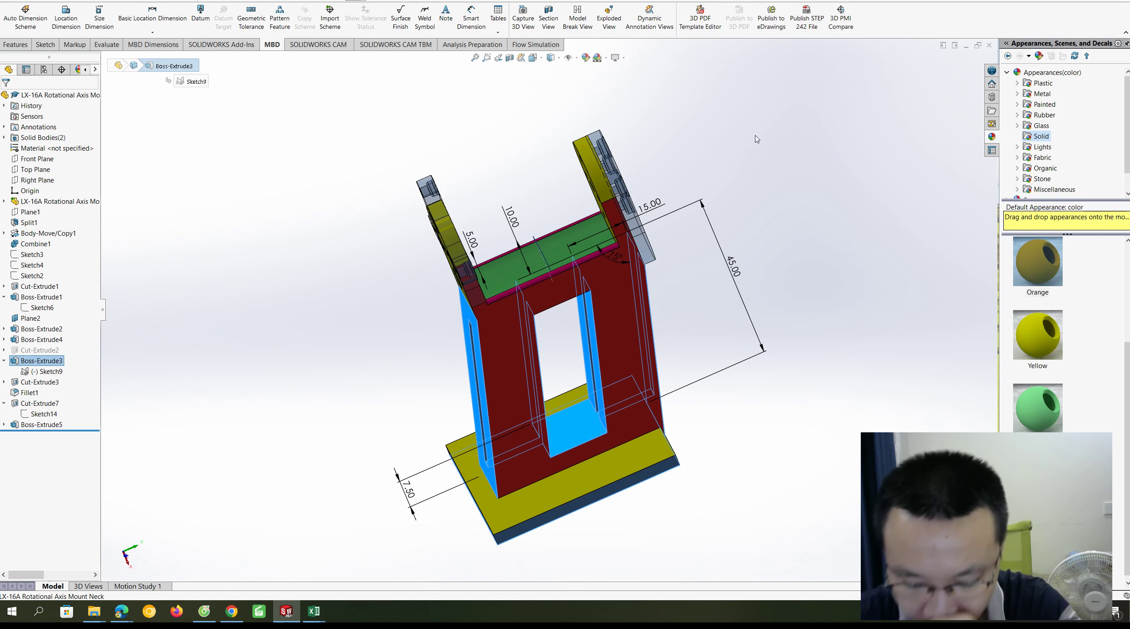
{"action": "left_click", "coordinate": [622, 27]}
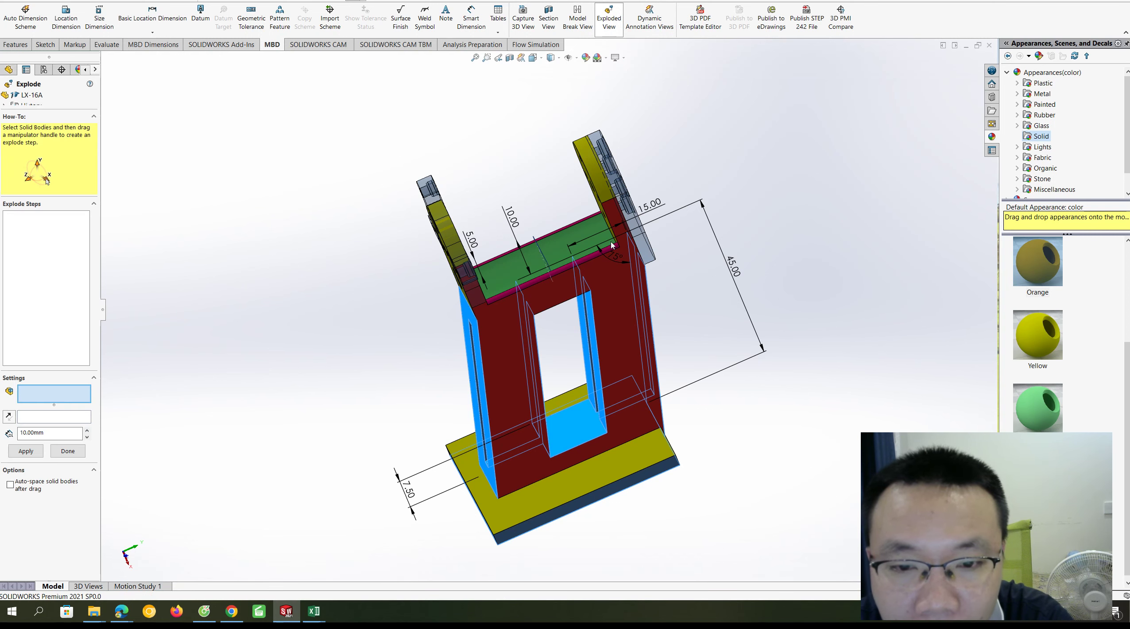
{"action": "left_click", "coordinate": [611, 300]}
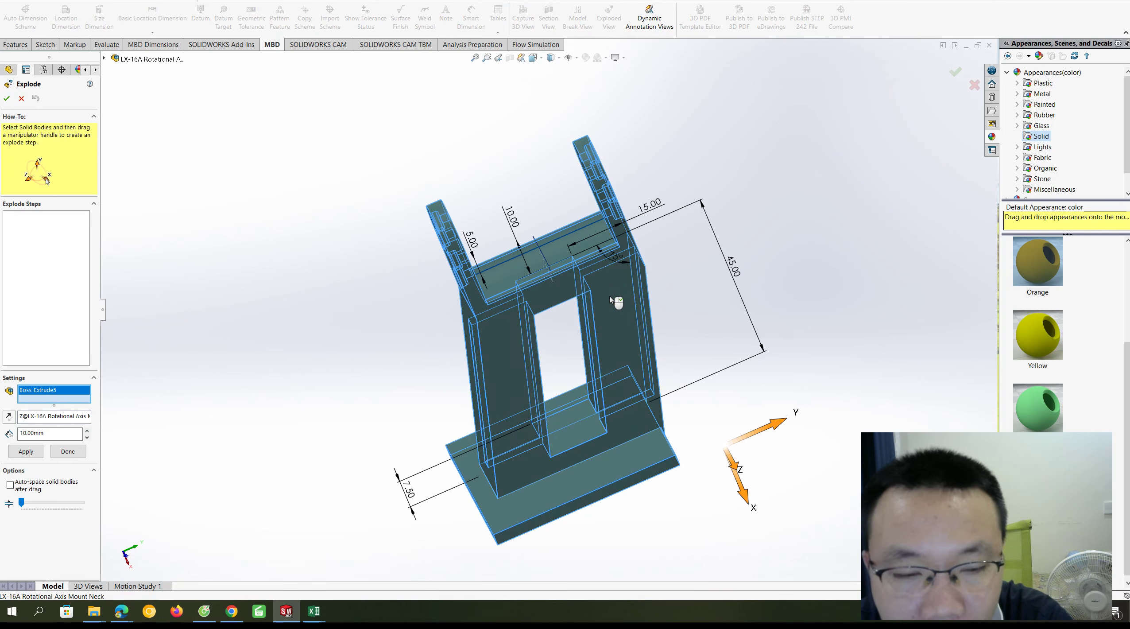
{"action": "key", "text": "Left"}
{"action": "key", "text": "Left"}
{"action": "key", "text": "Left"}
{"action": "key", "text": "Left"}
{"action": "key", "text": "Left"}
{"action": "key", "text": "Left"}
{"action": "key", "text": "Left"}
{"action": "key", "text": "Left"}
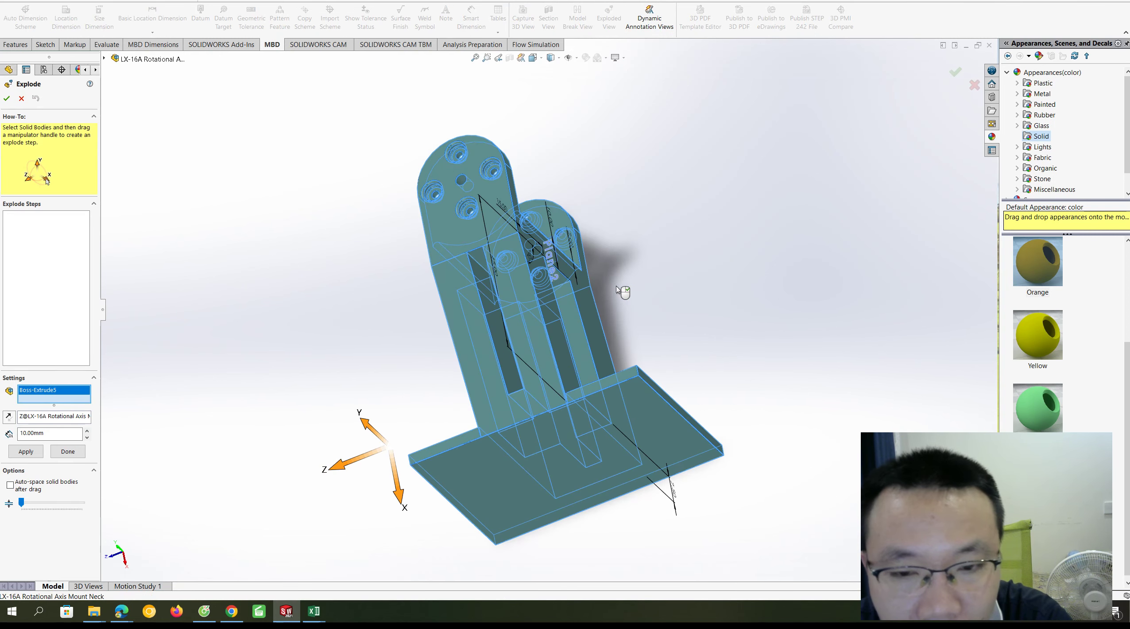
{"action": "key", "text": "Left"}
{"action": "key", "text": "Left"}
{"action": "key", "text": "Left"}
{"action": "key", "text": "Left"}
{"action": "key", "text": "Left"}
{"action": "key", "text": "Left"}
{"action": "key", "text": "Left"}
{"action": "key", "text": "Left"}
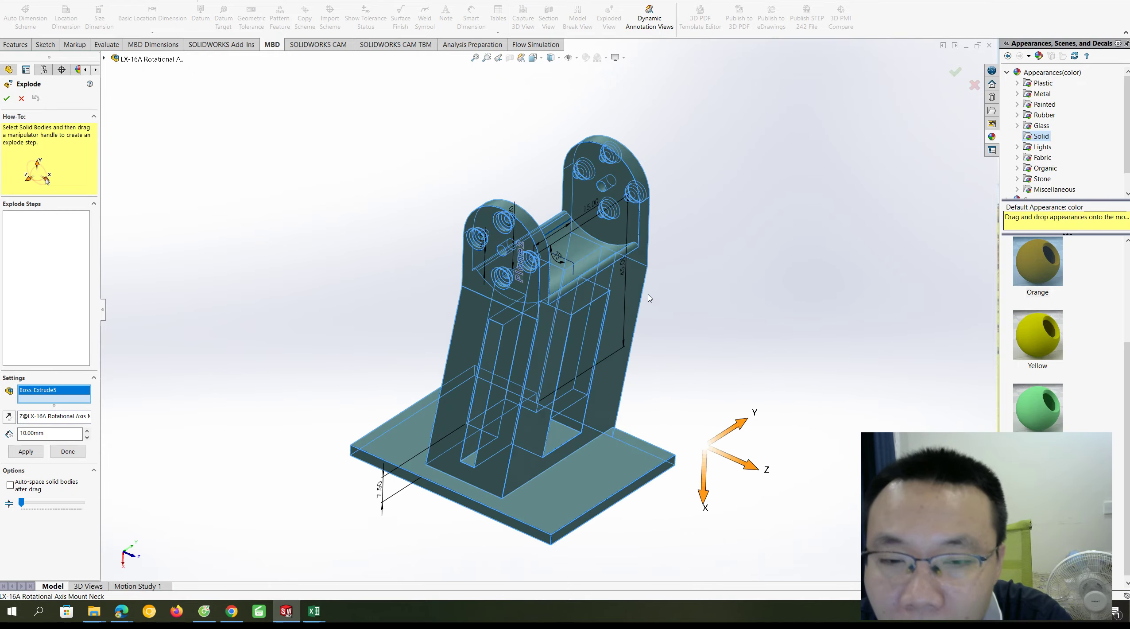
{"action": "key", "text": "Left"}
{"action": "key", "text": "Left"}
{"action": "key", "text": "Left"}
{"action": "key", "text": "Left"}
{"action": "key", "text": "Left"}
{"action": "key", "text": "Left"}
{"action": "key", "text": "Left"}
{"action": "key", "text": "Left"}
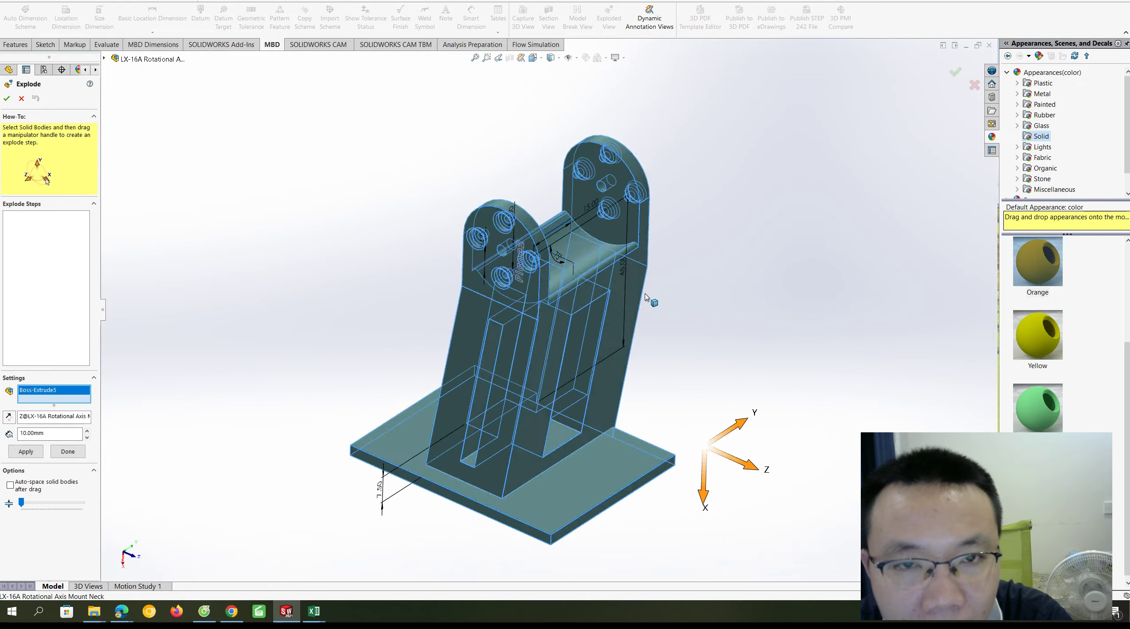
{"action": "key", "text": "Left"}
{"action": "key", "text": "Left"}
{"action": "key", "text": "Left"}
{"action": "key", "text": "Left"}
{"action": "key", "text": "Left"}
{"action": "key", "text": "Left"}
{"action": "key", "text": "Left"}
{"action": "key", "text": "Left"}
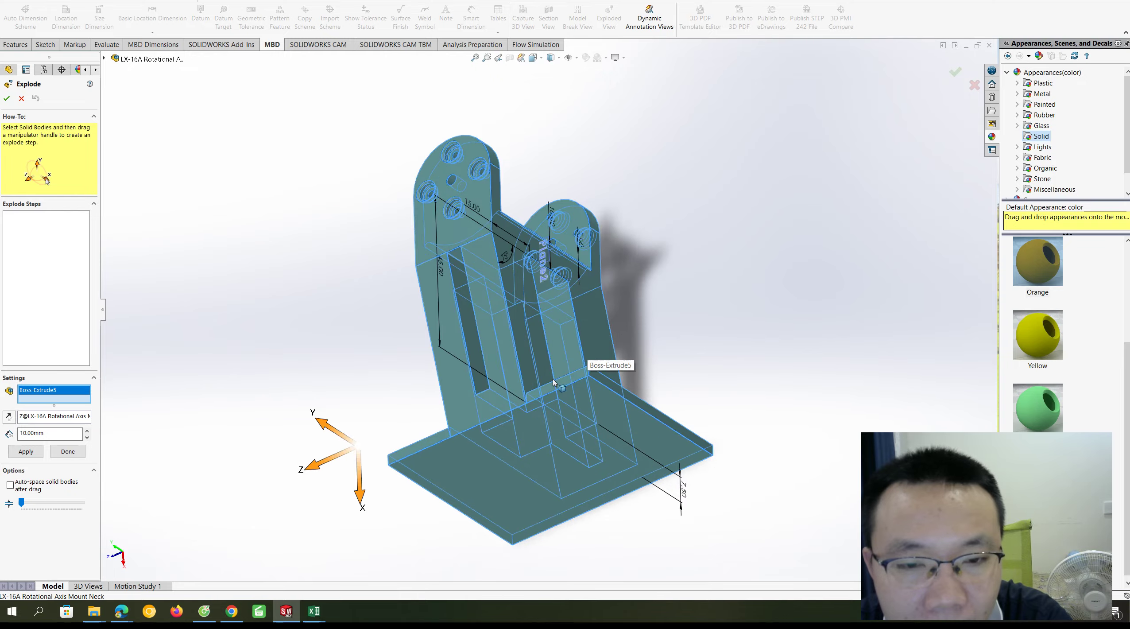
{"action": "key", "text": "Left"}
{"action": "key", "text": "Left"}
{"action": "key", "text": "Left"}
{"action": "key", "text": "Left"}
{"action": "key", "text": "Left"}
{"action": "key", "text": "Left"}
{"action": "key", "text": "Left"}
{"action": "key", "text": "Left"}
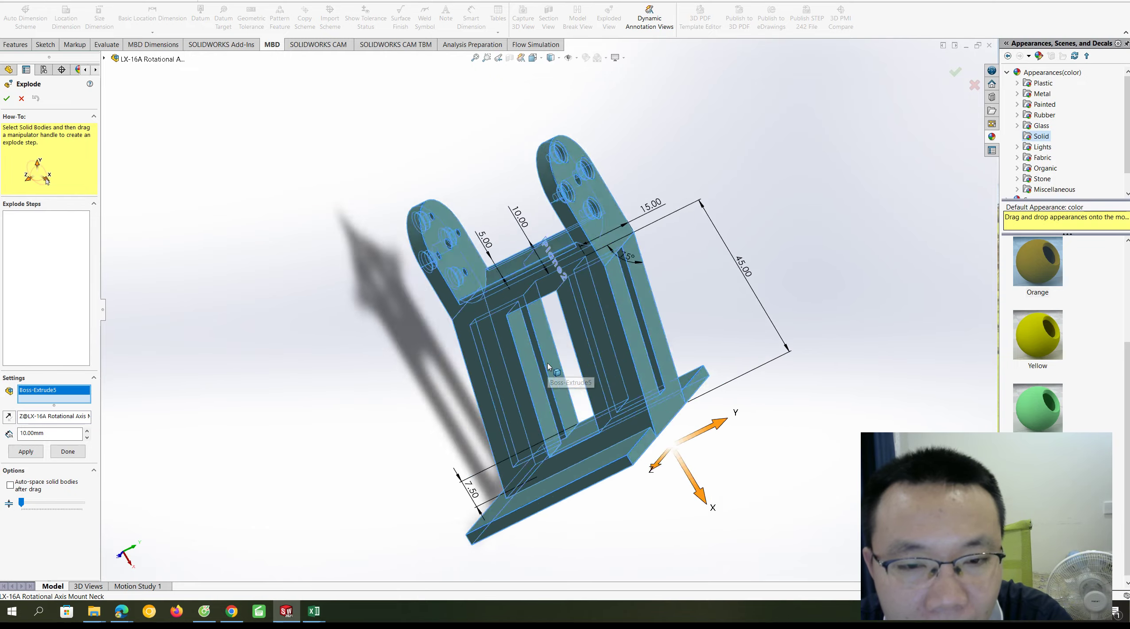
{"action": "key", "text": "Left"}
{"action": "key", "text": "Left"}
{"action": "key", "text": "Left"}
{"action": "key", "text": "Left"}
{"action": "key", "text": "Left"}
{"action": "key", "text": "Left"}
{"action": "key", "text": "Left"}
{"action": "key", "text": "Left"}
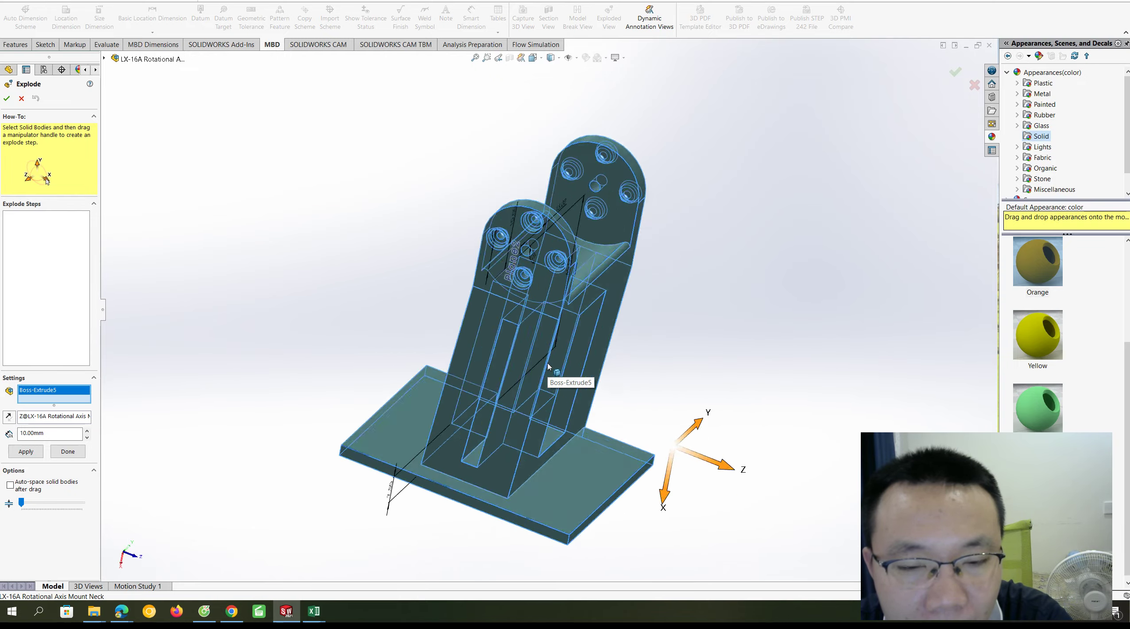
{"action": "key", "text": "Left"}
{"action": "key", "text": "Left"}
{"action": "key", "text": "Left"}
{"action": "key", "text": "Left"}
{"action": "key", "text": "Left"}
{"action": "key", "text": "Left"}
{"action": "key", "text": "Left"}
{"action": "key", "text": "Left"}
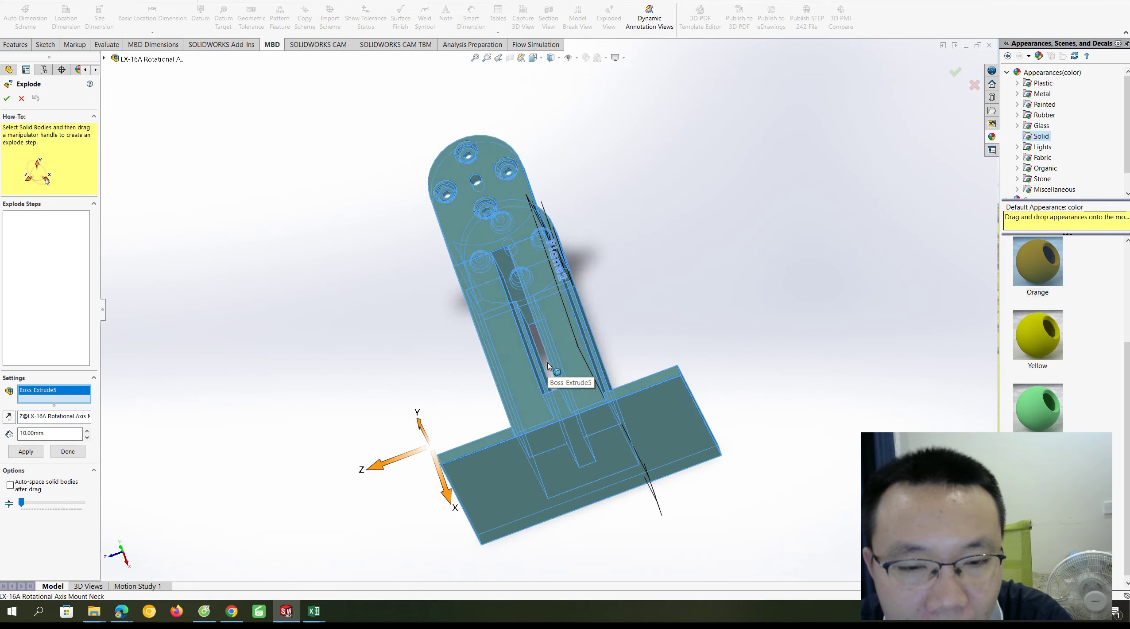
{"action": "key", "text": "Left"}
{"action": "key", "text": "Left"}
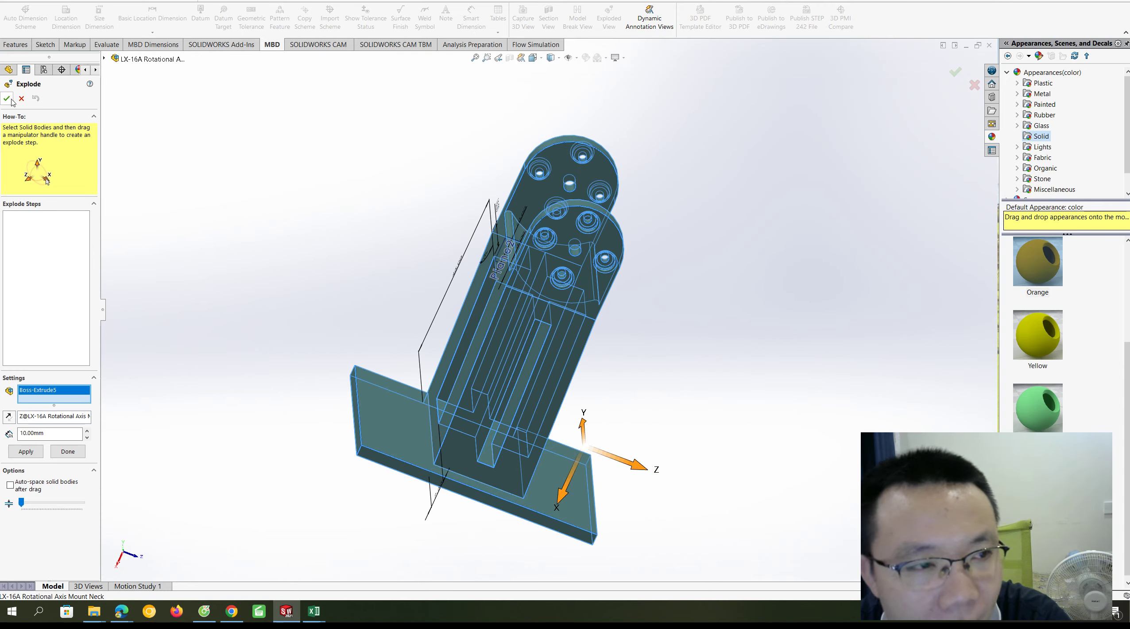
Close the explode tool, orbit the mount to its green face, and bring up the Evaluate tools
{"action": "key", "text": "Escape"}
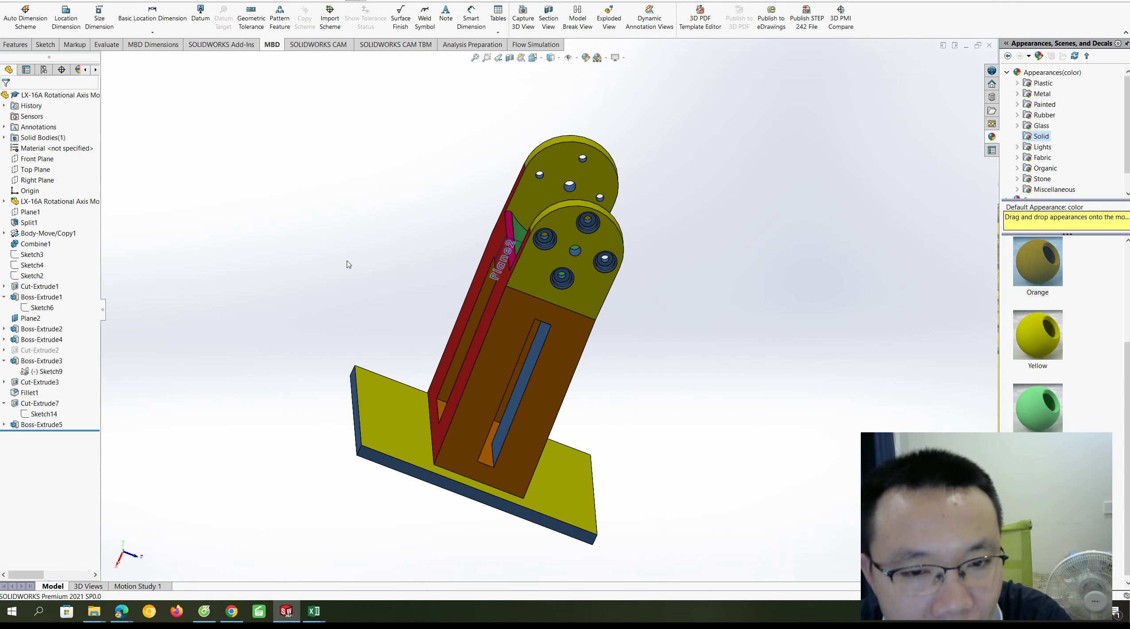
{"action": "mouse_move", "coordinate": [543, 331]}
{"action": "middle_mouse_down"}
{"action": "mouse_move", "coordinate": [624, 307]}
{"action": "mouse_move", "coordinate": [577, 307]}
{"action": "middle_mouse_up"}
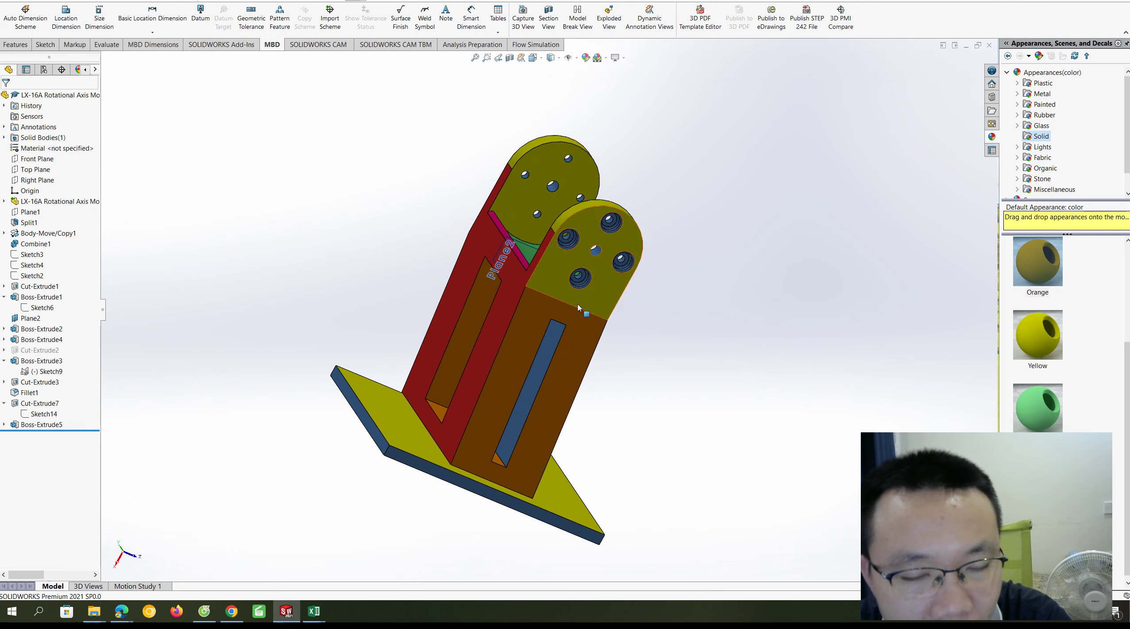
{"action": "mouse_move", "coordinate": [490, 290]}
{"action": "middle_mouse_down"}
{"action": "mouse_move", "coordinate": [571, 272]}
{"action": "mouse_move", "coordinate": [524, 288]}
{"action": "mouse_move", "coordinate": [520, 306]}
{"action": "mouse_move", "coordinate": [381, 177]}
{"action": "middle_mouse_up"}
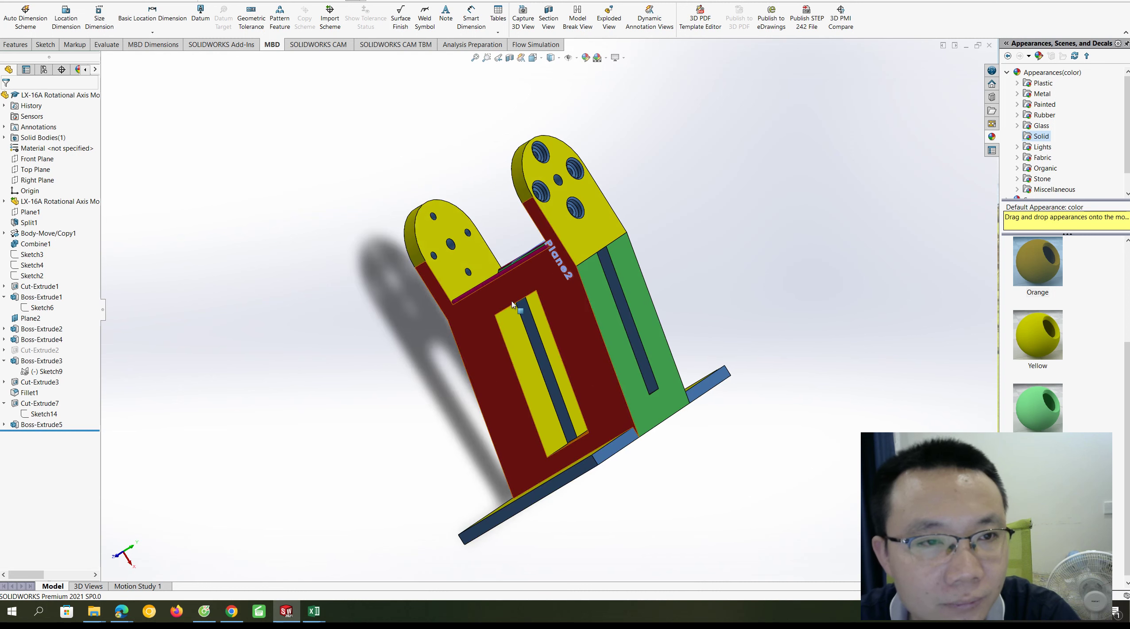
{"action": "left_click", "coordinate": [149, 45]}
{"action": "left_click", "coordinate": [111, 45]}
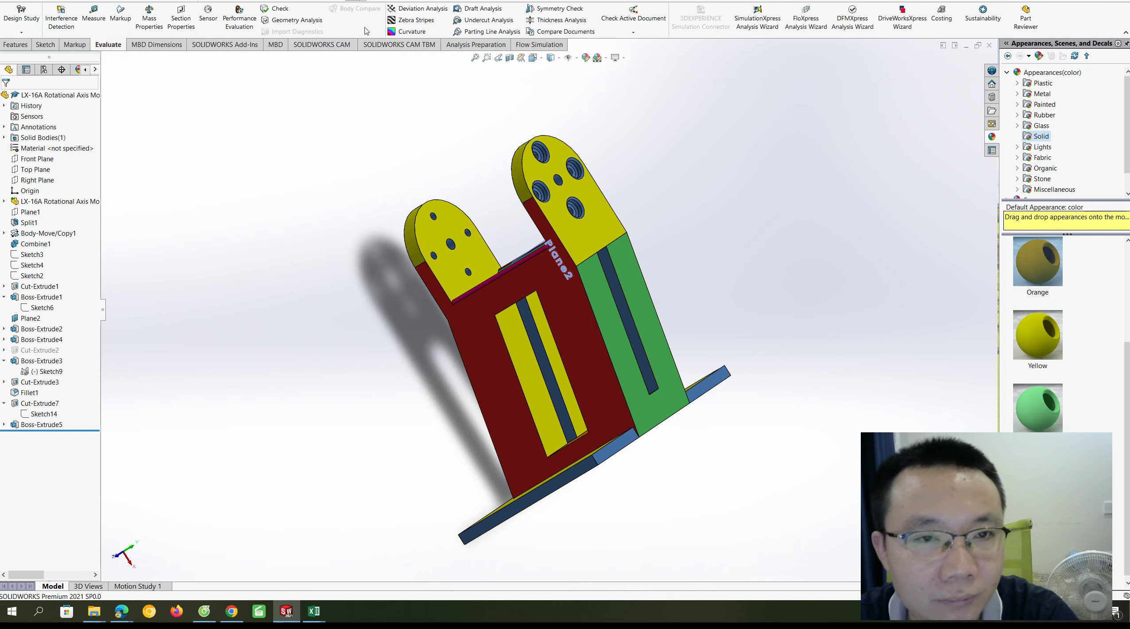
Toggle zebra stripes and curvature display on and off, leaving the normal face colours
{"action": "left_click", "coordinate": [406, 20]}
{"action": "middle_click_drag", "start_coordinate": [561, 299], "coordinate": [421, 96]}
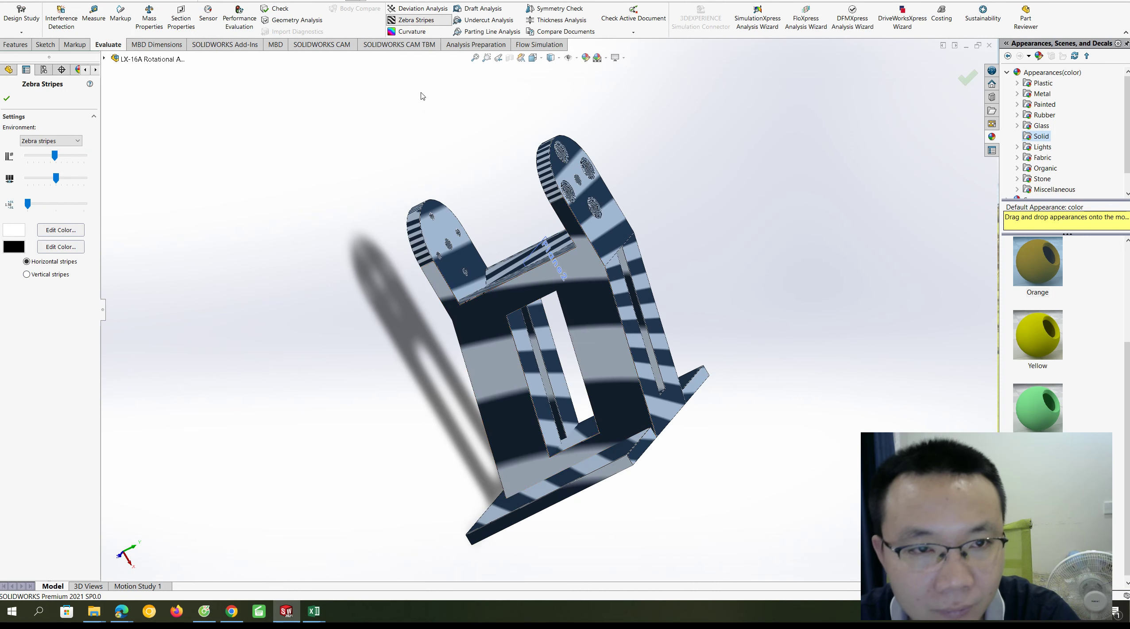
{"action": "left_click", "coordinate": [403, 31]}
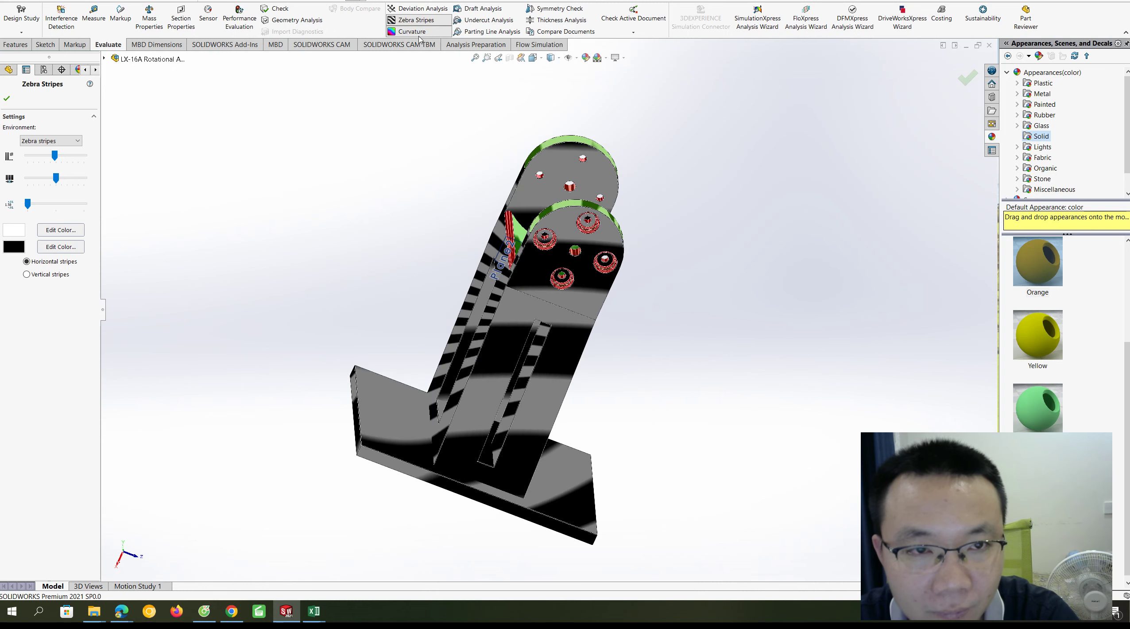
{"action": "left_click", "coordinate": [411, 21]}
{"action": "left_click", "coordinate": [397, 33]}
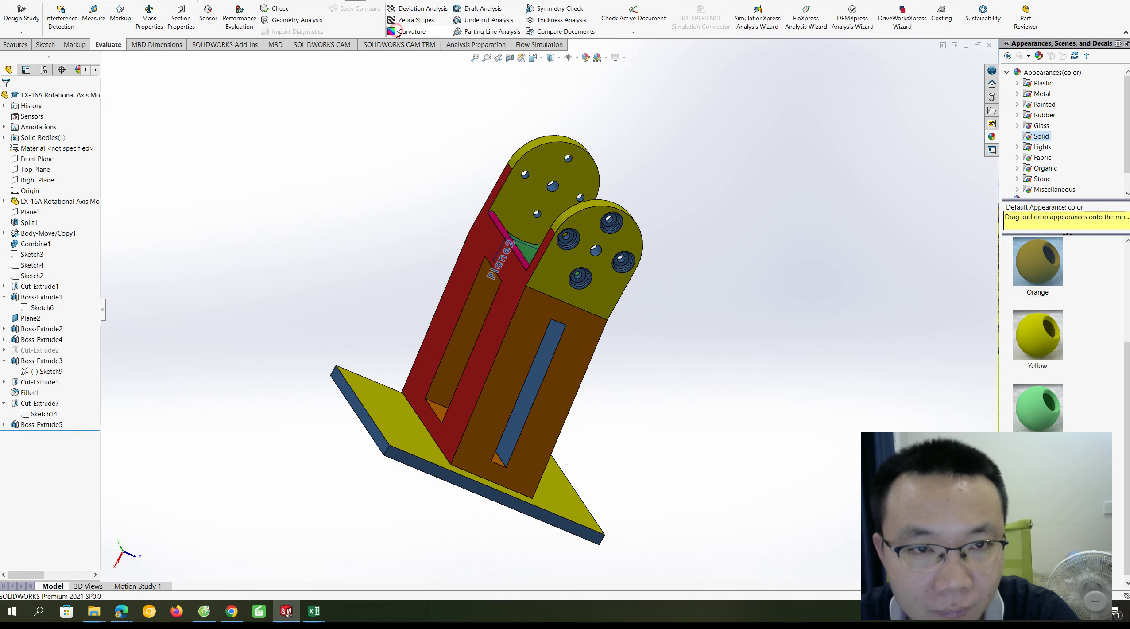
{"action": "left_click", "coordinate": [400, 26]}
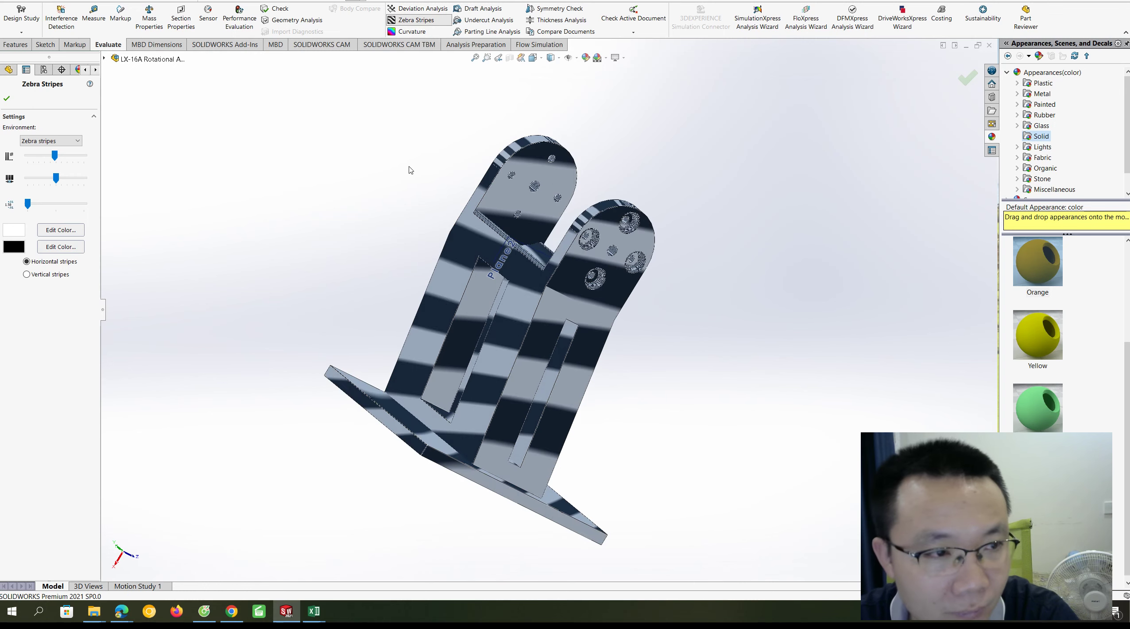
{"action": "key", "text": "Return"}
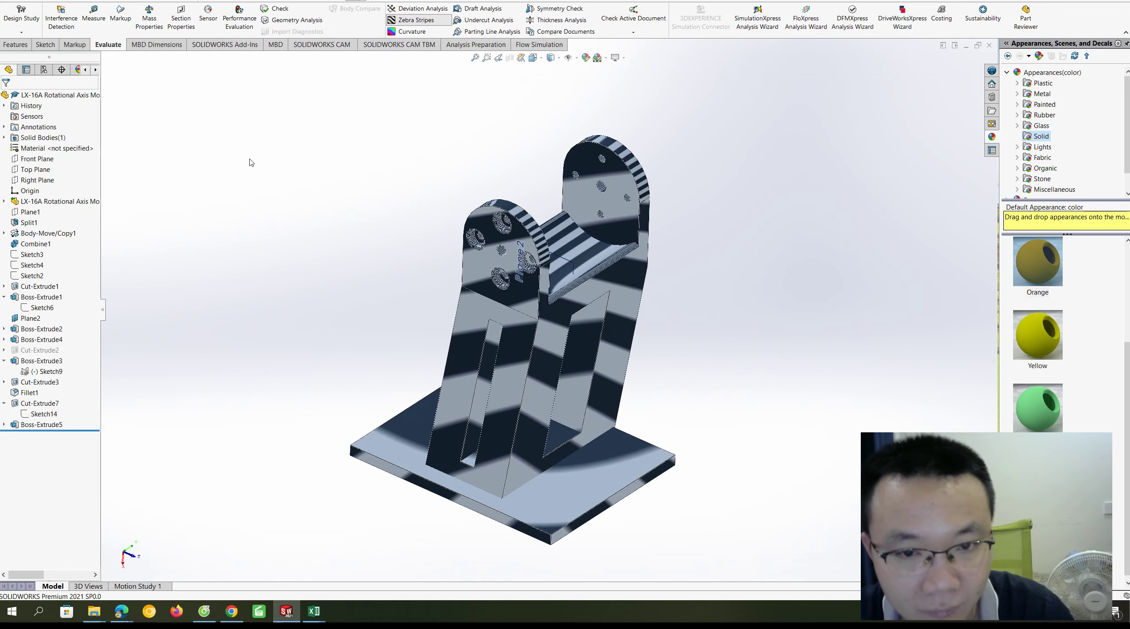
{"action": "left_click", "coordinate": [394, 21]}
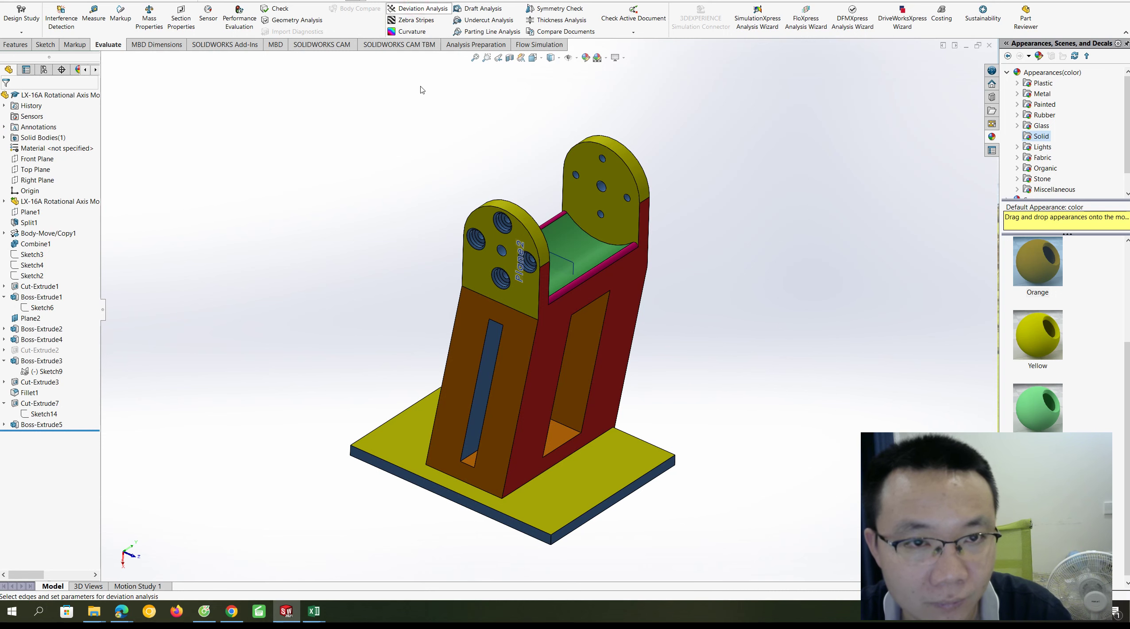
{"action": "mouse_move", "coordinate": [593, 276]}
{"action": "middle_mouse_down"}
{"action": "mouse_move", "coordinate": [560, 281]}
{"action": "mouse_move", "coordinate": [728, 253]}
{"action": "mouse_move", "coordinate": [310, 232]}
{"action": "mouse_move", "coordinate": [16, 92]}
{"action": "middle_mouse_up"}
Close the deviation analysis and show Boss-Extrude5's sketch dimensions, viewing the mount from below and face-on
{"action": "left_click", "coordinate": [21, 98]}
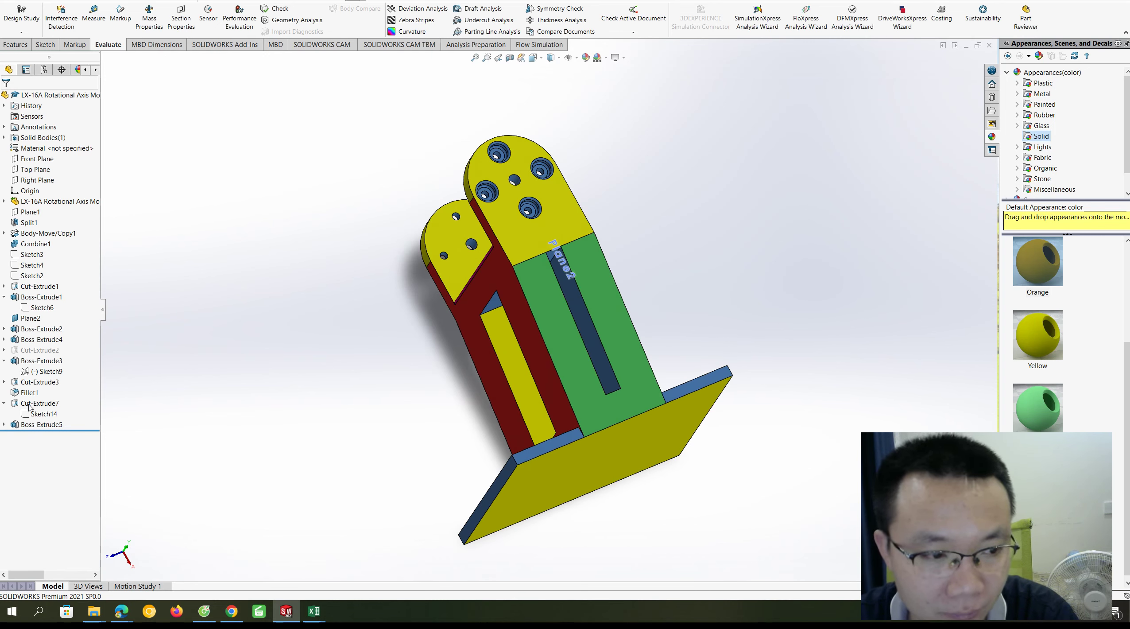
{"action": "left_click", "coordinate": [27, 425]}
{"action": "mouse_move", "coordinate": [347, 391]}
{"action": "middle_mouse_down"}
{"action": "mouse_move", "coordinate": [661, 379]}
{"action": "mouse_move", "coordinate": [629, 363]}
{"action": "mouse_move", "coordinate": [595, 311]}
{"action": "mouse_move", "coordinate": [560, 369]}
{"action": "mouse_move", "coordinate": [580, 376]}
{"action": "mouse_move", "coordinate": [623, 274]}
{"action": "mouse_move", "coordinate": [588, 309]}
{"action": "mouse_move", "coordinate": [535, 333]}
{"action": "mouse_move", "coordinate": [544, 338]}
{"action": "mouse_move", "coordinate": [568, 315]}
{"action": "mouse_move", "coordinate": [528, 302]}
{"action": "mouse_move", "coordinate": [576, 347]}
{"action": "mouse_move", "coordinate": [566, 331]}
{"action": "mouse_move", "coordinate": [537, 371]}
{"action": "mouse_move", "coordinate": [558, 253]}
{"action": "middle_mouse_up"}
{"action": "key", "text": "ctrl+8"}
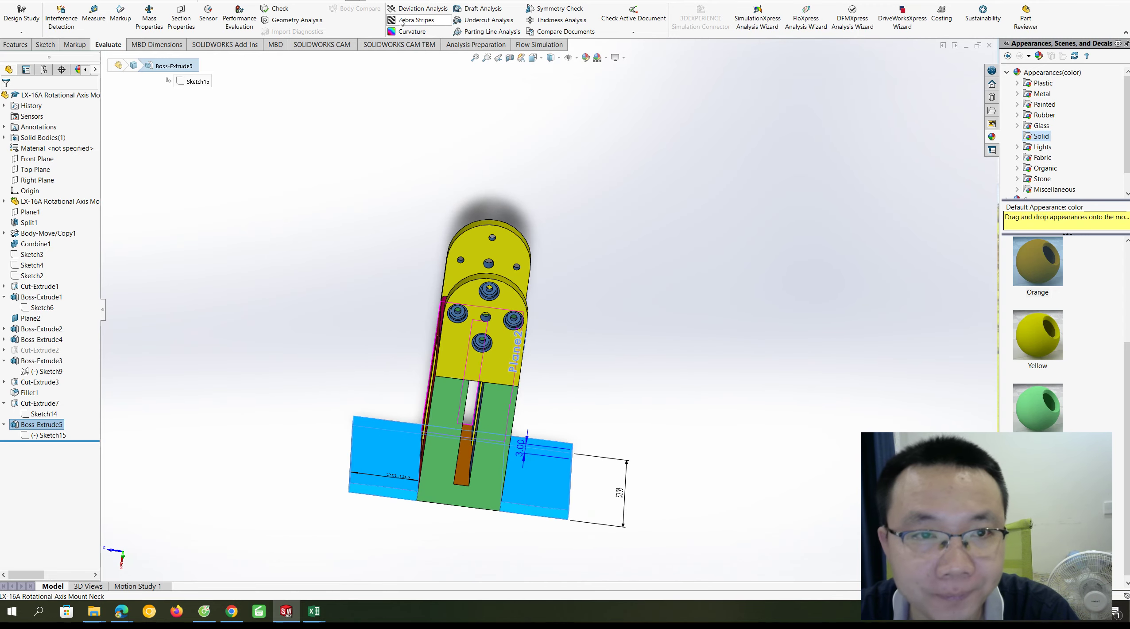
{"action": "middle_click_drag", "start_coordinate": [227, 338], "coordinate": [441, 309]}
Open the T11 countersink tool's parameters from the CAM tool crib and scroll through them
{"action": "left_click", "coordinate": [97, 70]}
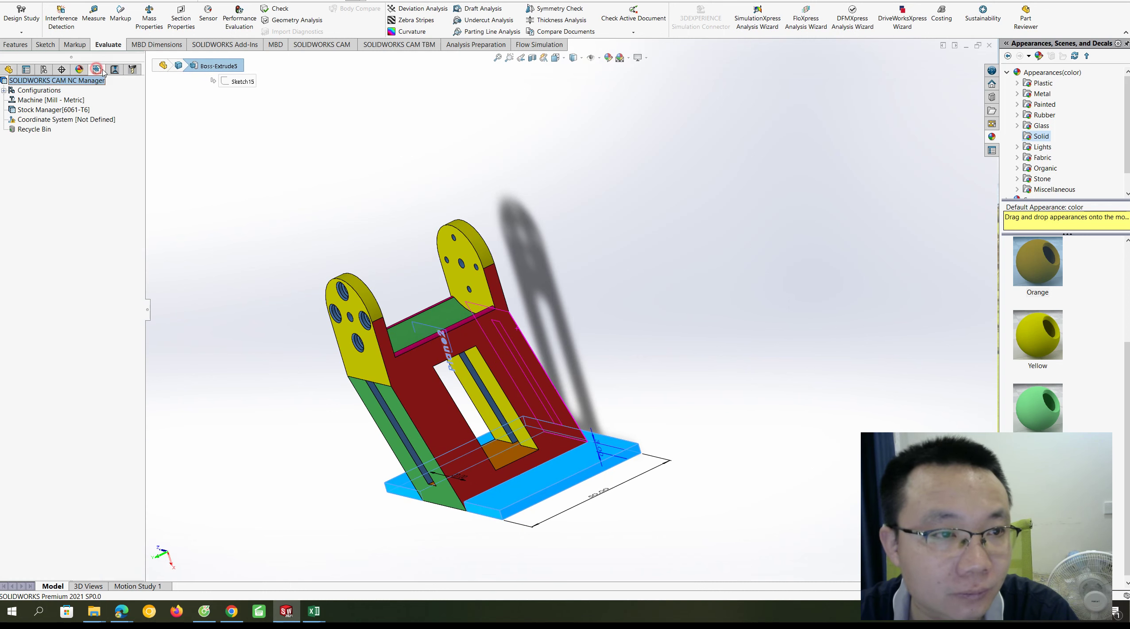
{"action": "left_click", "coordinate": [132, 70]}
{"action": "left_click", "coordinate": [93, 207]}
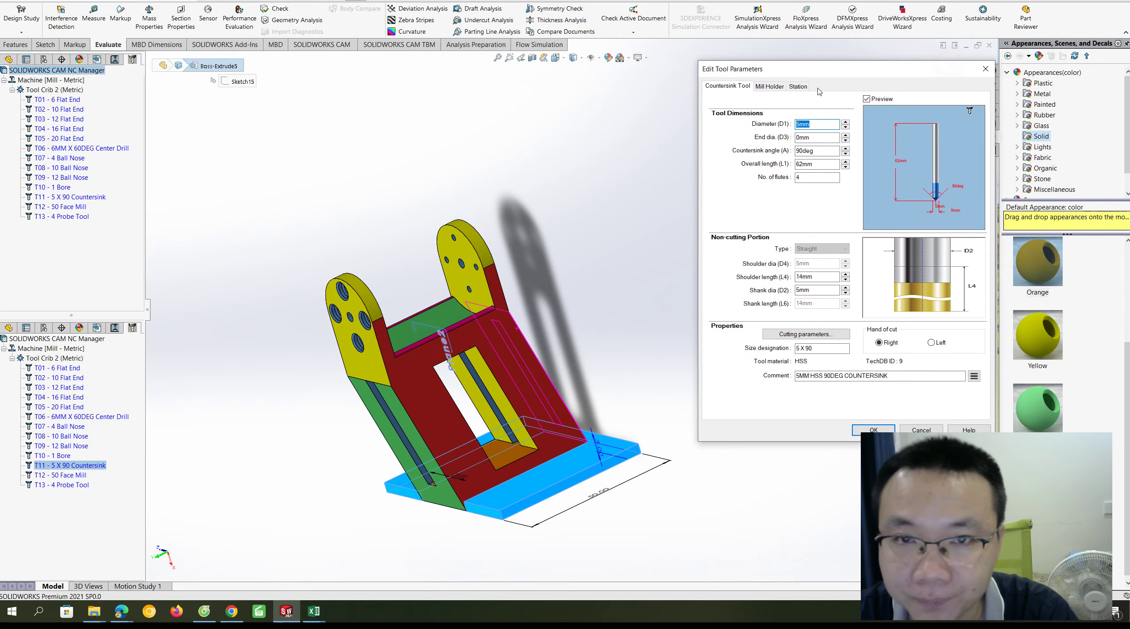
{"action": "scroll", "coordinate": [509, 412], "scroll_direction": "down", "scroll_amount": 1}
{"action": "scroll", "coordinate": [506, 433], "scroll_direction": "down", "scroll_amount": 1}
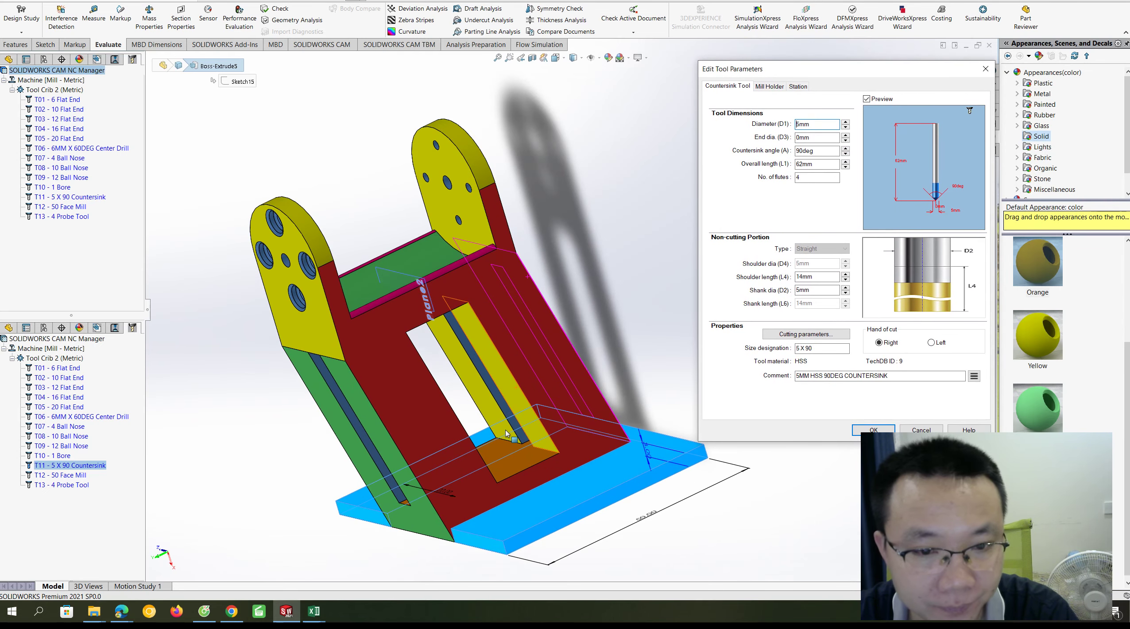
Return to the feature history and display Boss-Extrude3's sketch dimensions on the model
{"action": "left_click", "coordinate": [591, 285]}
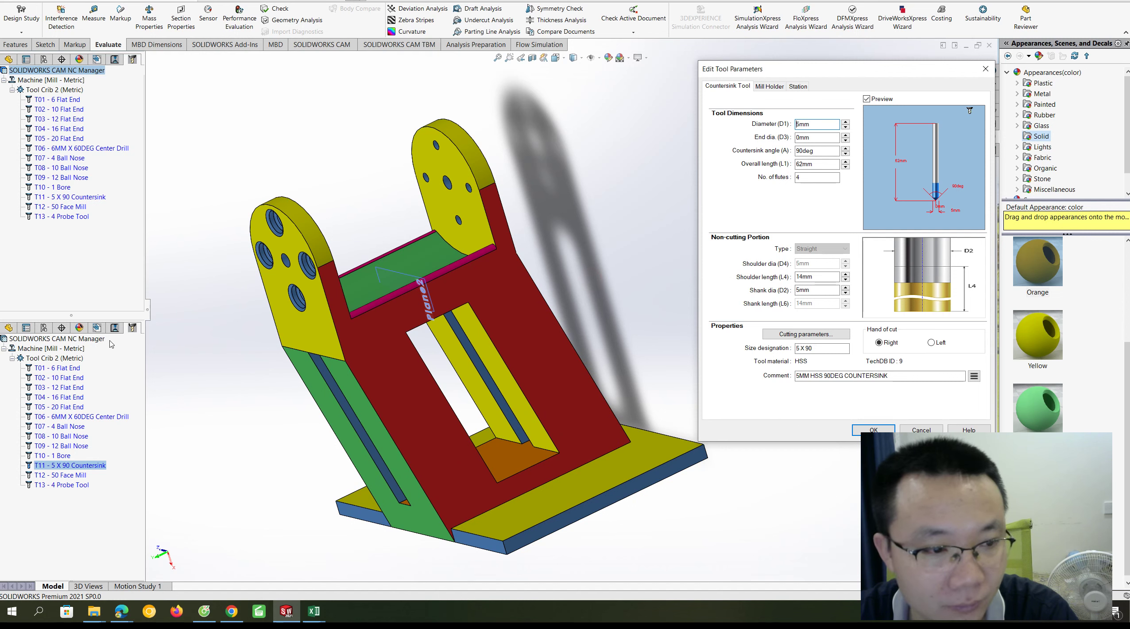
{"action": "left_click", "coordinate": [6, 58]}
{"action": "left_click", "coordinate": [31, 159]}
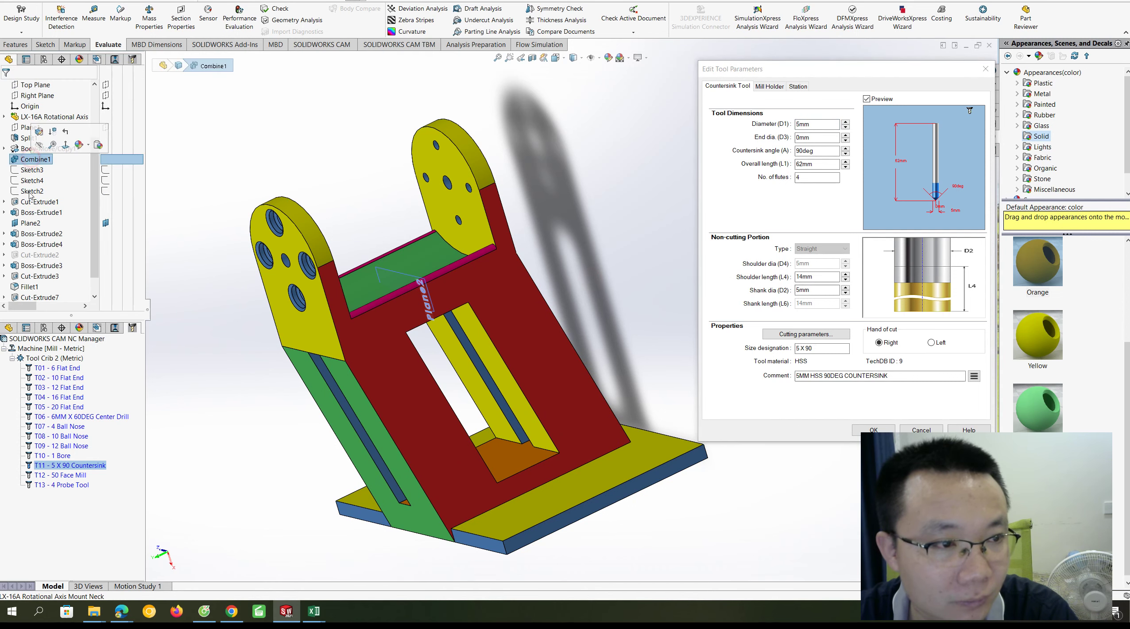
{"action": "left_click", "coordinate": [38, 266]}
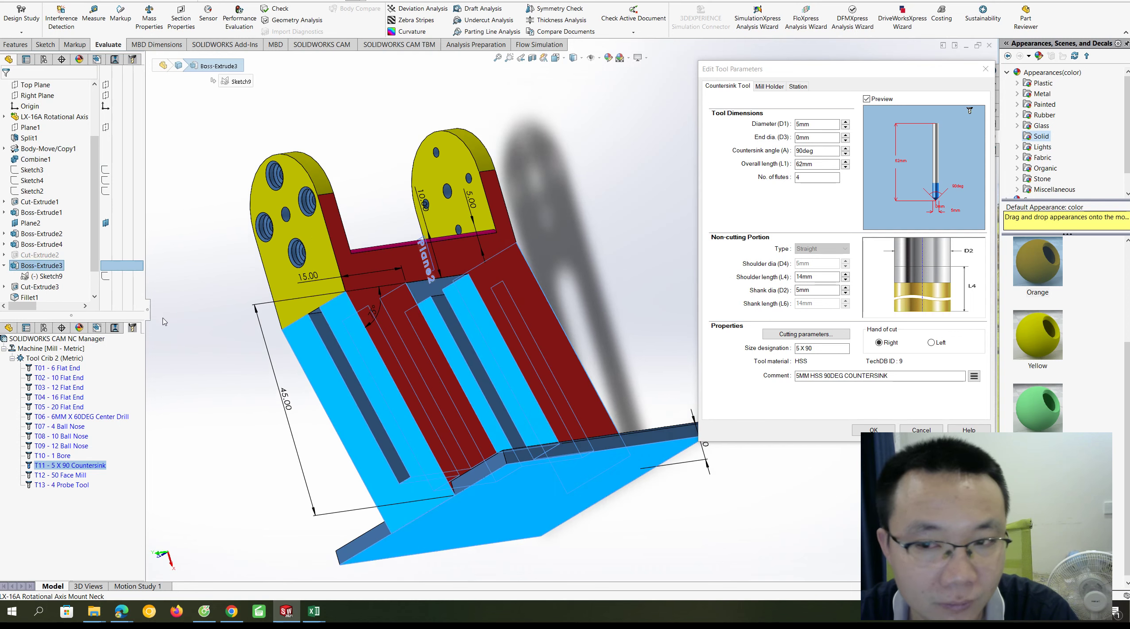
{"action": "mouse_move", "coordinate": [265, 443]}
{"action": "middle_mouse_down"}
{"action": "mouse_move", "coordinate": [164, 323]}
{"action": "mouse_move", "coordinate": [470, 390]}
{"action": "middle_mouse_up"}
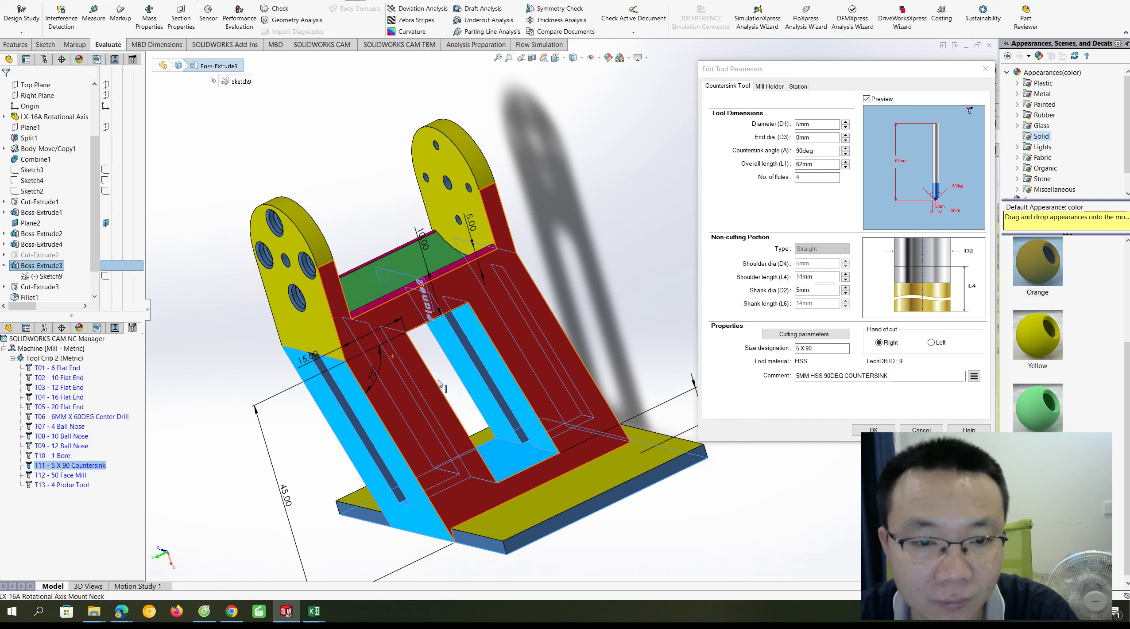
Rotate the part with arrow keys to review Boss-Extrude3's dimensions from all sides
{"action": "key", "text": "Up"}
{"action": "key", "text": "Up"}
{"action": "key", "text": "Up"}
{"action": "key", "text": "Up"}
{"action": "key", "text": "Up"}
{"action": "key", "text": "Up"}
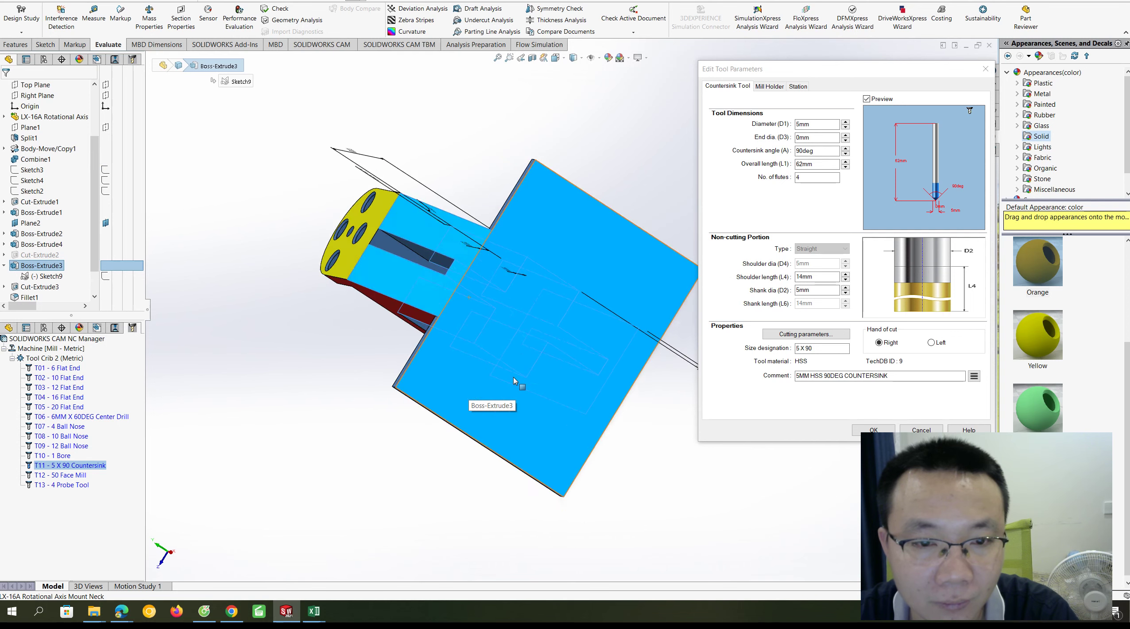
{"action": "key", "text": "Up"}
{"action": "key", "text": "Up"}
{"action": "key", "text": "Up"}
{"action": "key", "text": "Up"}
{"action": "key", "text": "Up"}
{"action": "key", "text": "Up"}
{"action": "key", "text": "Up"}
{"action": "key", "text": "Up"}
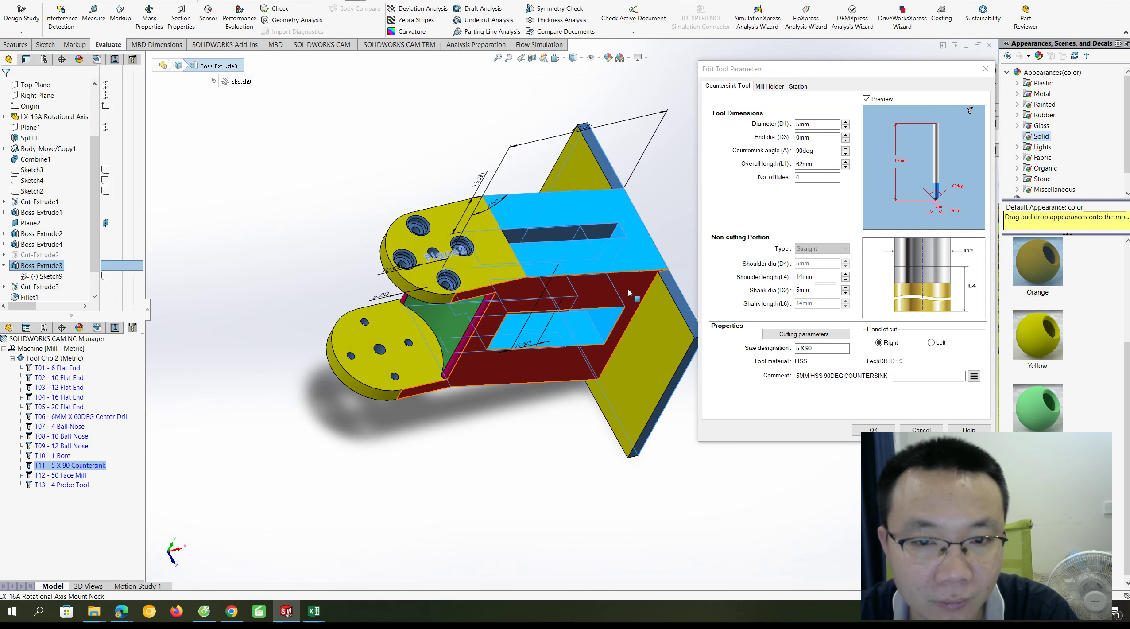
{"action": "key", "text": "Up"}
{"action": "key", "text": "Up"}
{"action": "key", "text": "Up"}
{"action": "key", "text": "Up"}
{"action": "key", "text": "Up"}
{"action": "key", "text": "Up"}
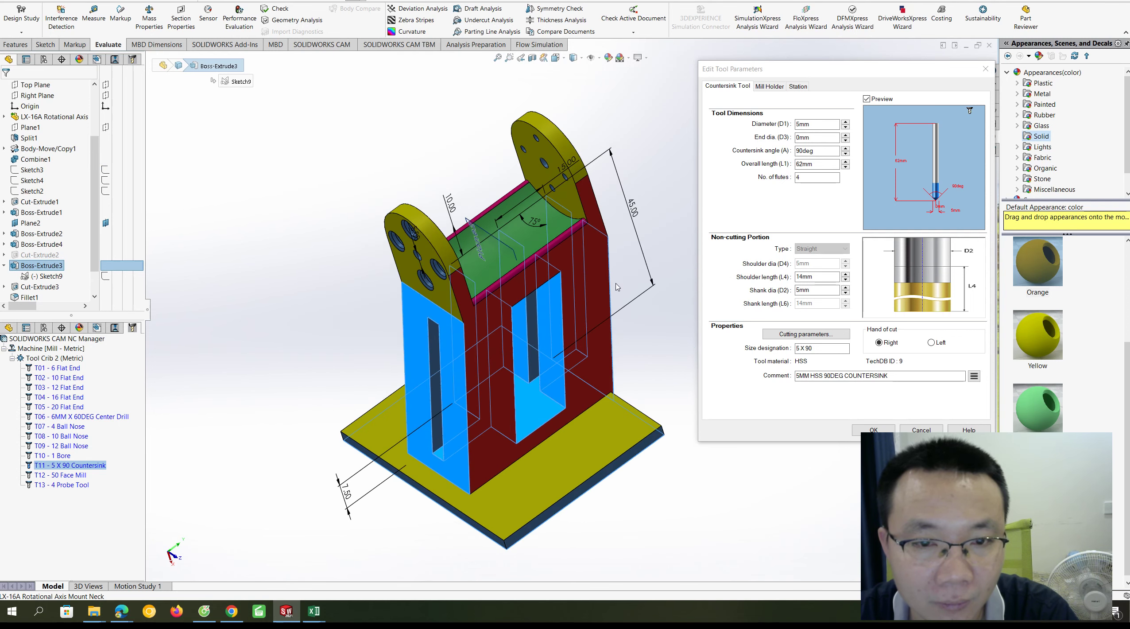
{"action": "key", "text": "Up"}
{"action": "key", "text": "Left"}
{"action": "key", "text": "Left"}
{"action": "key", "text": "Left"}
{"action": "key", "text": "Left"}
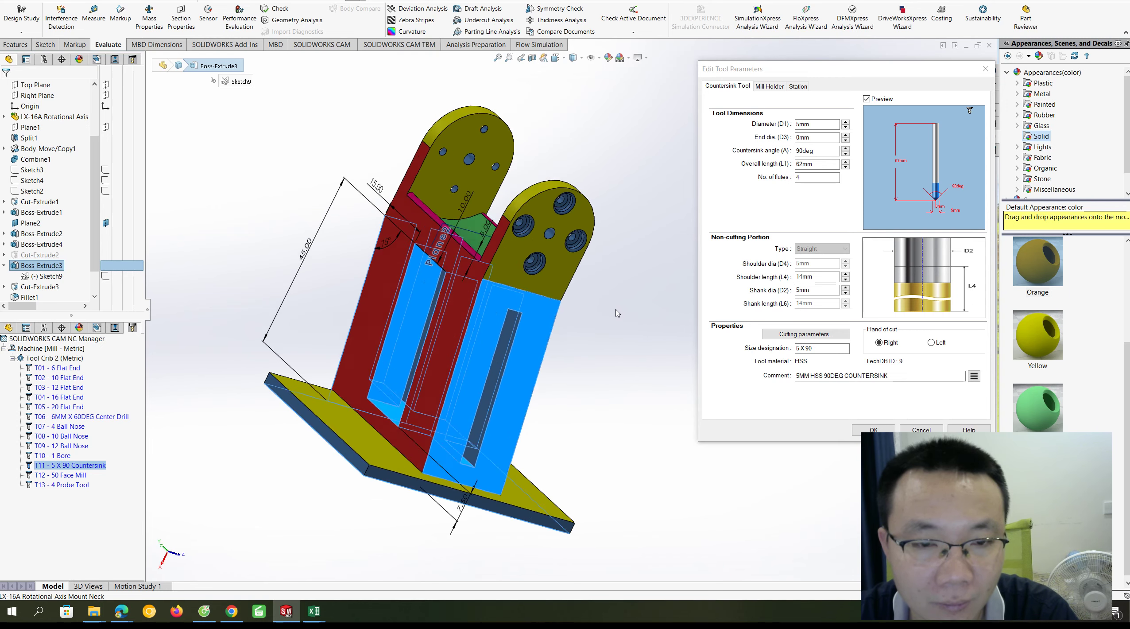
{"action": "key", "text": "Left"}
{"action": "key", "text": "Left"}
{"action": "key", "text": "Left"}
{"action": "key", "text": "Left"}
{"action": "key", "text": "Left"}
{"action": "key", "text": "Left"}
{"action": "key", "text": "Left"}
{"action": "key", "text": "Left"}
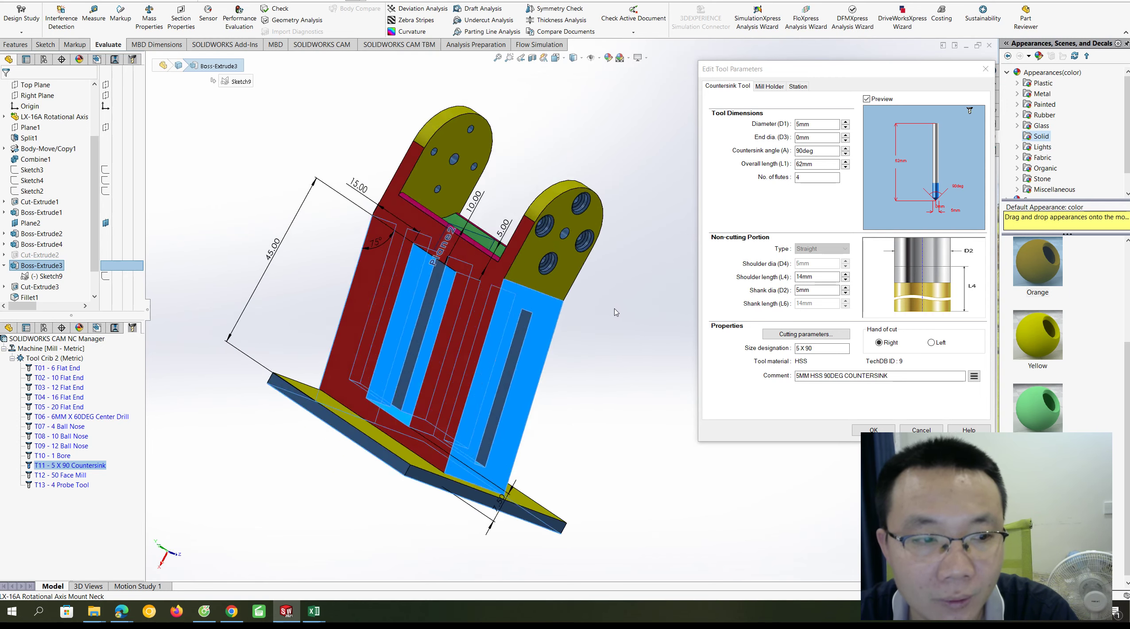
{"action": "key", "text": "Left"}
{"action": "key", "text": "Left"}
{"action": "key", "text": "Left"}
{"action": "key", "text": "Left"}
{"action": "key", "text": "Left"}
{"action": "key", "text": "Left"}
{"action": "key", "text": "Left"}
{"action": "key", "text": "Left"}
{"action": "key", "text": "Left"}
{"action": "key", "text": "Left"}
{"action": "key", "text": "Left"}
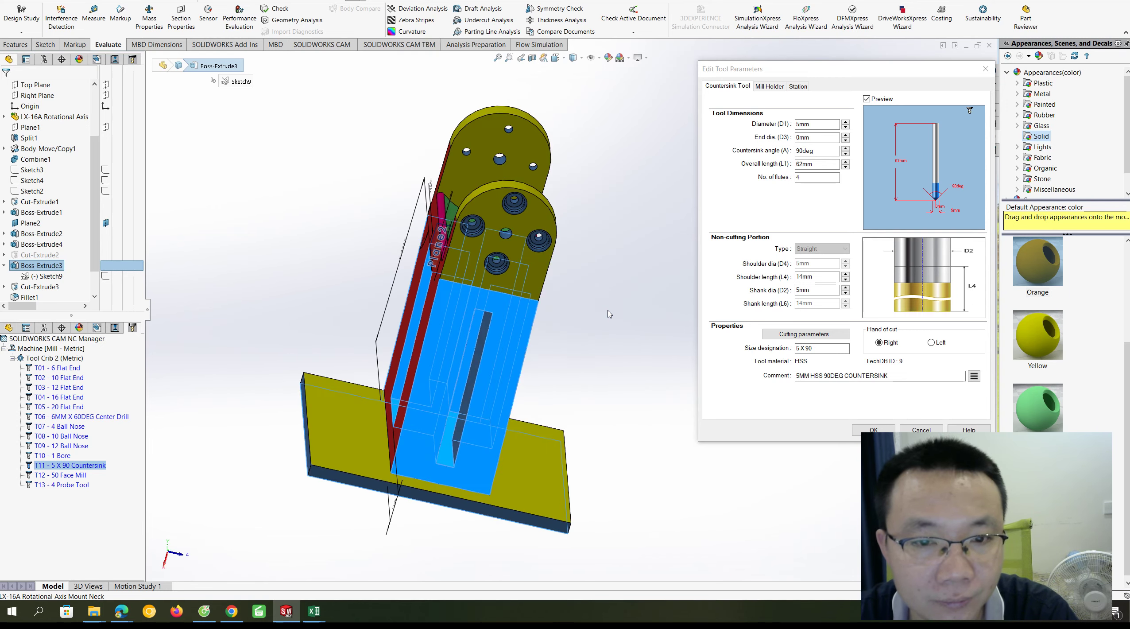
{"action": "key", "text": "Left"}
{"action": "key", "text": "Left"}
{"action": "key", "text": "Left"}
{"action": "key", "text": "Left"}
{"action": "key", "text": "Left"}
{"action": "key", "text": "Left"}
{"action": "key", "text": "Left"}
{"action": "key", "text": "Left"}
{"action": "key", "text": "Left"}
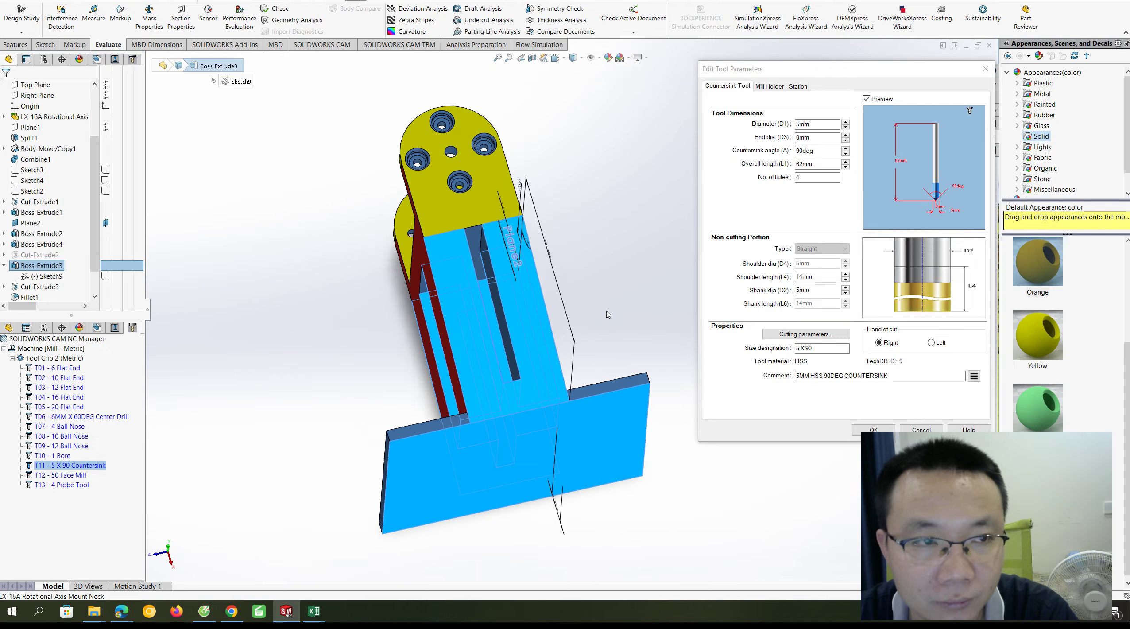
{"action": "key", "text": "Left"}
{"action": "key", "text": "Left"}
{"action": "key", "text": "Left"}
{"action": "key", "text": "Left"}
{"action": "key", "text": "Left"}
{"action": "key", "text": "Left"}
{"action": "key", "text": "Left"}
{"action": "key", "text": "Left"}
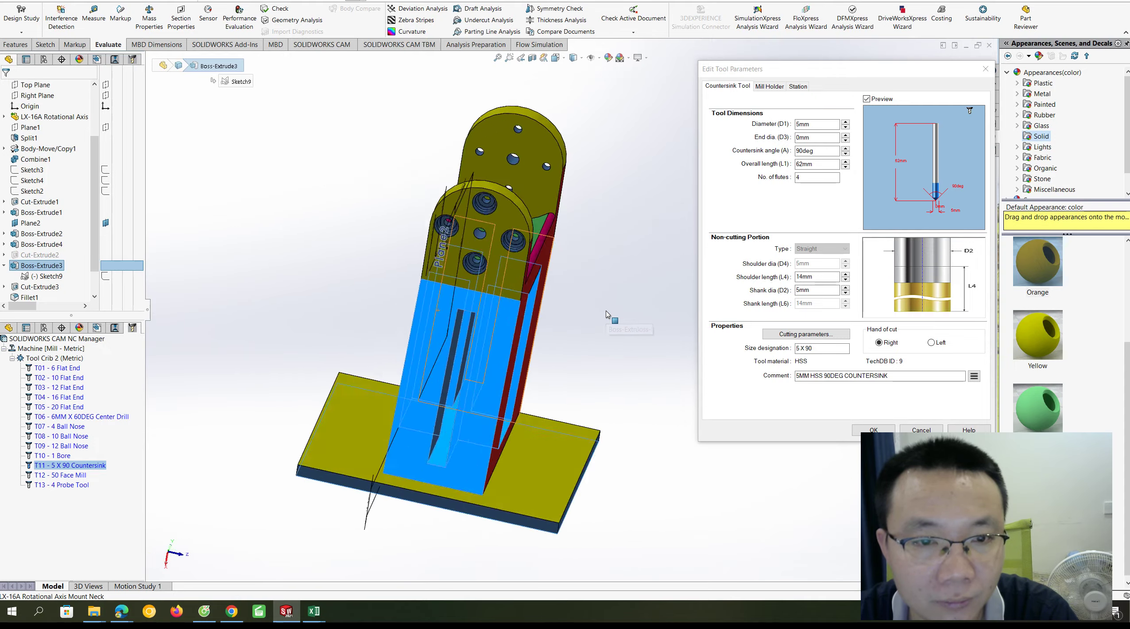
{"action": "key", "text": "Left"}
{"action": "key", "text": "Left"}
{"action": "key", "text": "Left"}
{"action": "key", "text": "Left"}
{"action": "key", "text": "Left"}
{"action": "key", "text": "Left"}
{"action": "key", "text": "Left"}
{"action": "key", "text": "Left"}
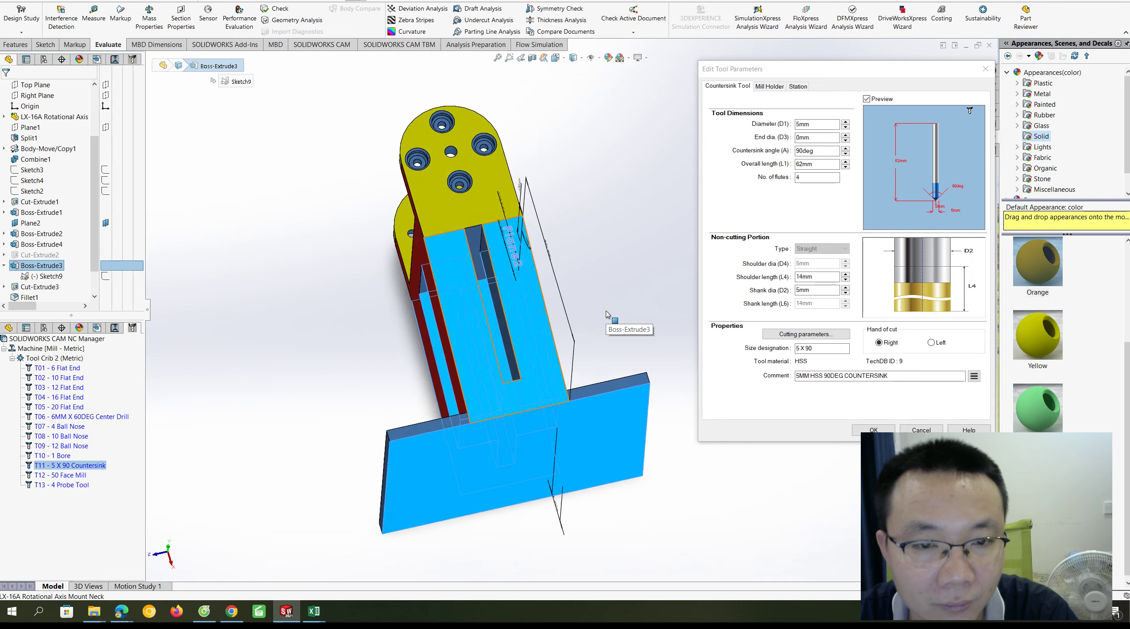
{"action": "key", "text": "Left"}
{"action": "key", "text": "Left"}
{"action": "key", "text": "Left"}
{"action": "key", "text": "Left"}
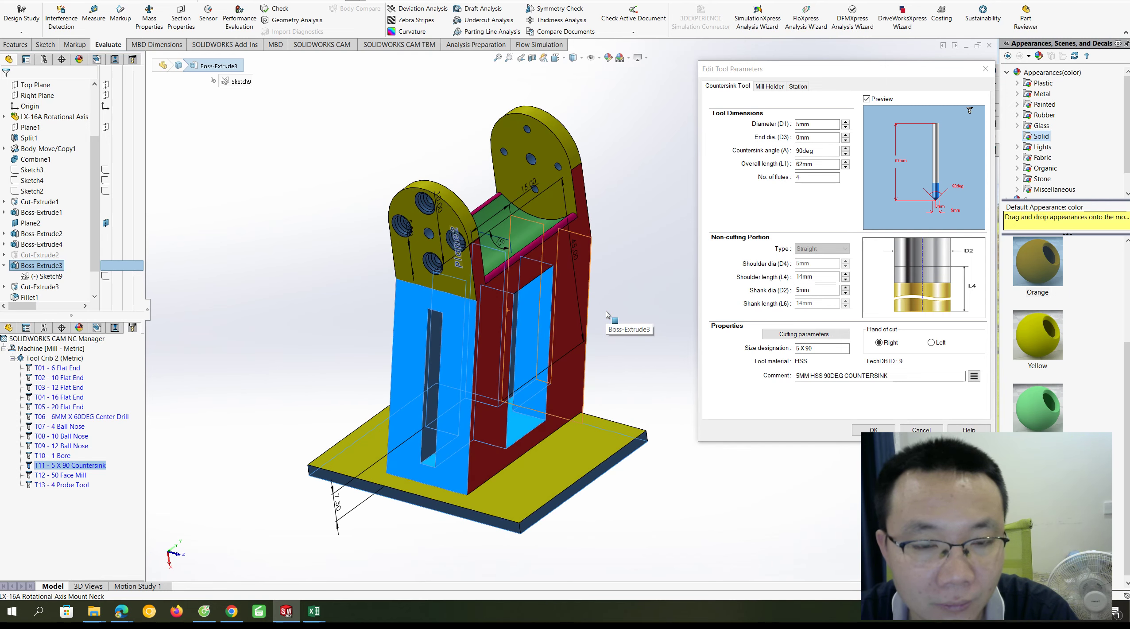
{"action": "key", "text": "Left"}
{"action": "key", "text": "Left"}
{"action": "key", "text": "Left"}
{"action": "key", "text": "Left"}
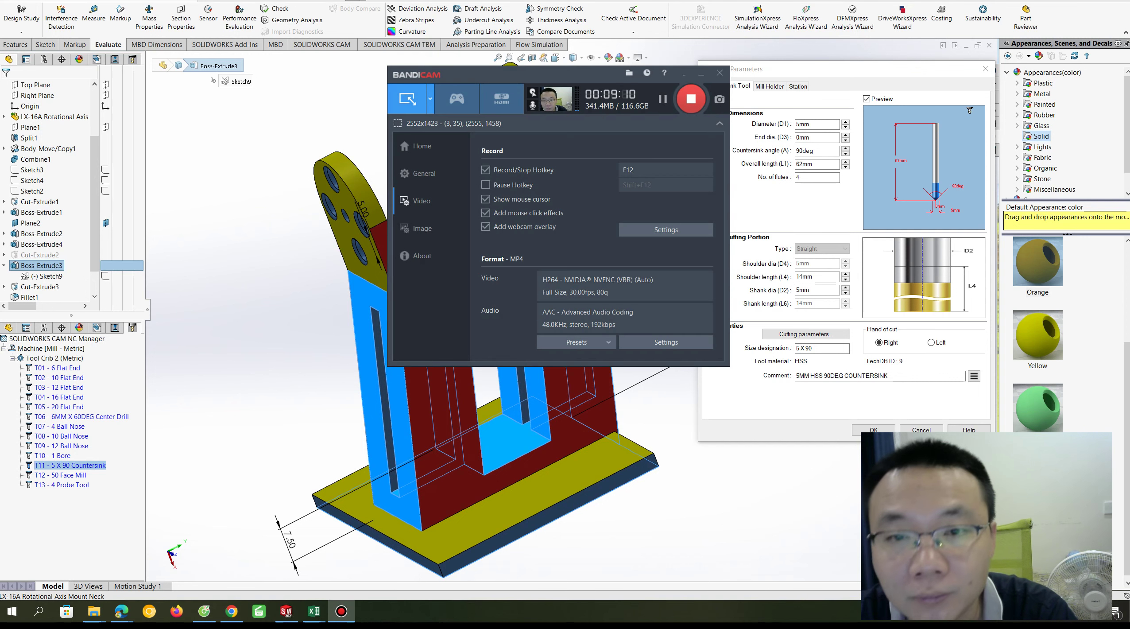
Close the T11 5 X 90 countersink tool's parameter editor
{"action": "left_click", "coordinate": [685, 76]}
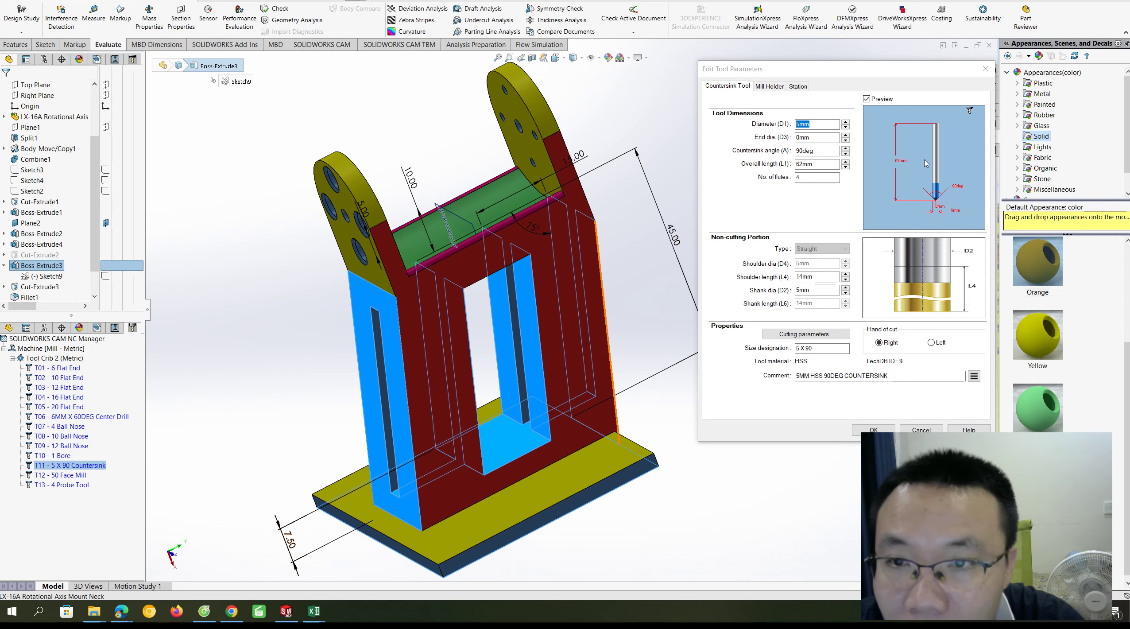
{"action": "left_click", "coordinate": [982, 83]}
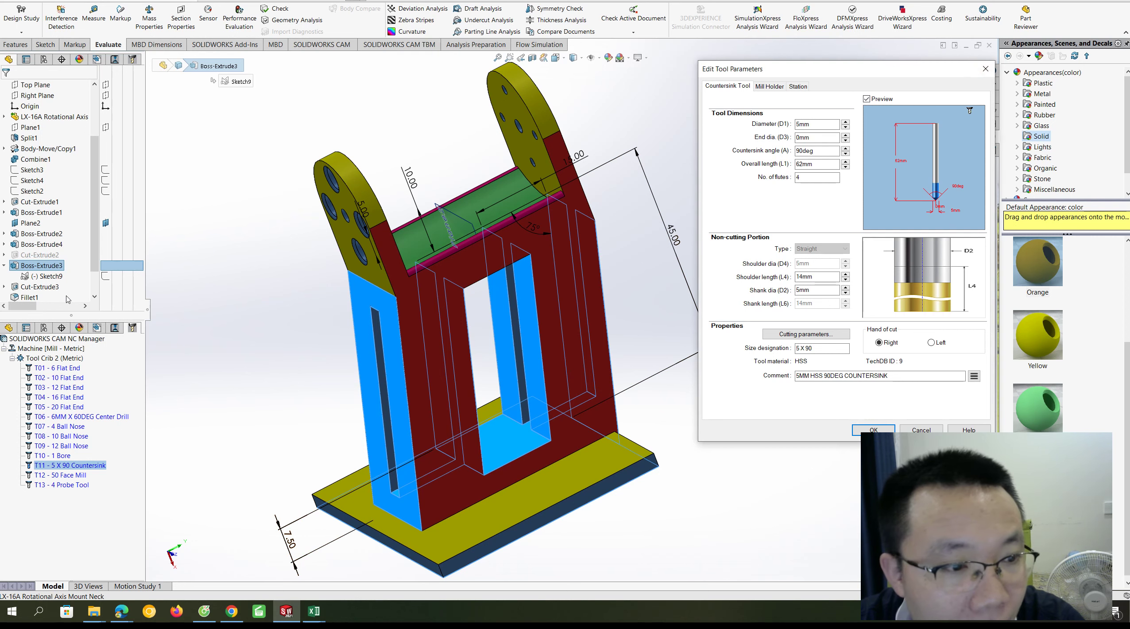
{"action": "left_click", "coordinate": [983, 71]}
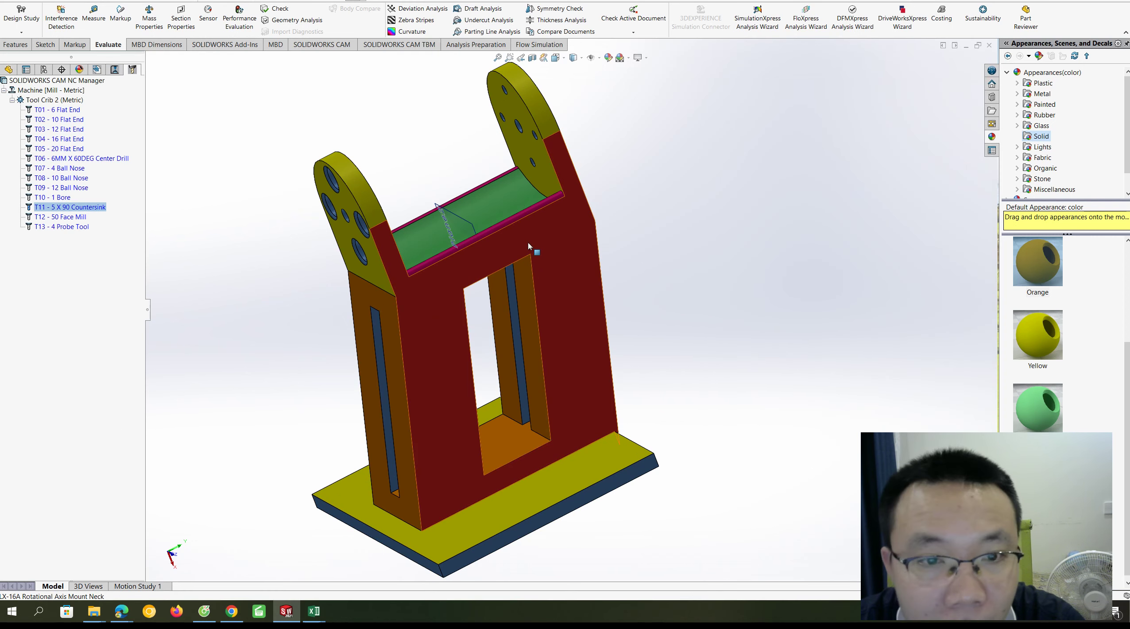
Start a new 3-axis Area Clearance operation from the CAM machining commands
{"action": "left_click", "coordinate": [530, 47]}
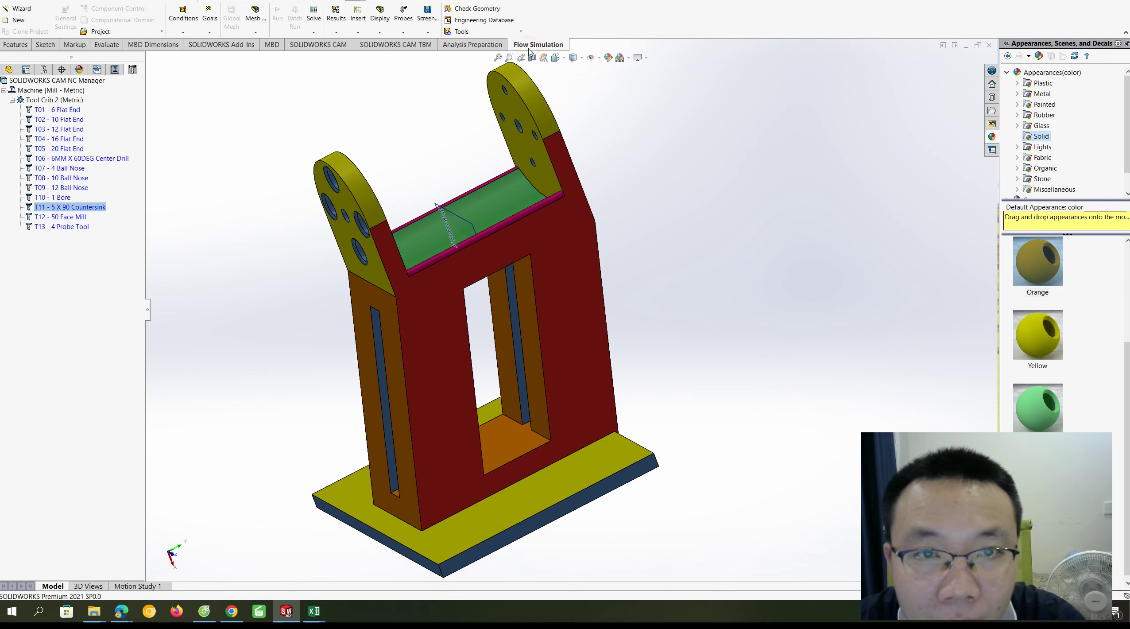
{"action": "left_click", "coordinate": [495, 46]}
{"action": "left_click", "coordinate": [349, 46]}
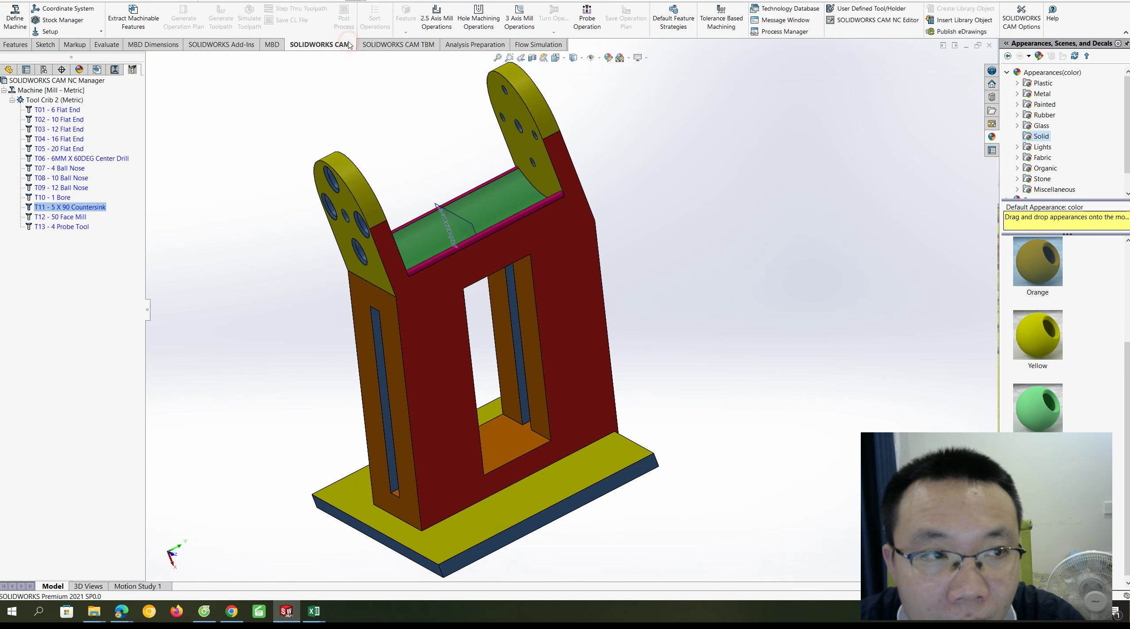
{"action": "left_click", "coordinate": [518, 21]}
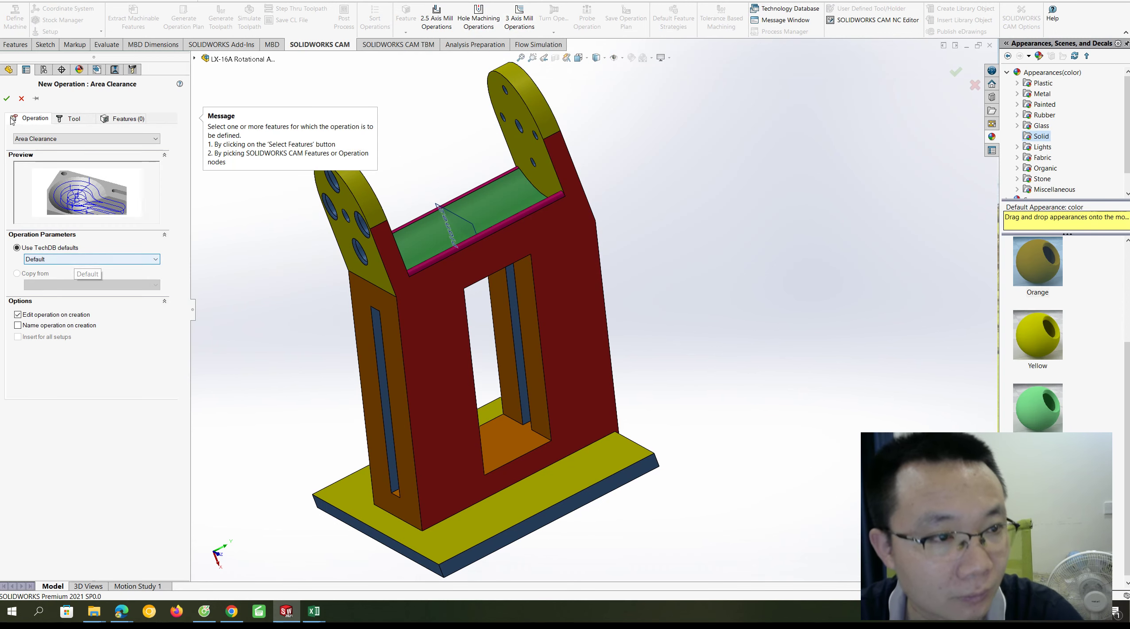
Browse the toolcrib for the operation, trying T07 - 4 Ball Nose and T05 - 20 Flat End
{"action": "left_click", "coordinate": [70, 119]}
{"action": "key", "text": "Down"}
{"action": "key", "text": "Down"}
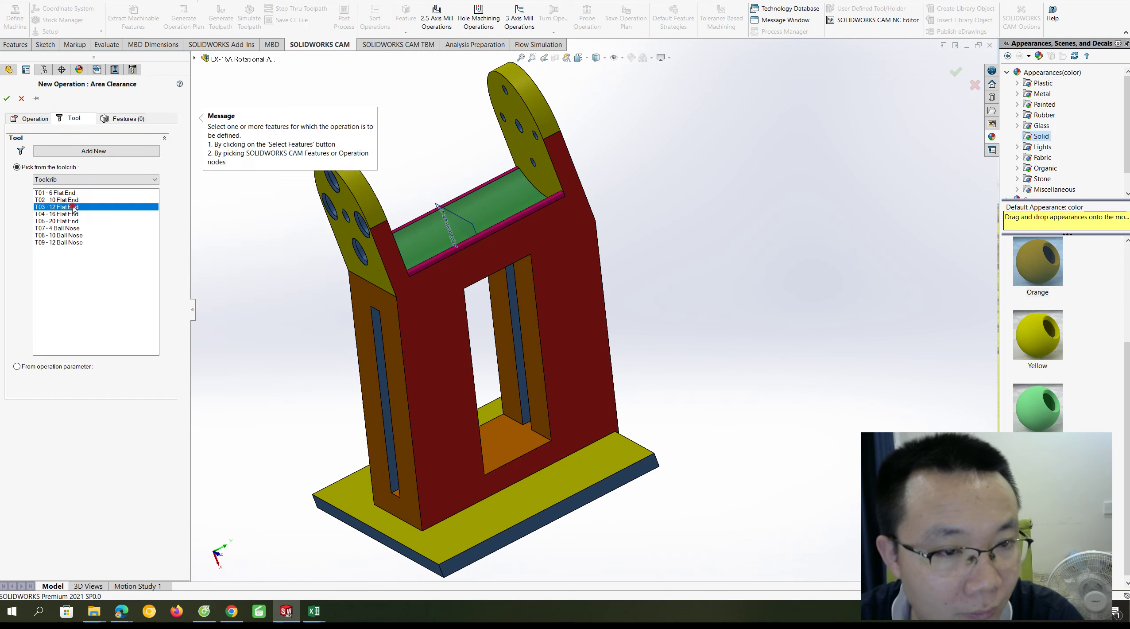
{"action": "key", "text": "Down"}
{"action": "key", "text": "Down"}
{"action": "key", "text": "Down"}
{"action": "key", "text": "Down"}
{"action": "key", "text": "Down"}
{"action": "left_click", "coordinate": [62, 196]}
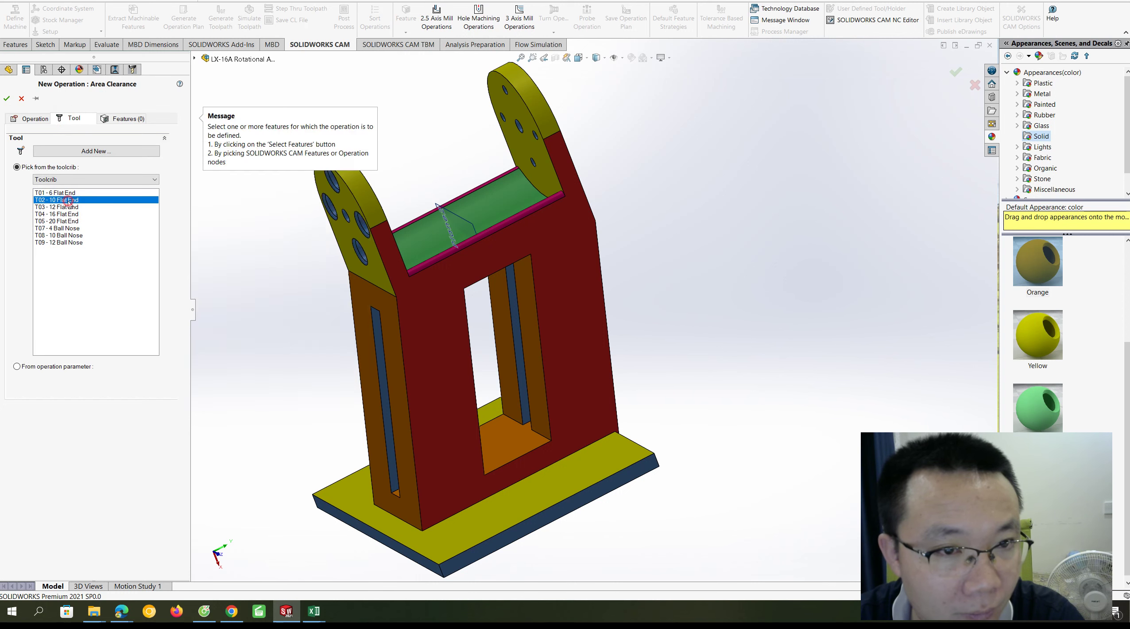
{"action": "key", "text": "Down"}
{"action": "key", "text": "Down"}
{"action": "key", "text": "Down"}
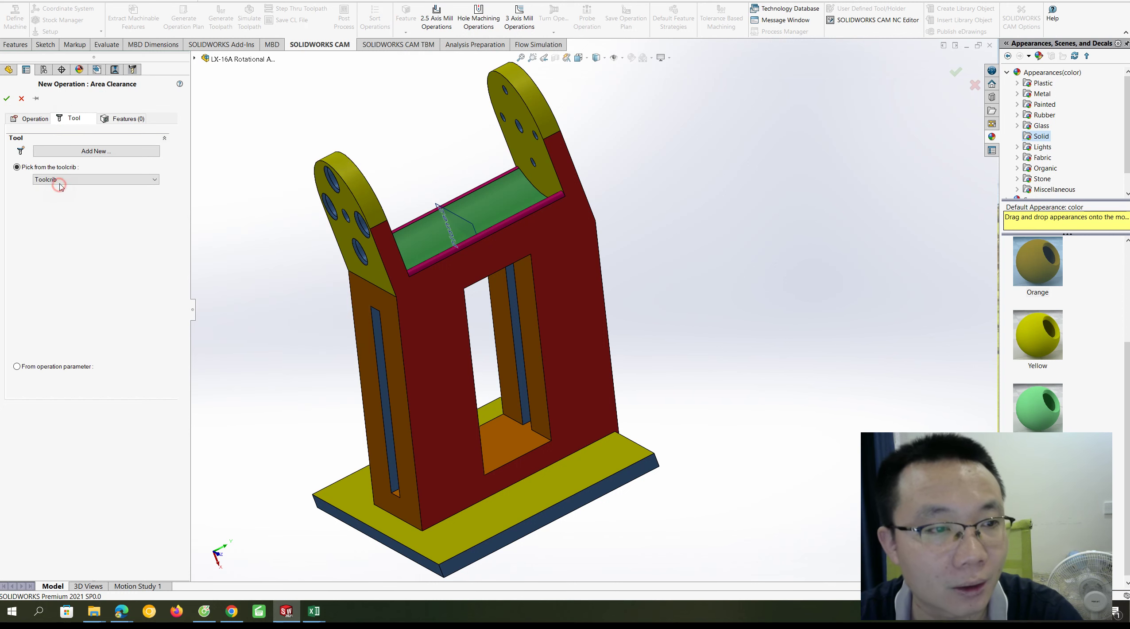
{"action": "left_click", "coordinate": [61, 221]}
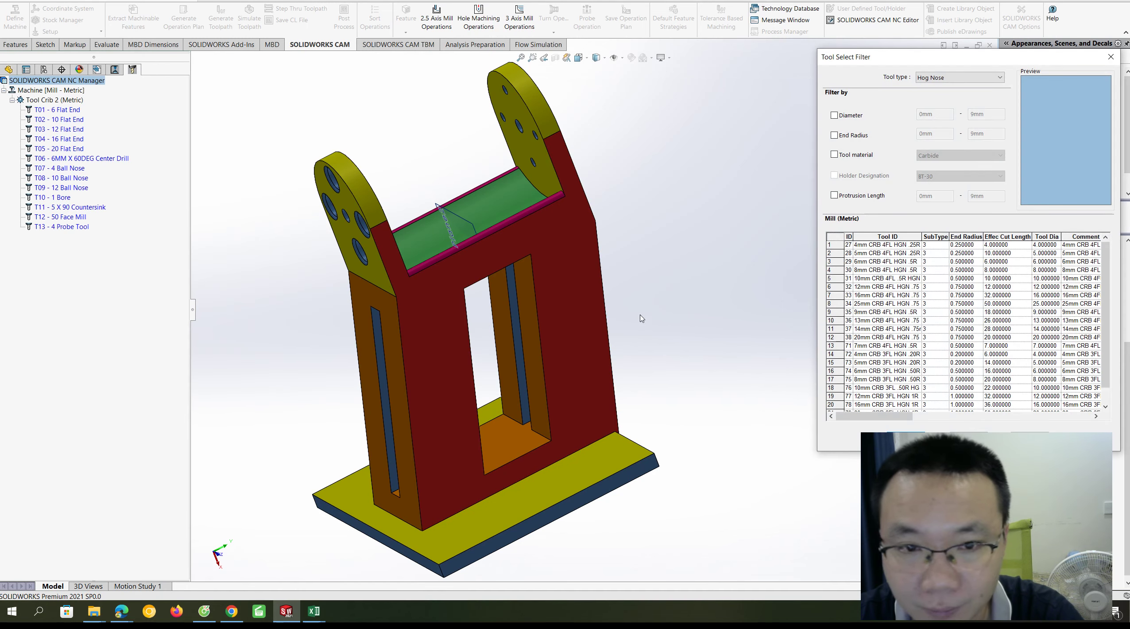
Filter the tool table through Ball Nose, user-defined, Ball End Tapered, Hog End Tapered, Hog Nose and Flat End types
{"action": "left_click_drag", "start_coordinate": [929, 64], "coordinate": [864, 77]}
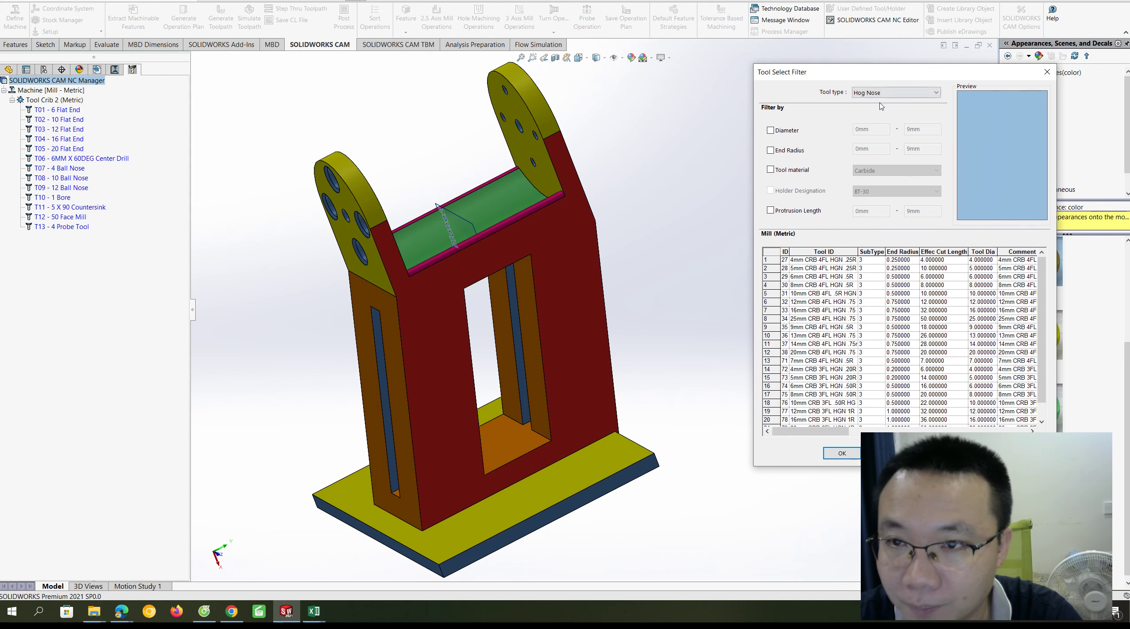
{"action": "left_click", "coordinate": [881, 93]}
{"action": "left_click", "coordinate": [873, 124]}
{"action": "left_click", "coordinate": [882, 94]}
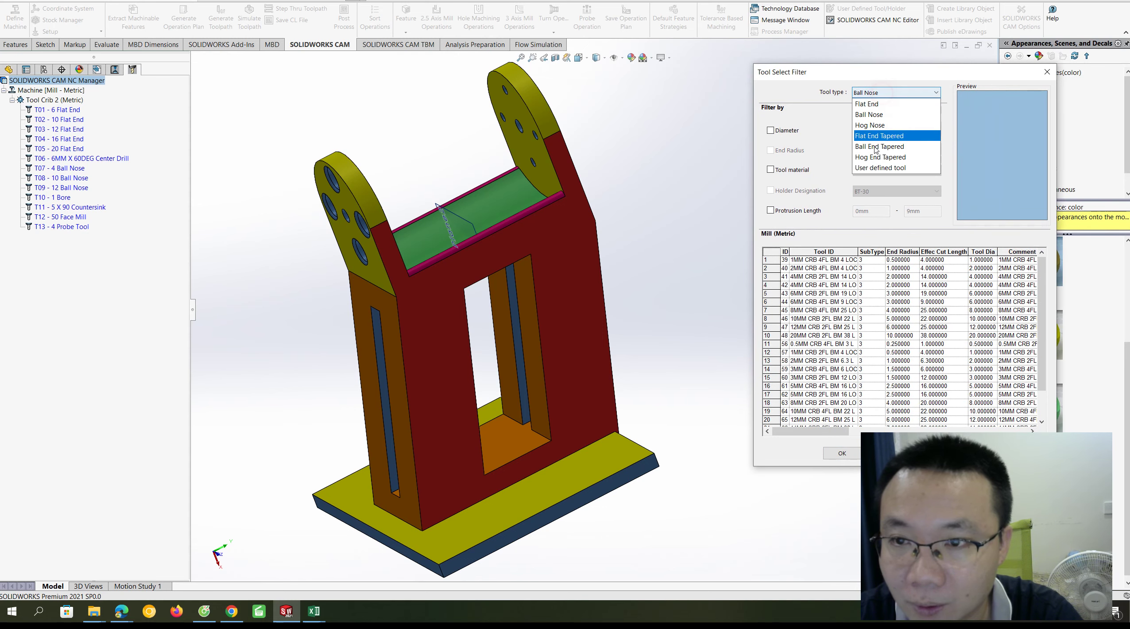
{"action": "left_click", "coordinate": [879, 168]}
{"action": "left_click", "coordinate": [884, 95]}
{"action": "left_click", "coordinate": [879, 147]}
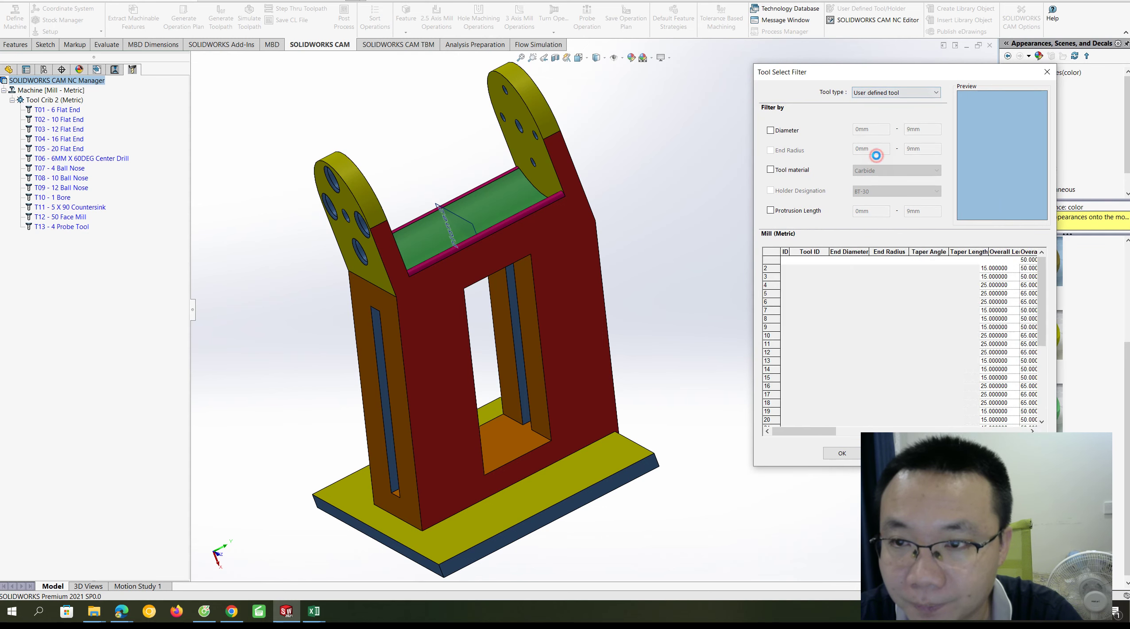
{"action": "left_click", "coordinate": [874, 93]}
{"action": "left_click", "coordinate": [877, 155]}
{"action": "left_click", "coordinate": [873, 93]}
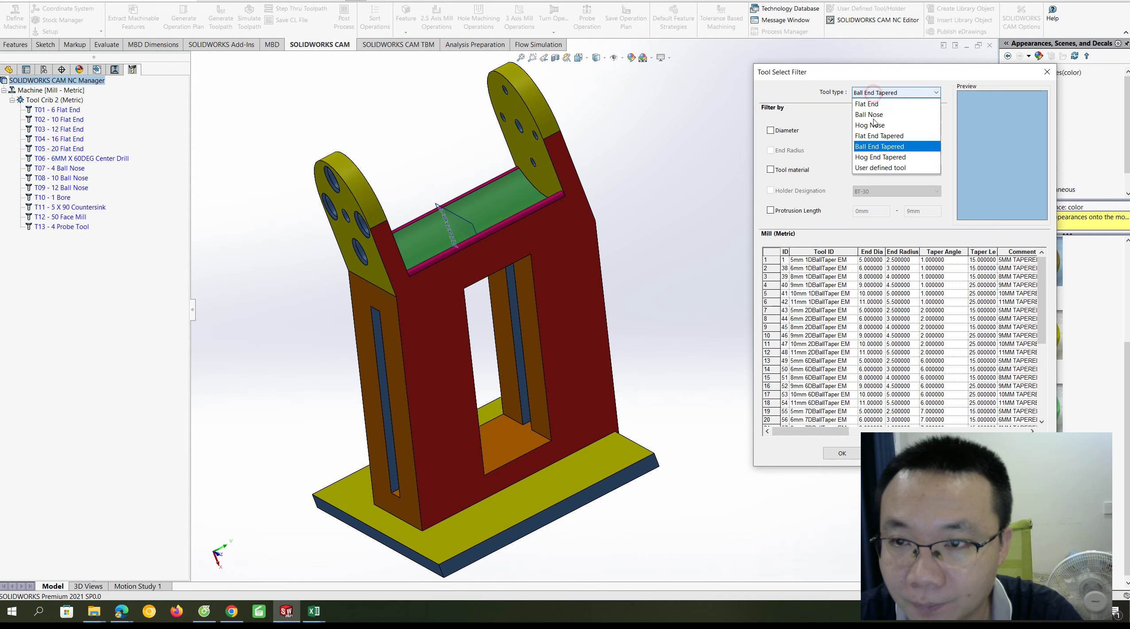
{"action": "left_click", "coordinate": [870, 125]}
{"action": "left_click", "coordinate": [871, 91]}
{"action": "left_click", "coordinate": [870, 92]}
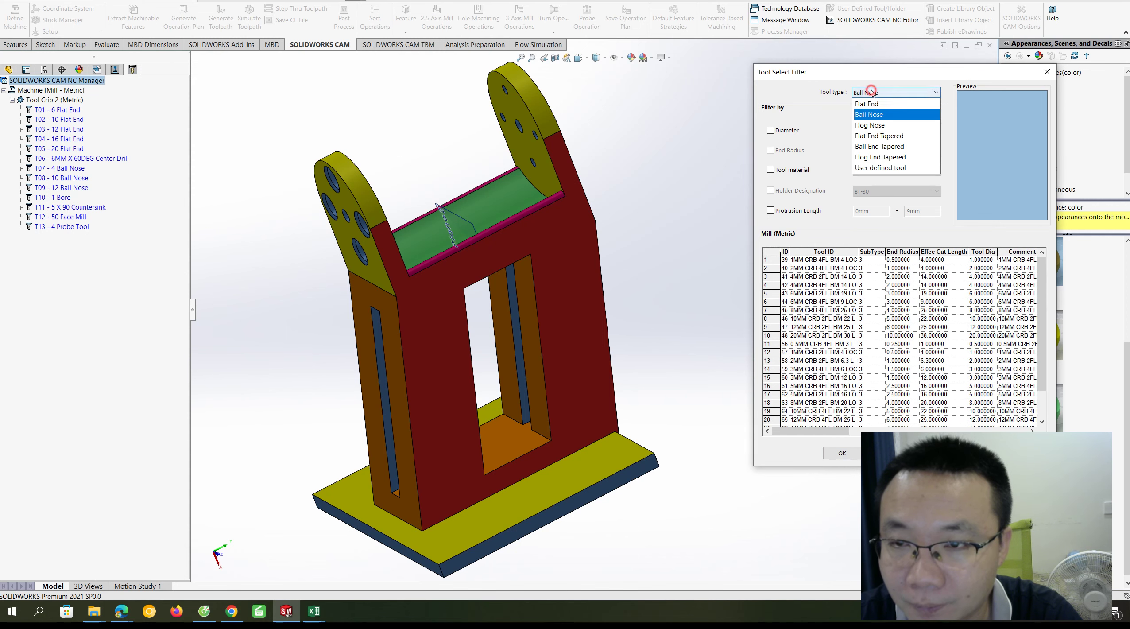
{"action": "left_click", "coordinate": [872, 114]}
{"action": "left_click", "coordinate": [871, 92]}
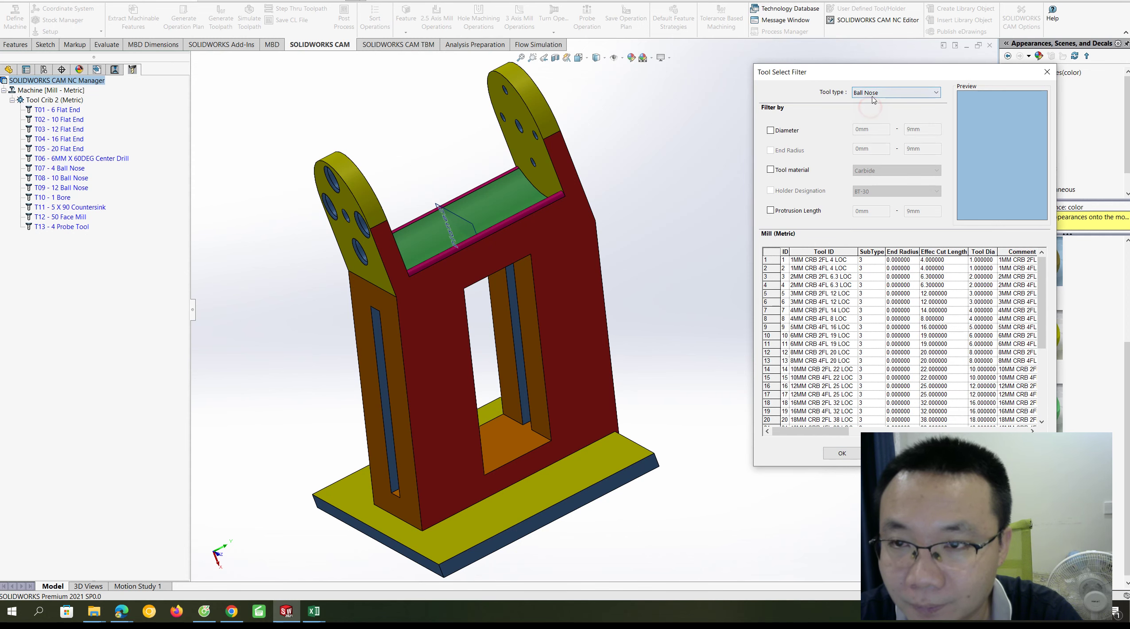
Compare tapered, user-defined and Hog Nose tools again, then confirm the filter on Ball Nose tools
{"action": "left_click", "coordinate": [871, 92]}
{"action": "left_click", "coordinate": [873, 146]}
{"action": "left_click", "coordinate": [871, 92]}
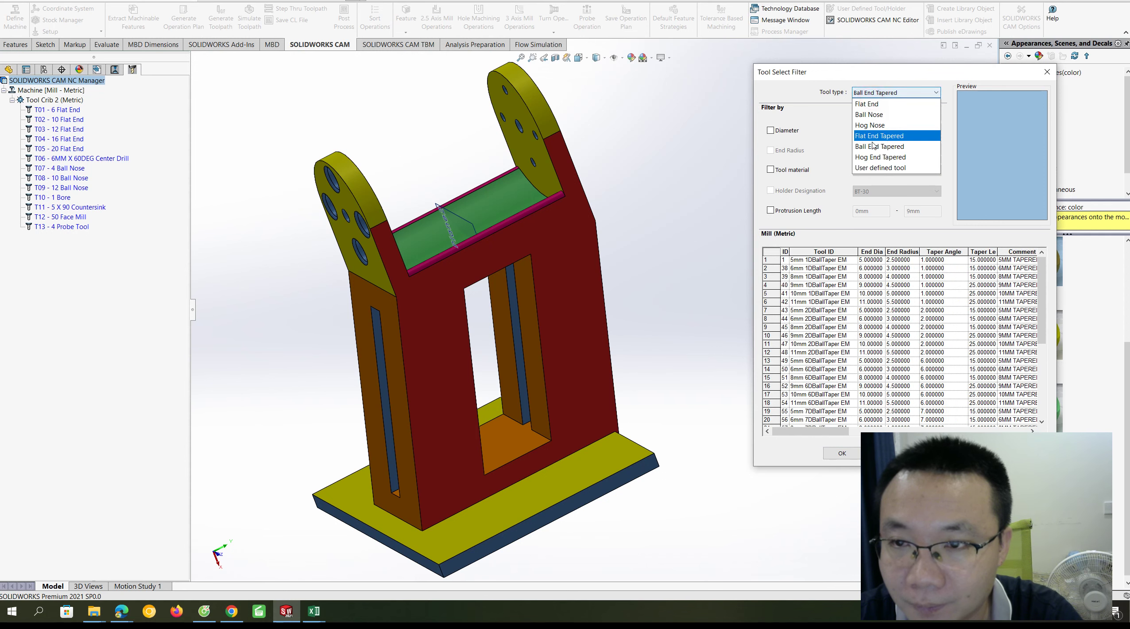
{"action": "left_click", "coordinate": [874, 157]}
{"action": "left_click", "coordinate": [870, 92]}
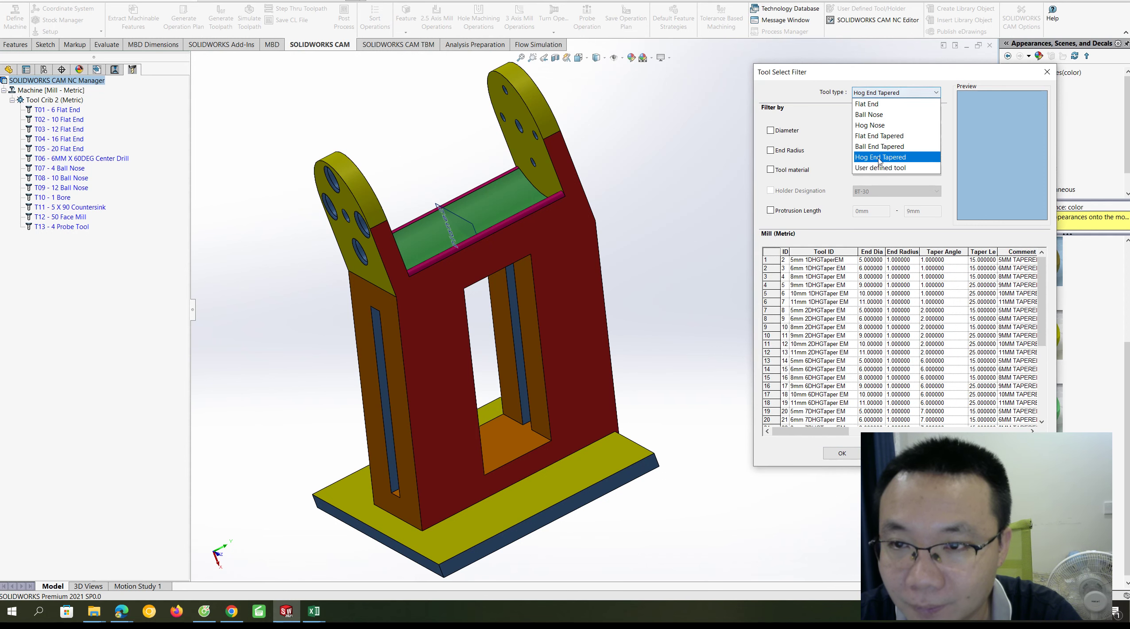
{"action": "left_click", "coordinate": [879, 168]}
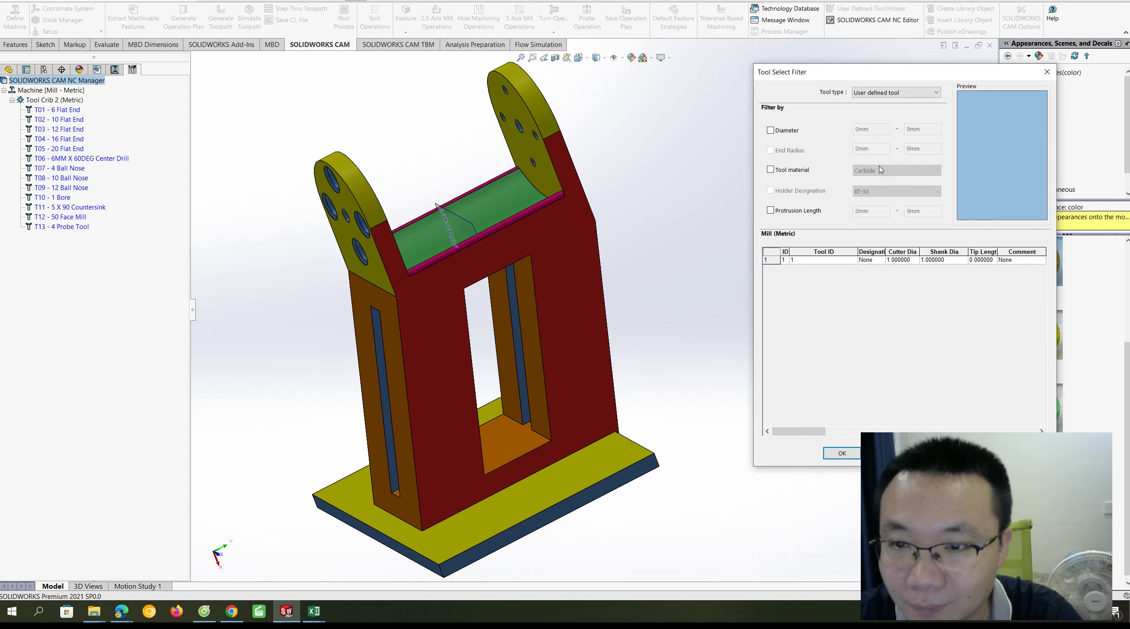
{"action": "left_click", "coordinate": [890, 95]}
{"action": "left_click", "coordinate": [881, 116]}
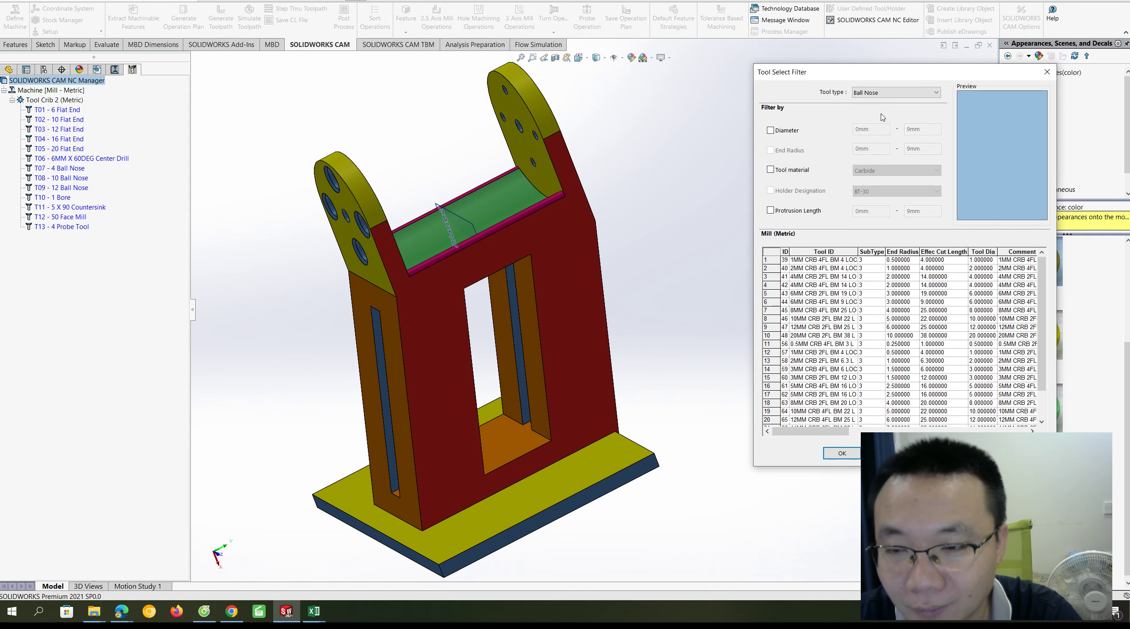
{"action": "left_click", "coordinate": [886, 92]}
{"action": "left_click", "coordinate": [879, 124]}
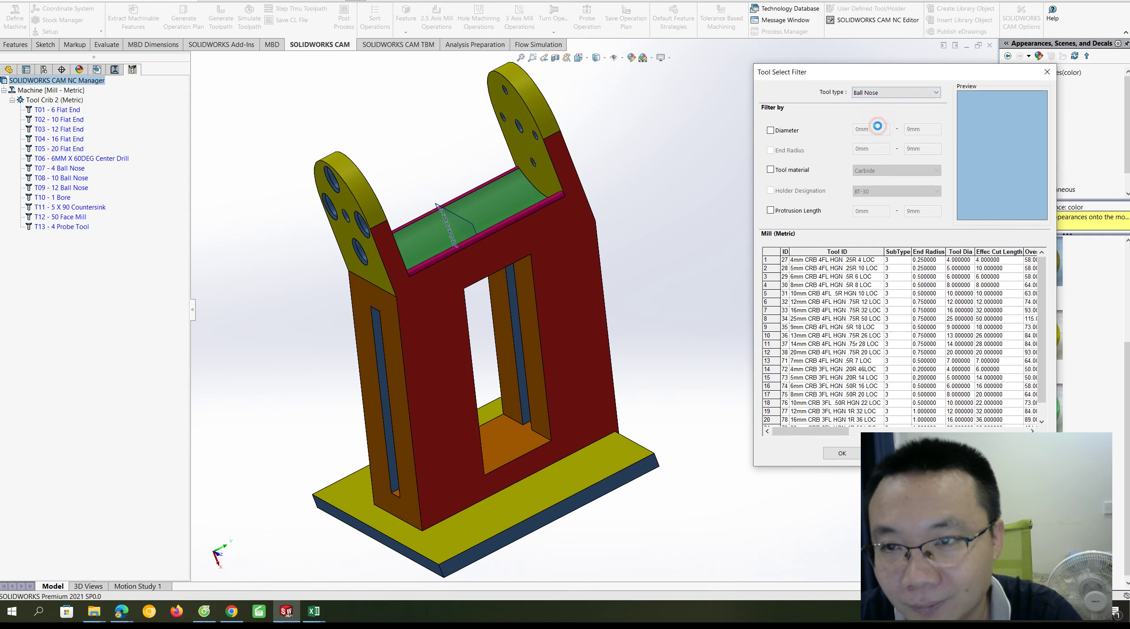
{"action": "left_click", "coordinate": [881, 92]}
{"action": "left_click", "coordinate": [864, 167]}
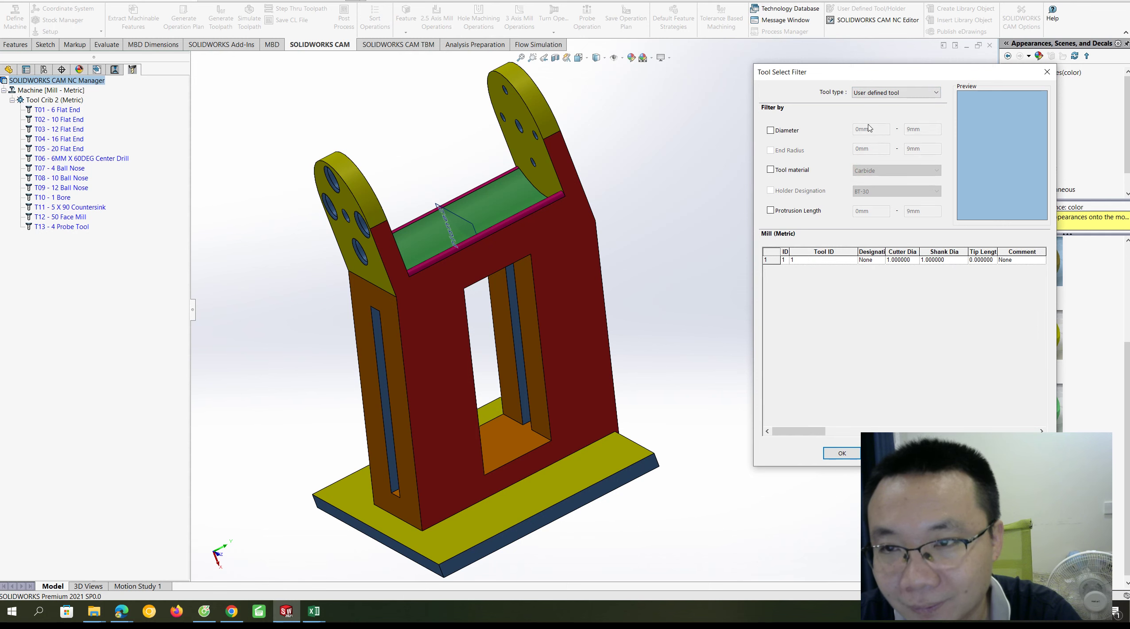
{"action": "left_click", "coordinate": [868, 92]}
{"action": "left_click", "coordinate": [874, 136]}
{"action": "left_click", "coordinate": [867, 91]}
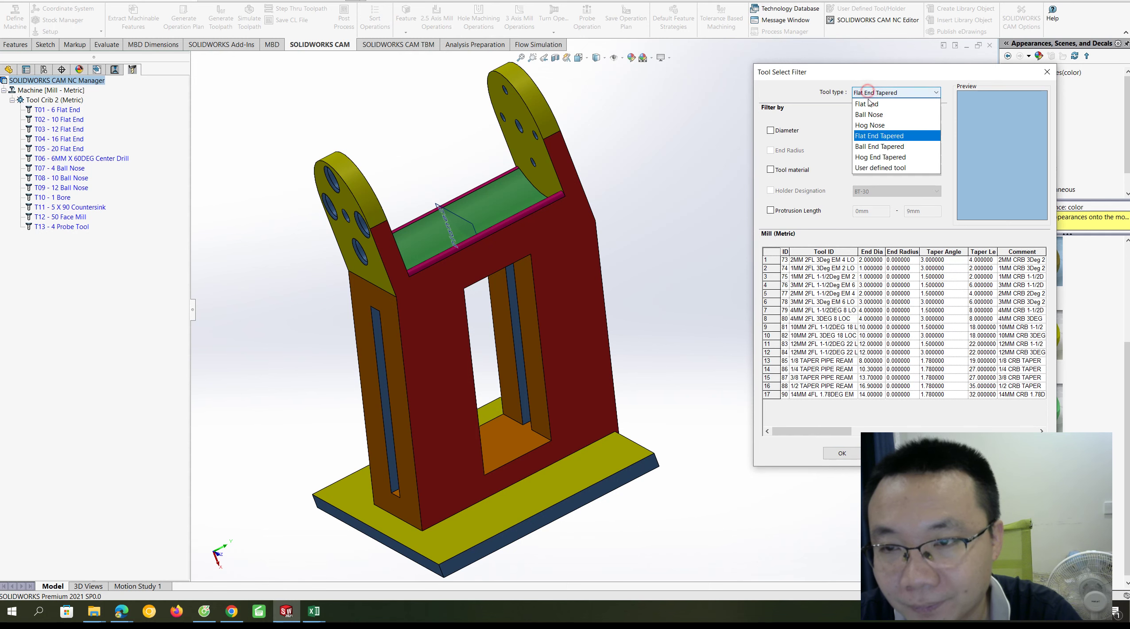
{"action": "left_click", "coordinate": [869, 114]}
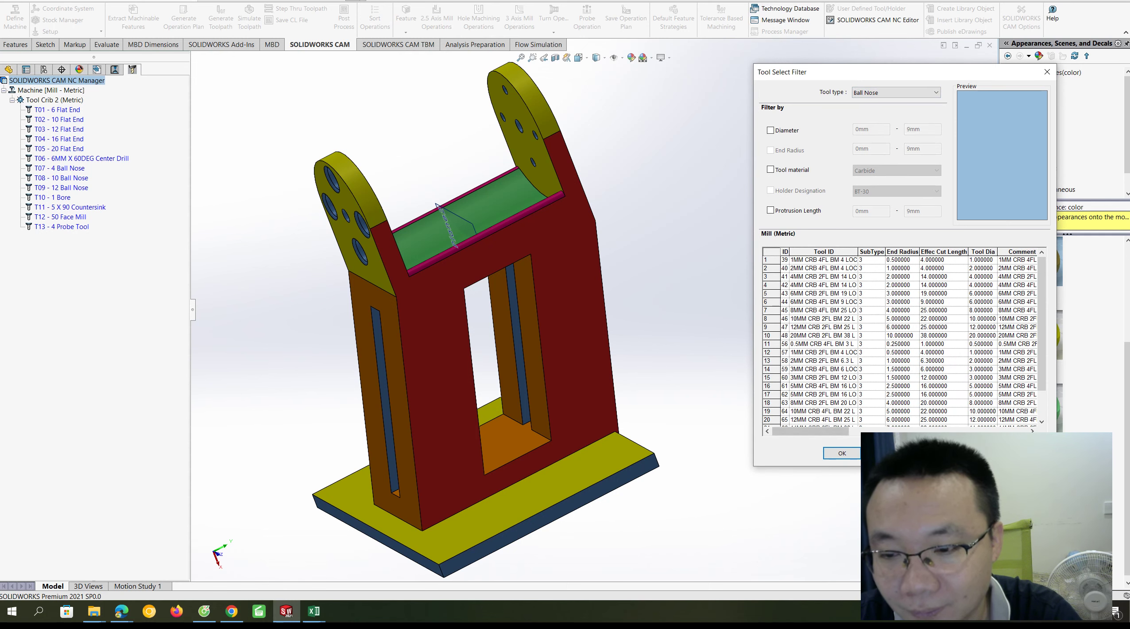
{"action": "left_click", "coordinate": [883, 453]}
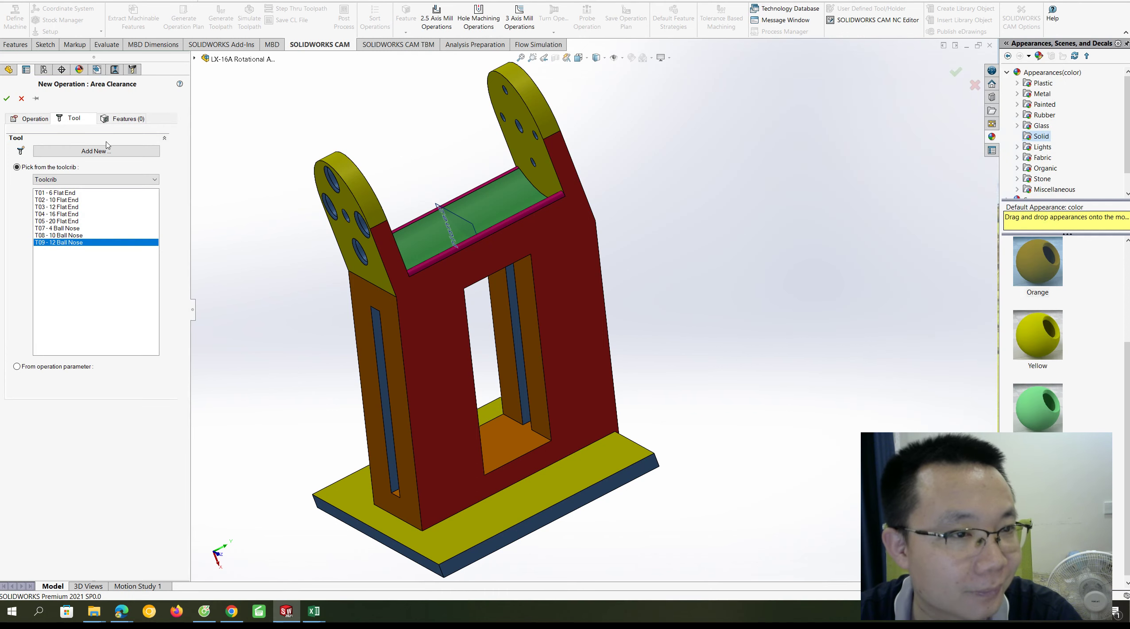
Try creating a machining feature, cancel it, and abandon the Area Clearance operation
{"action": "left_click", "coordinate": [120, 118]}
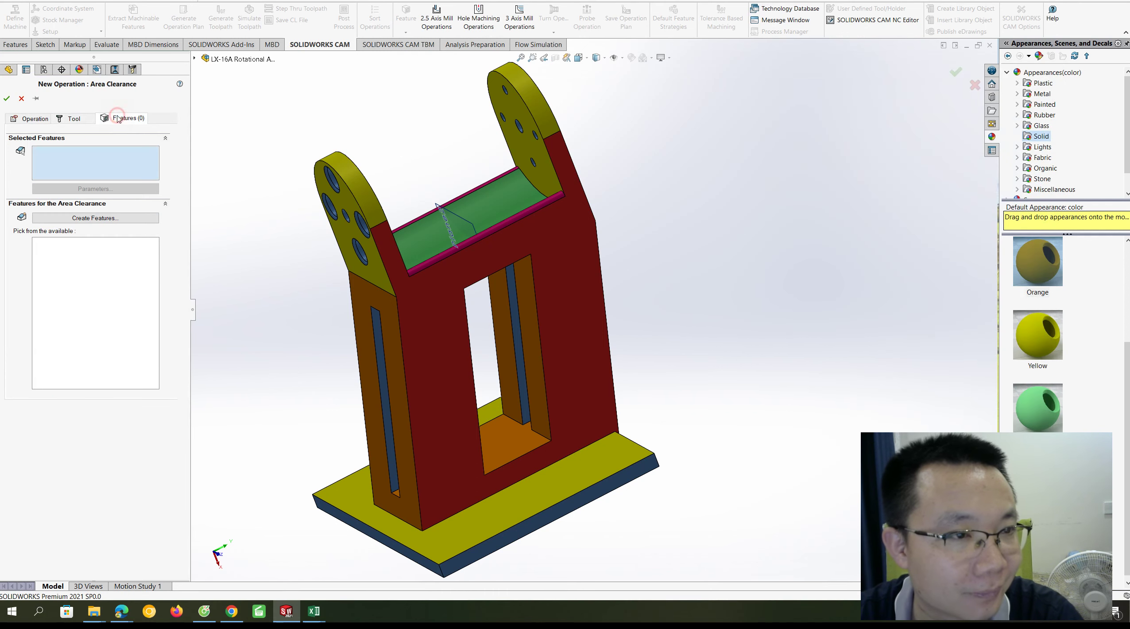
{"action": "left_click", "coordinate": [123, 218]}
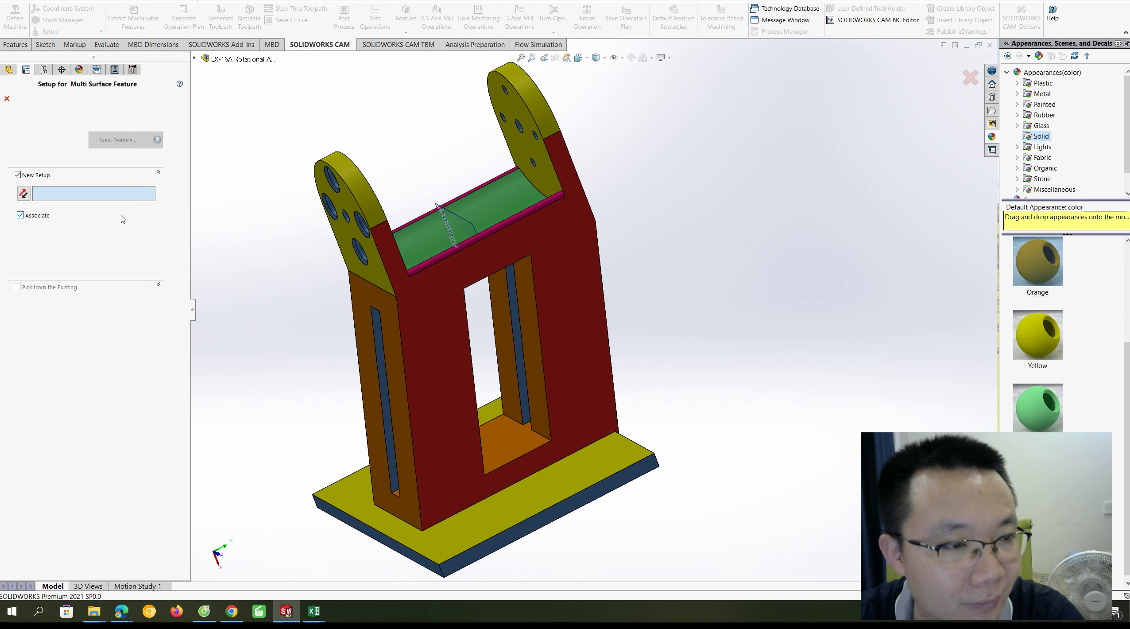
{"action": "left_click", "coordinate": [8, 99]}
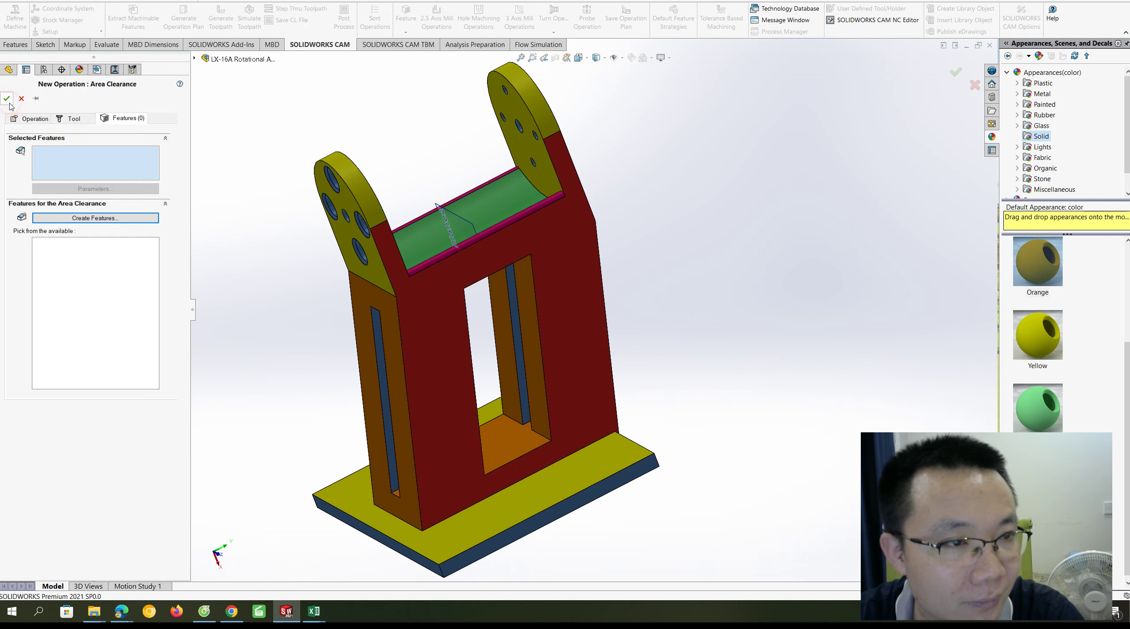
{"action": "left_click", "coordinate": [132, 70]}
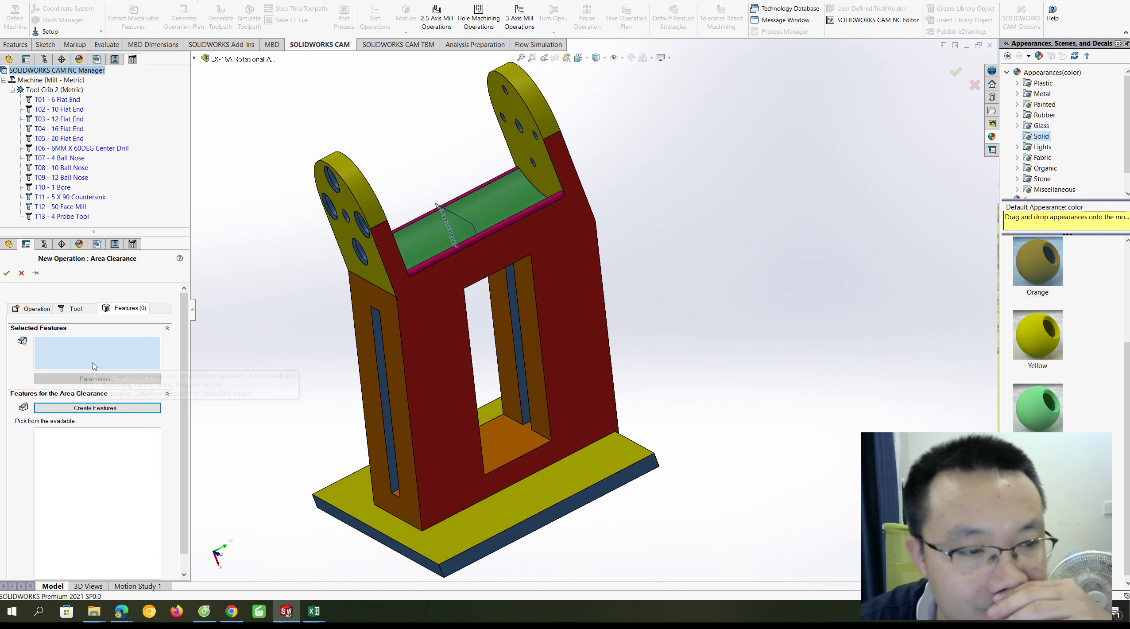
{"action": "left_click", "coordinate": [21, 273]}
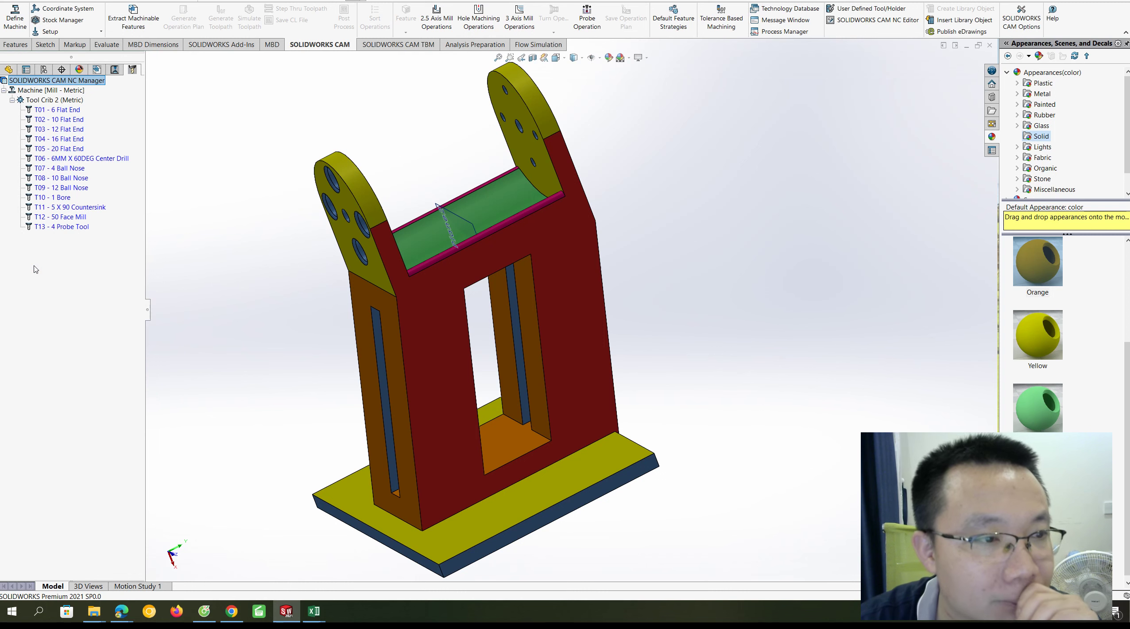
Review the T11 countersink tool's parameters in the tool crib
{"action": "left_click", "coordinate": [65, 208]}
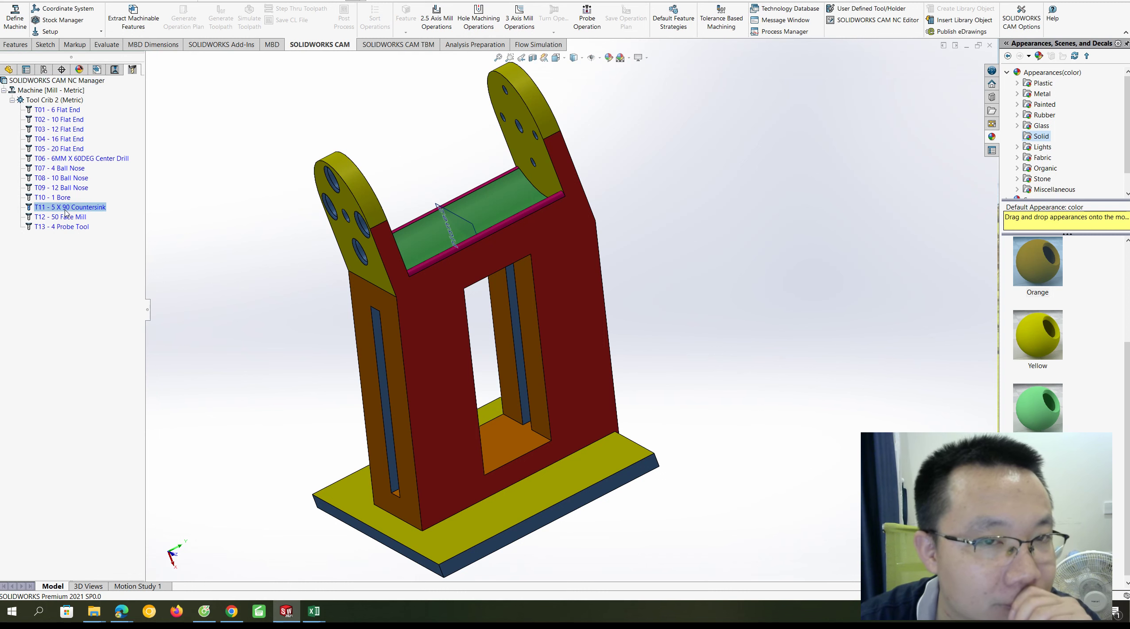
{"action": "double_click", "coordinate": [65, 211]}
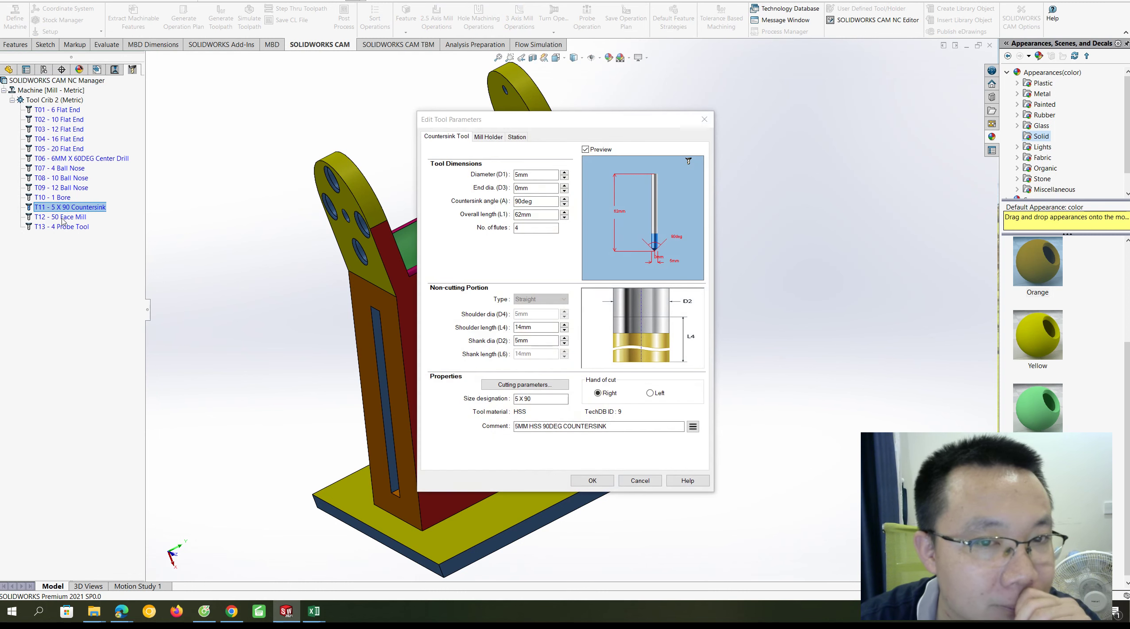
{"action": "left_click", "coordinate": [698, 120]}
Review the T06 center drill's parameters, then start a new Center Drill hole operation
{"action": "left_click", "coordinate": [105, 159]}
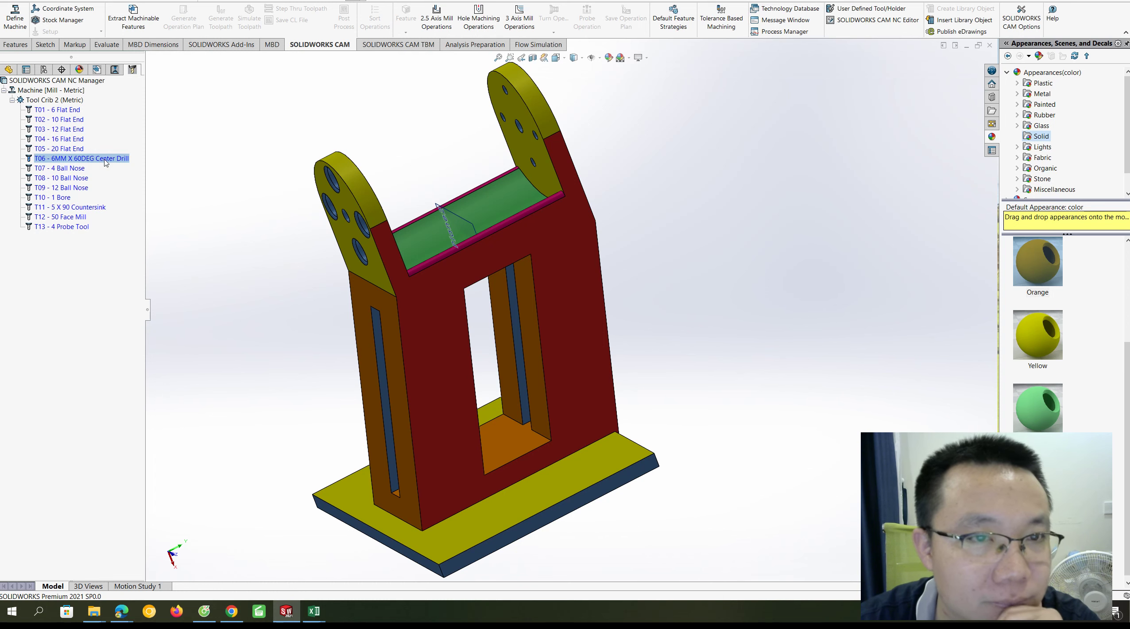
{"action": "double_click", "coordinate": [105, 160]}
{"action": "left_click_drag", "start_coordinate": [614, 127], "coordinate": [856, 82]}
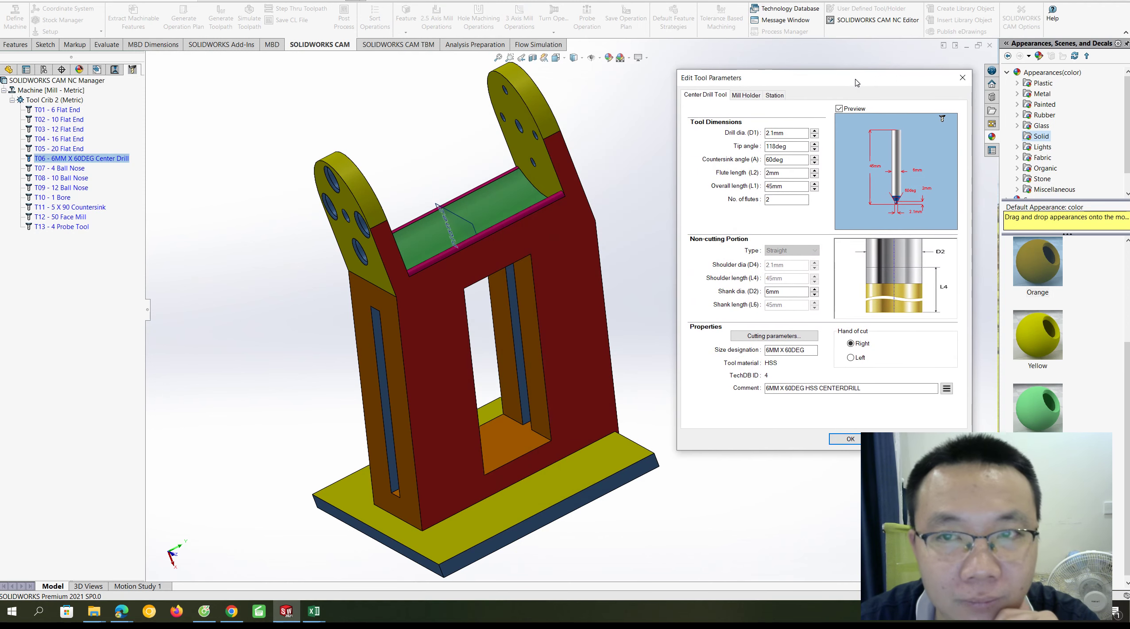
{"action": "key", "text": "Escape"}
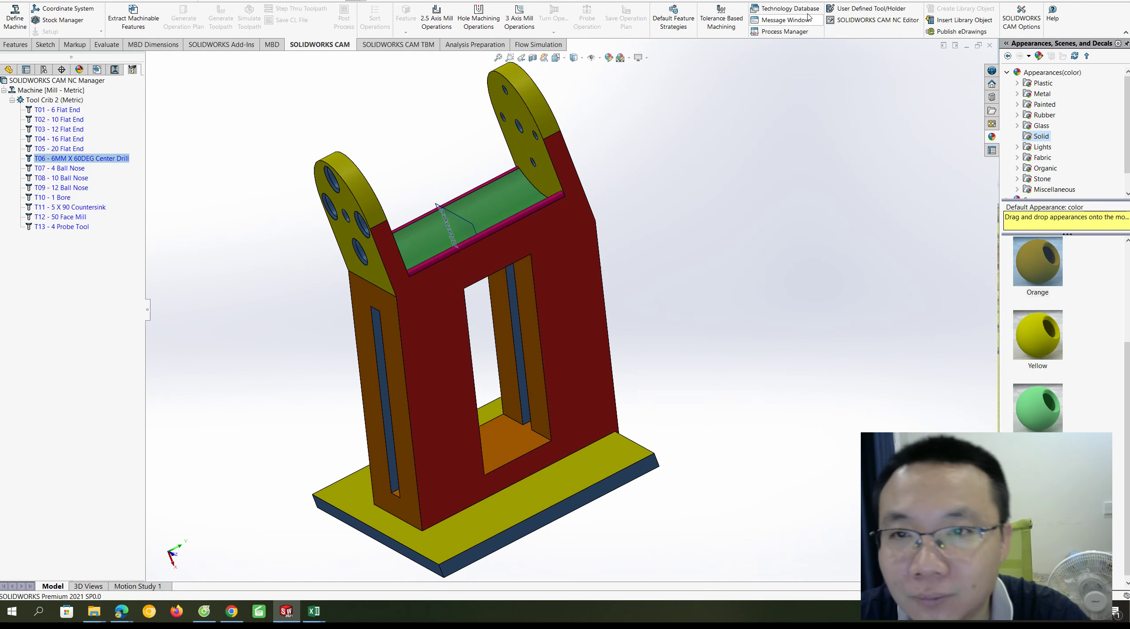
{"action": "left_click", "coordinate": [491, 23]}
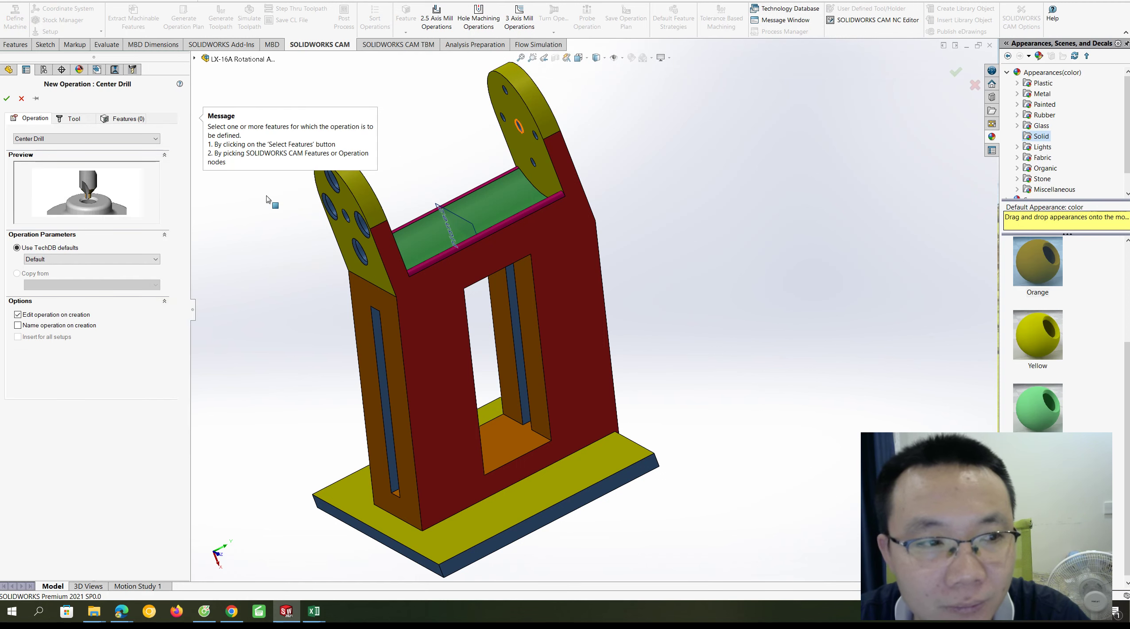
Filter the operation's tool choices to the Center Drill tool type
{"action": "left_click", "coordinate": [74, 118]}
{"action": "mouse_move", "coordinate": [76, 191]}
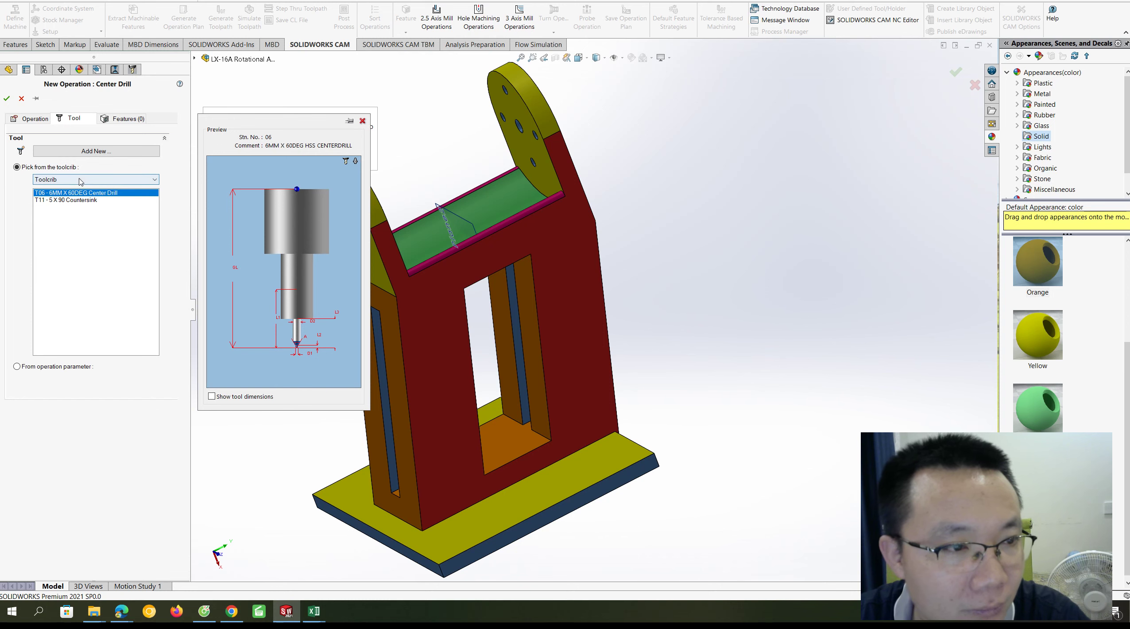
{"action": "left_click", "coordinate": [88, 150]}
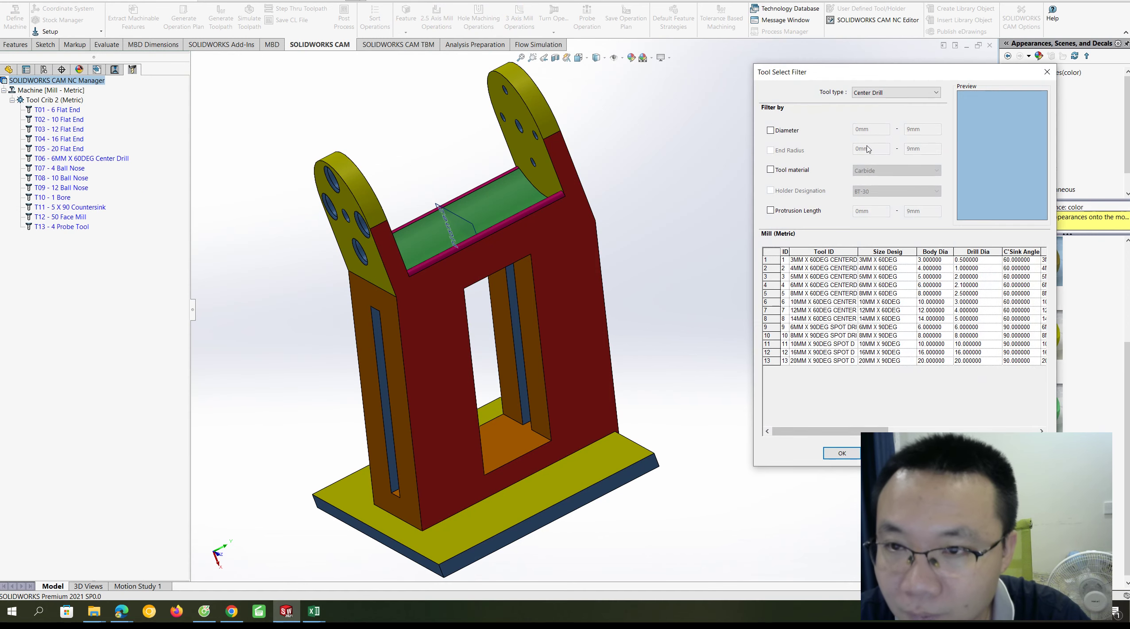
{"action": "left_click", "coordinate": [861, 94]}
{"action": "left_click", "coordinate": [879, 118]}
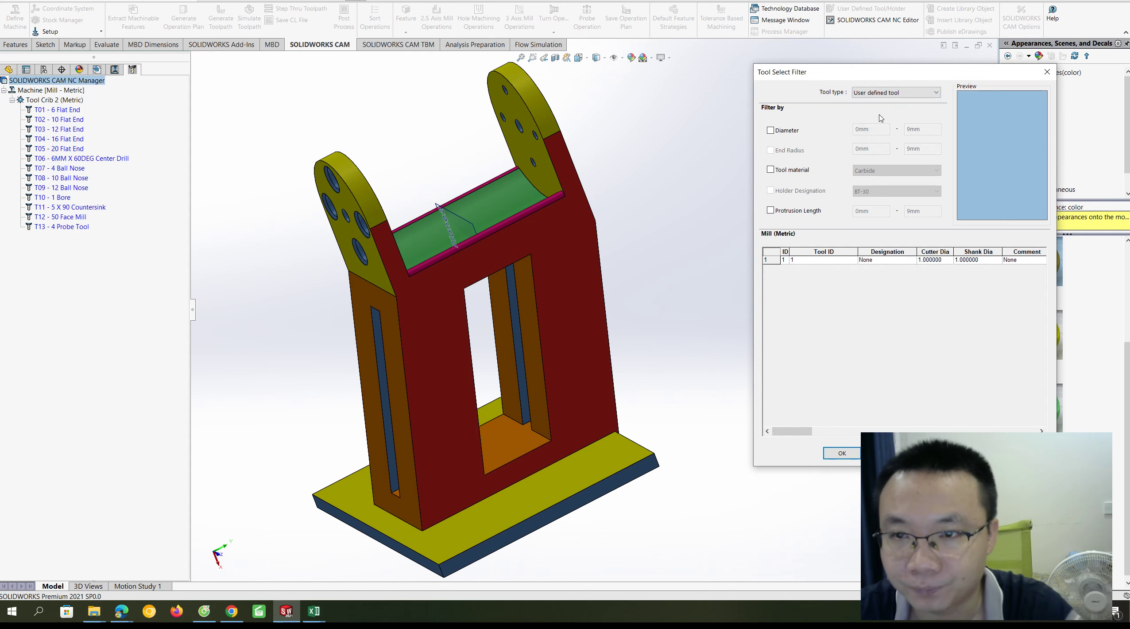
{"action": "left_click", "coordinate": [881, 92]}
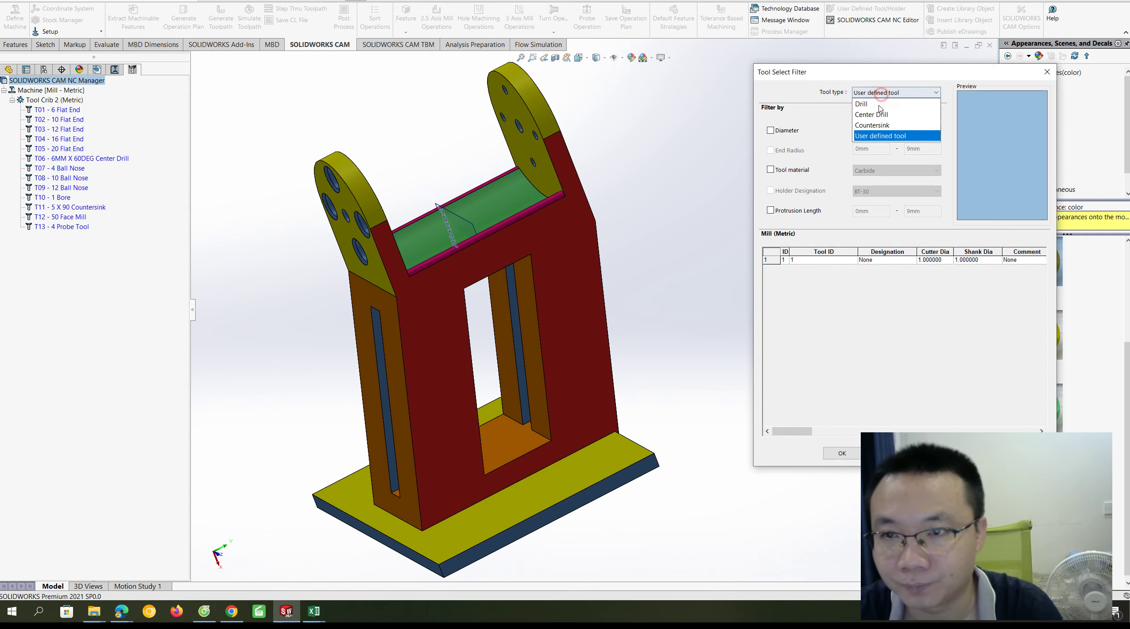
{"action": "left_click", "coordinate": [1047, 72]}
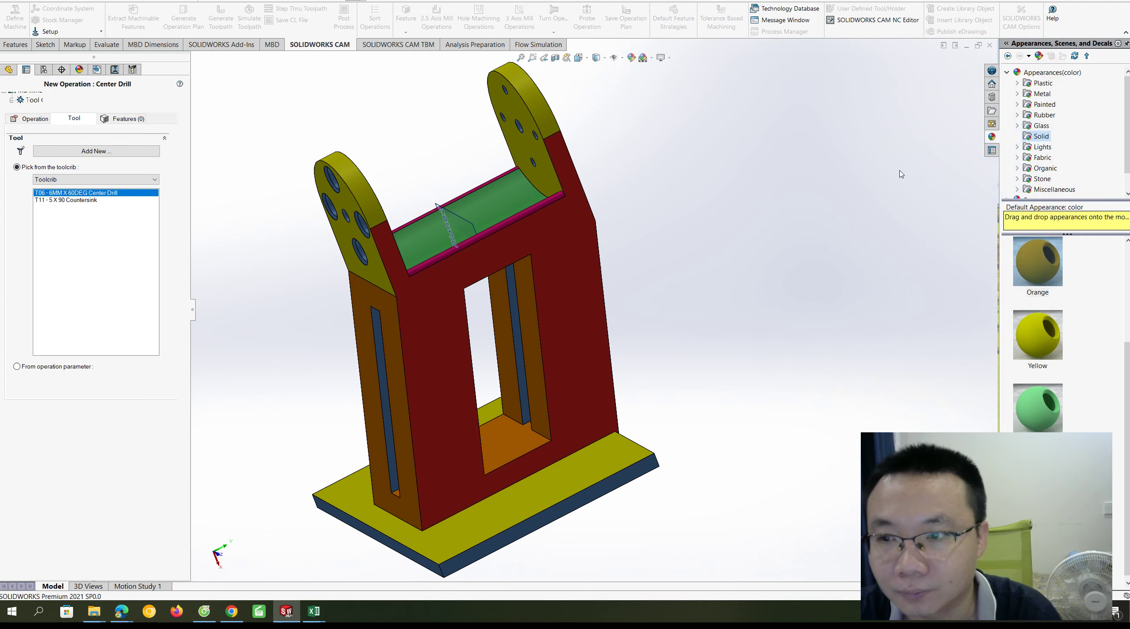
Check the operation's features, preview the T06 center drill, then cancel the Center Drill operation
{"action": "left_click", "coordinate": [126, 121]}
{"action": "left_click", "coordinate": [66, 120]}
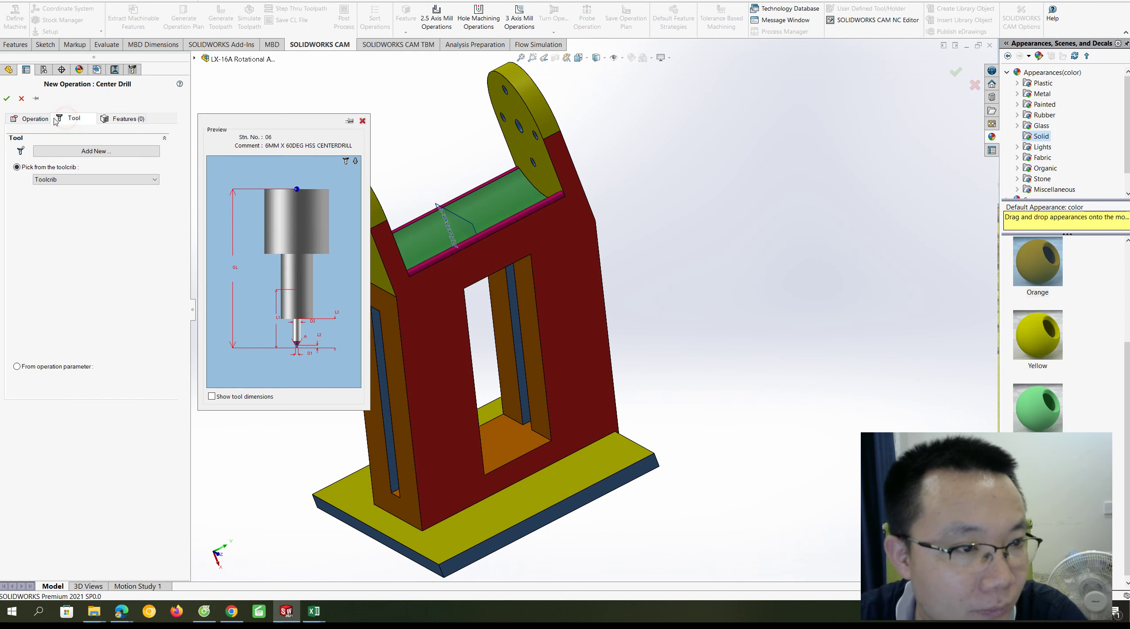
{"action": "scroll", "coordinate": [86, 152], "scroll_direction": "down", "scroll_amount": 3}
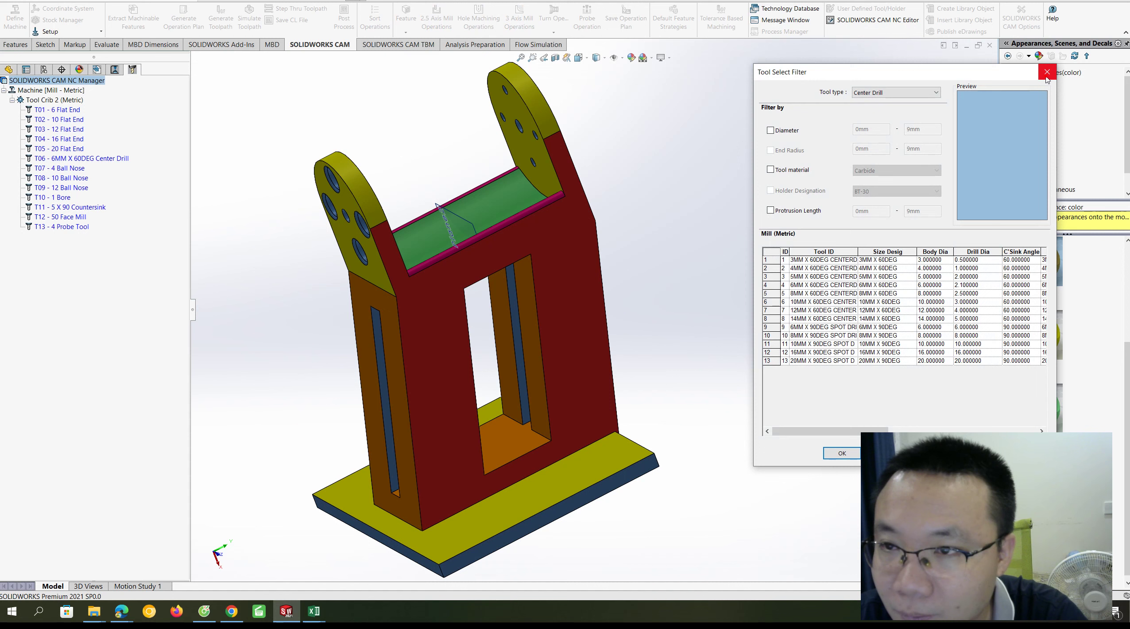
{"action": "left_click", "coordinate": [1047, 73]}
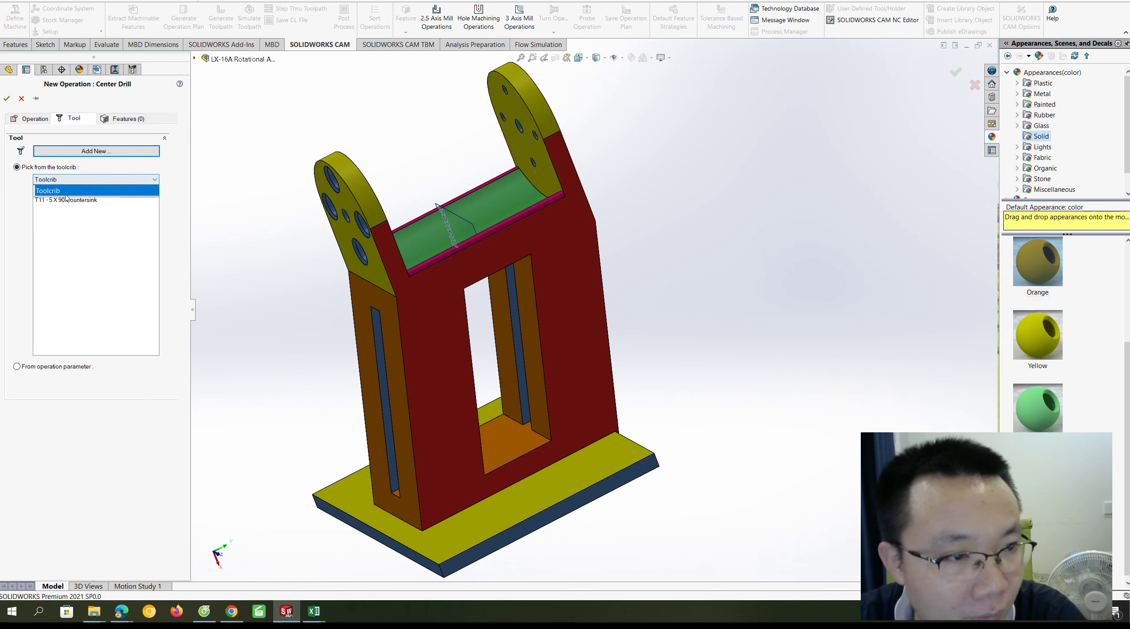
{"action": "left_click", "coordinate": [72, 199]}
{"action": "left_click", "coordinate": [70, 193]}
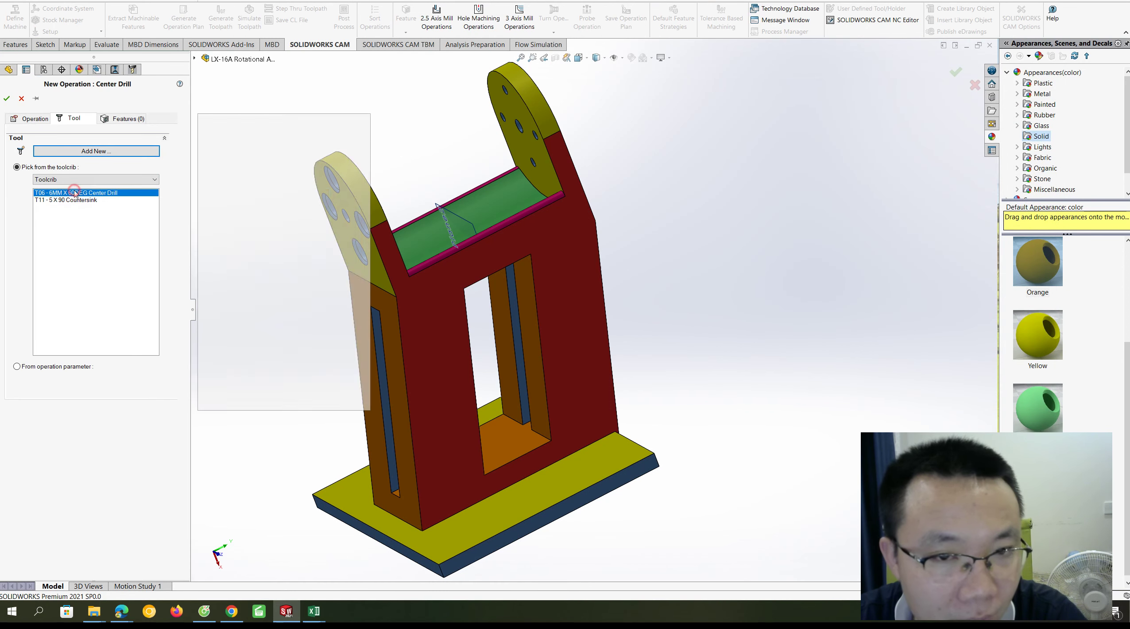
{"action": "left_click", "coordinate": [21, 98]}
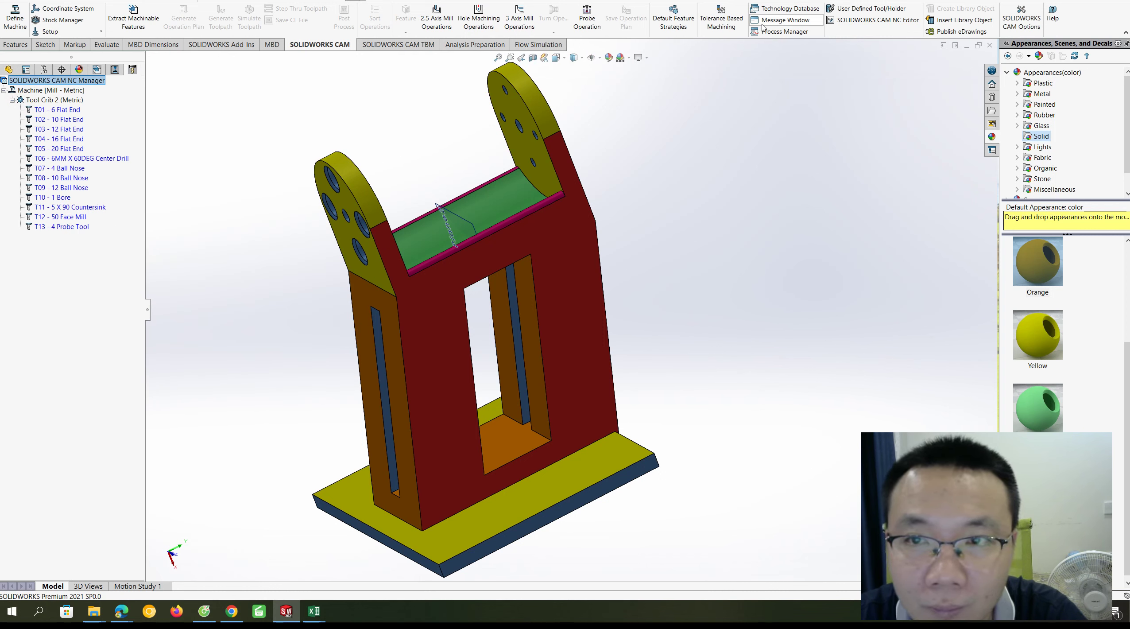
Launch the Technology Database and select Boss-Extrude1 in the feature tree
{"action": "left_click", "coordinate": [787, 14]}
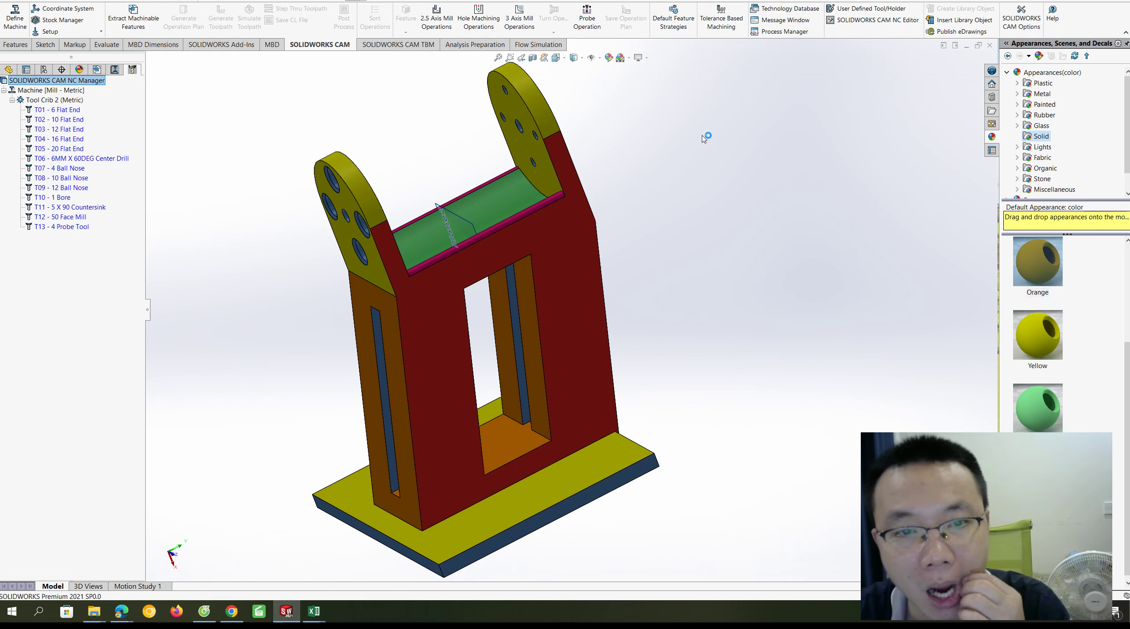
{"action": "left_click", "coordinate": [8, 69]}
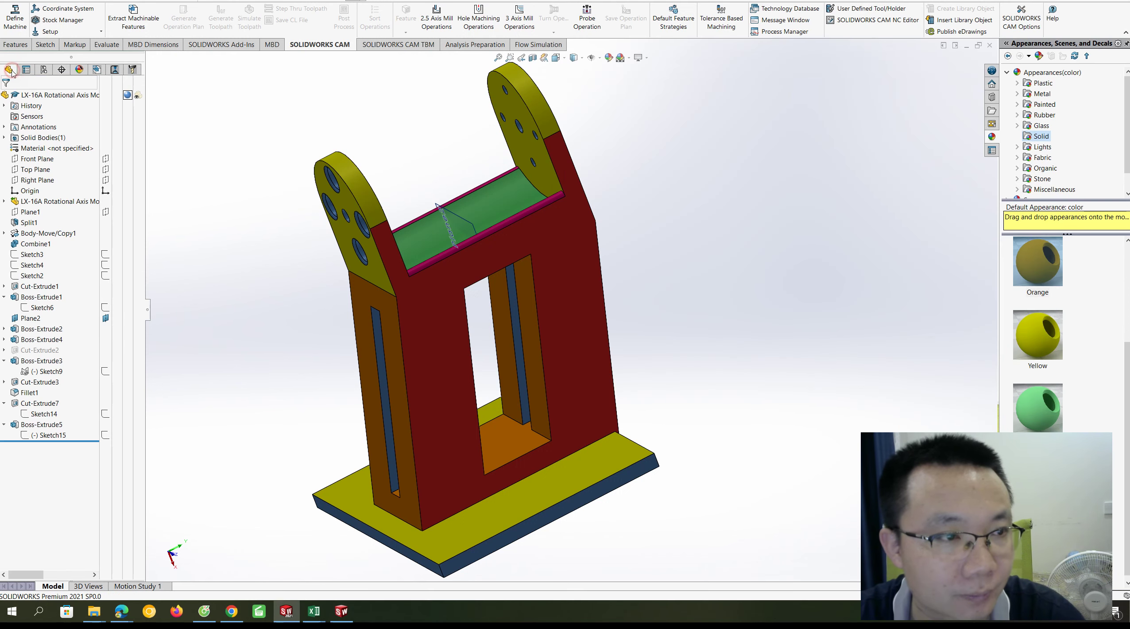
{"action": "left_click", "coordinate": [29, 298]}
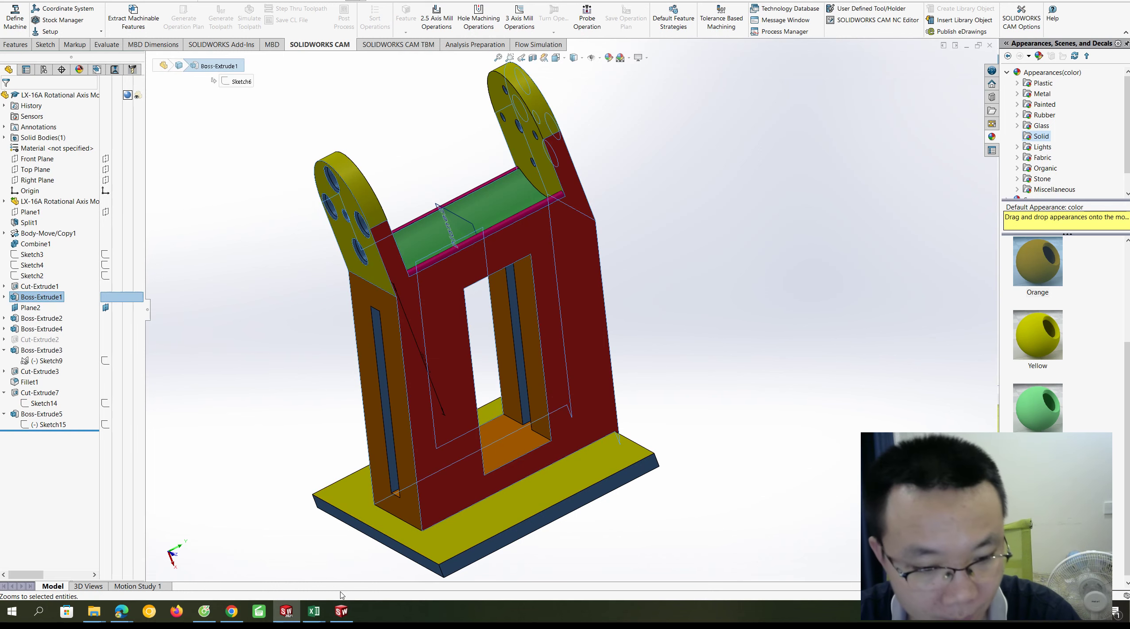
{"action": "left_click", "coordinate": [342, 611]}
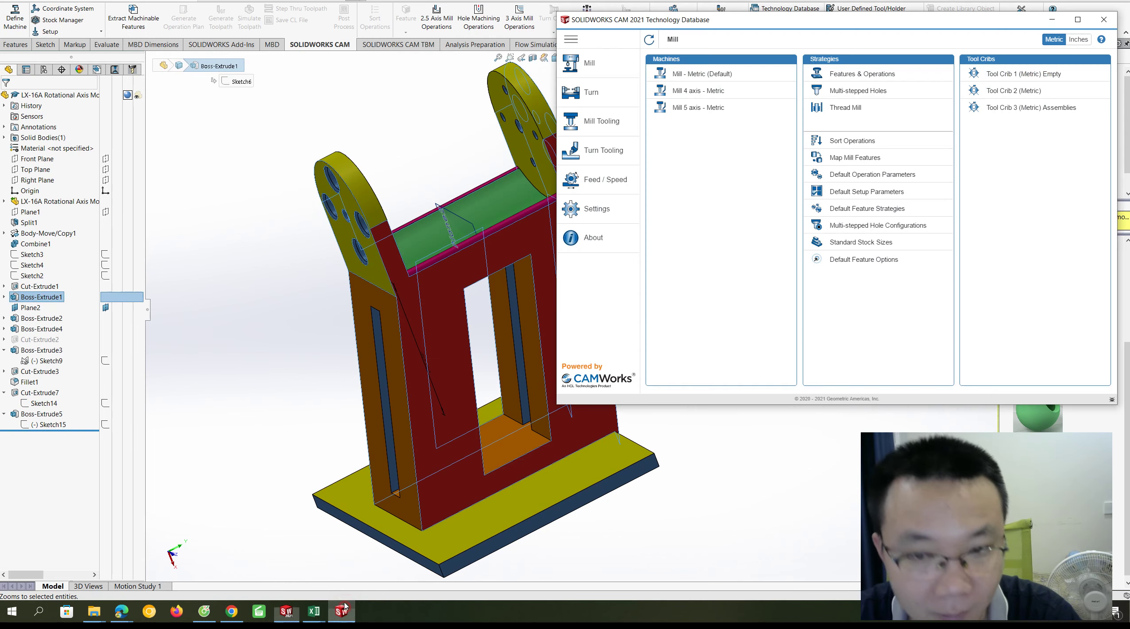
Browse Mill Tooling bore cutters 72 and 88, then the center drill cutters
{"action": "left_click", "coordinate": [601, 120]}
{"action": "left_click", "coordinate": [681, 90]}
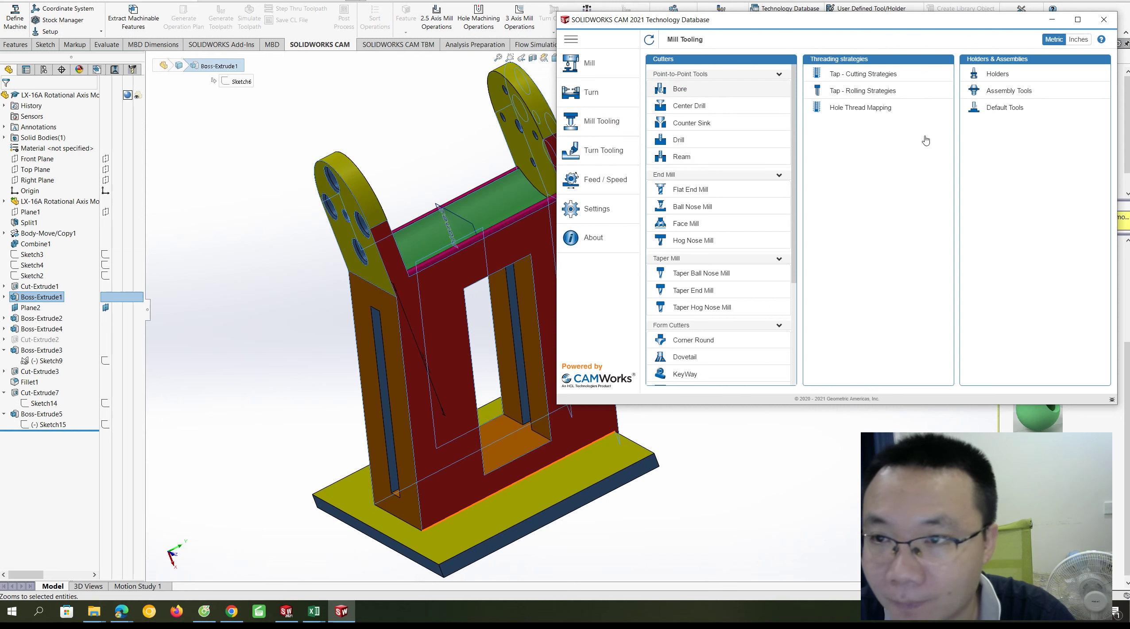
{"action": "left_click", "coordinate": [686, 108]}
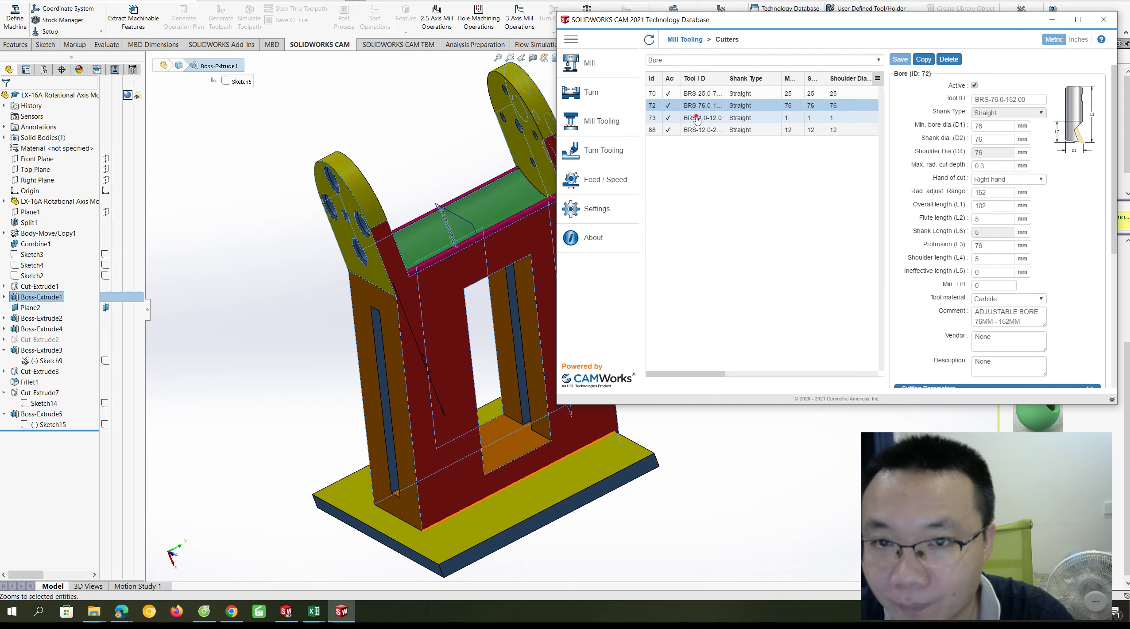
{"action": "left_click", "coordinate": [684, 129]}
{"action": "left_click", "coordinate": [604, 126]}
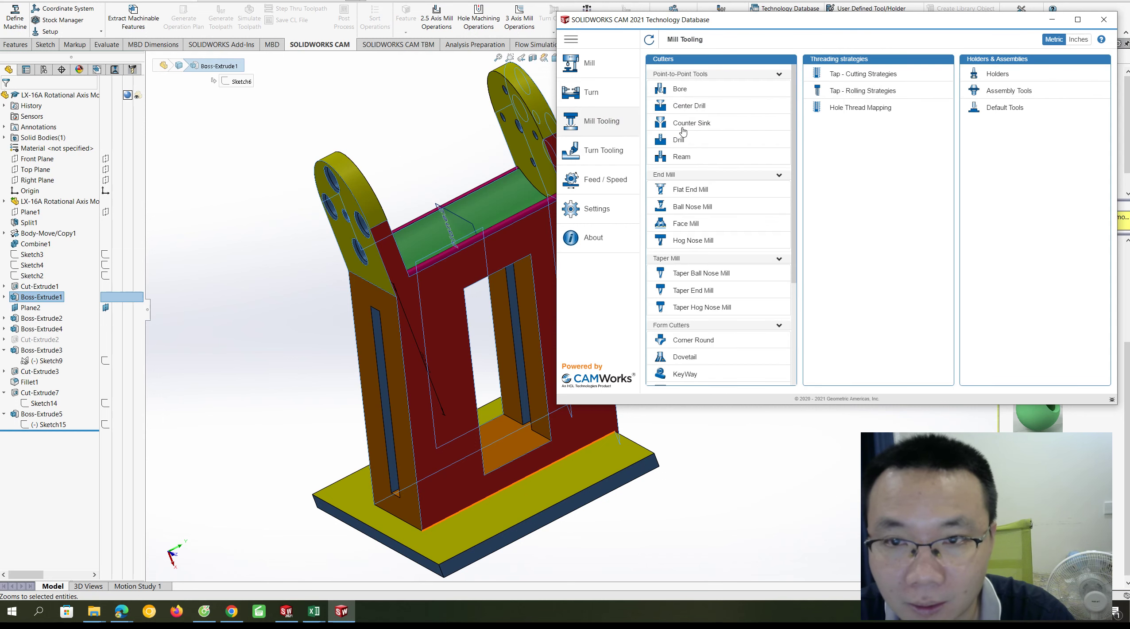
{"action": "left_click", "coordinate": [681, 106]}
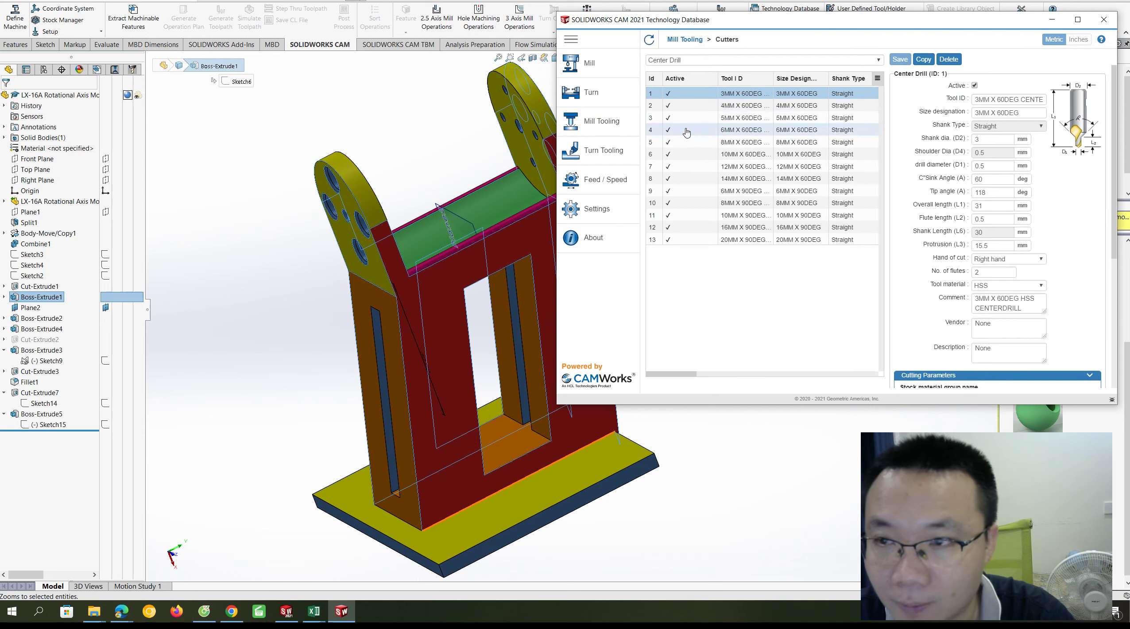
Inspect Taper Flat End Mill cutters 75, 77 and 83
{"action": "left_click", "coordinate": [684, 60]}
{"action": "left_click", "coordinate": [684, 155]}
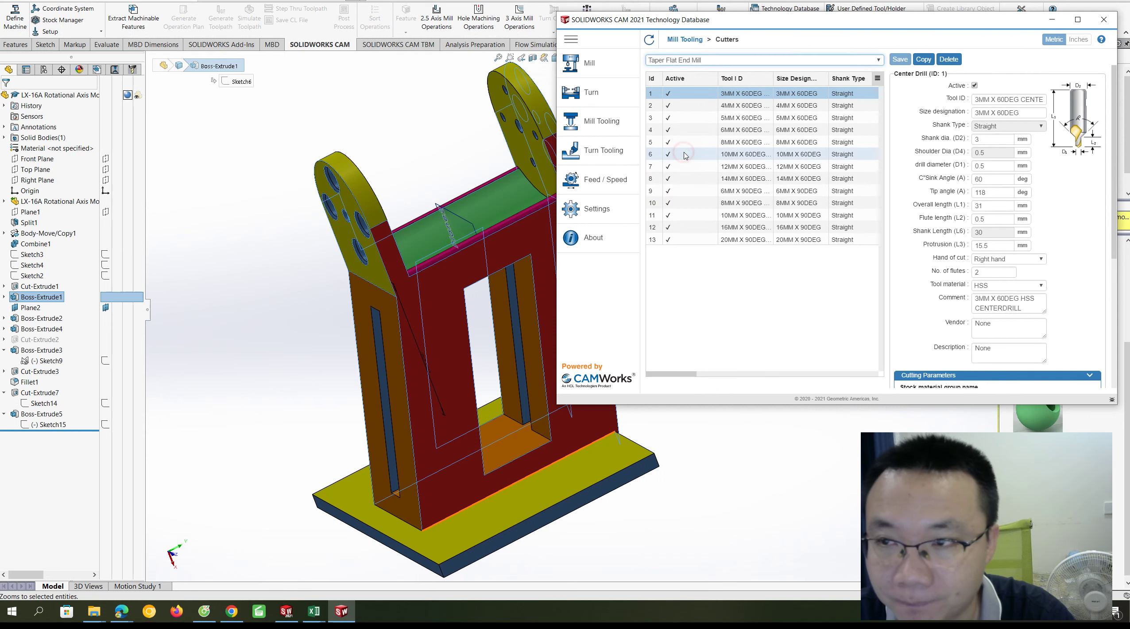
{"action": "left_click", "coordinate": [684, 118]}
{"action": "left_click", "coordinate": [689, 141]}
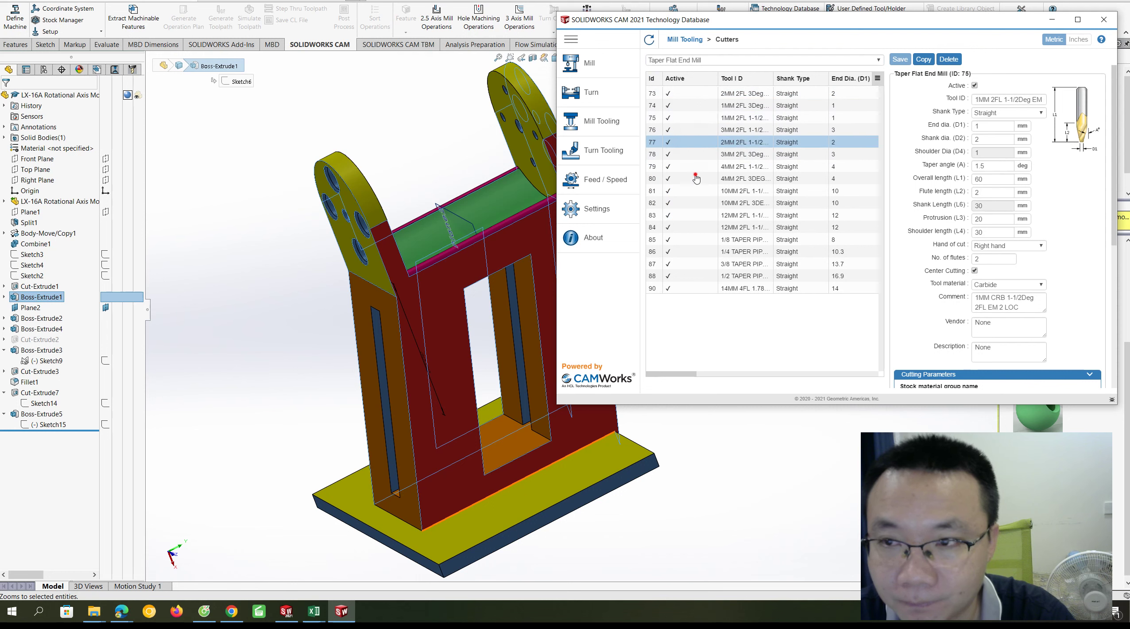
{"action": "left_click", "coordinate": [699, 215]}
Inspect Single-point Thread Mill cutter 4, then list the User Defined cutters
{"action": "left_click", "coordinate": [698, 60]}
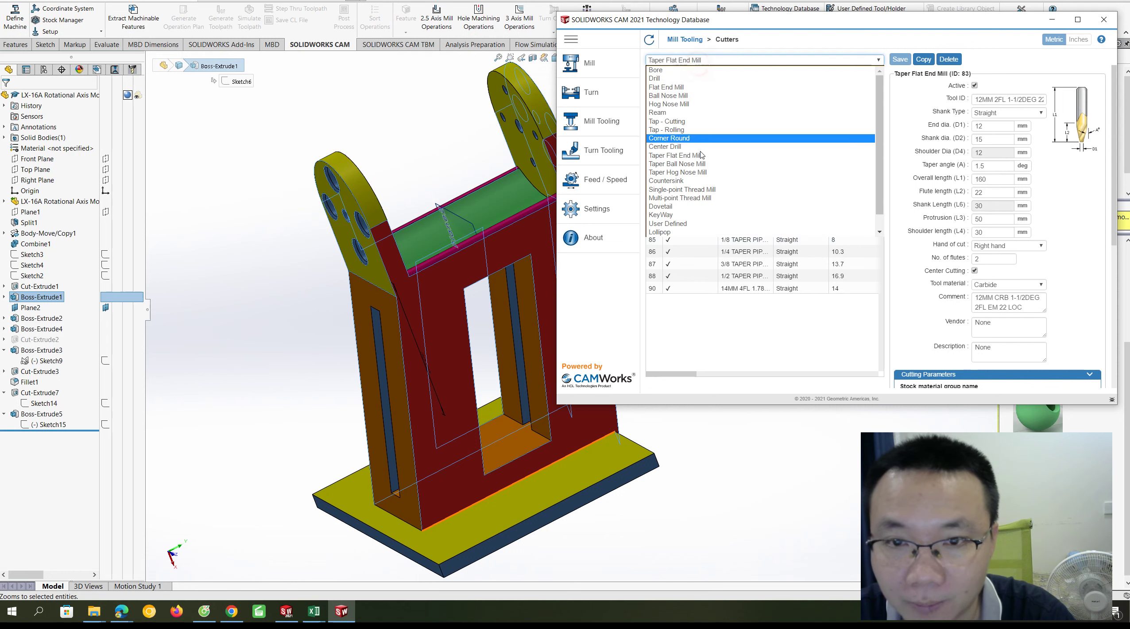
{"action": "left_click", "coordinate": [692, 190]}
{"action": "left_click", "coordinate": [731, 130]}
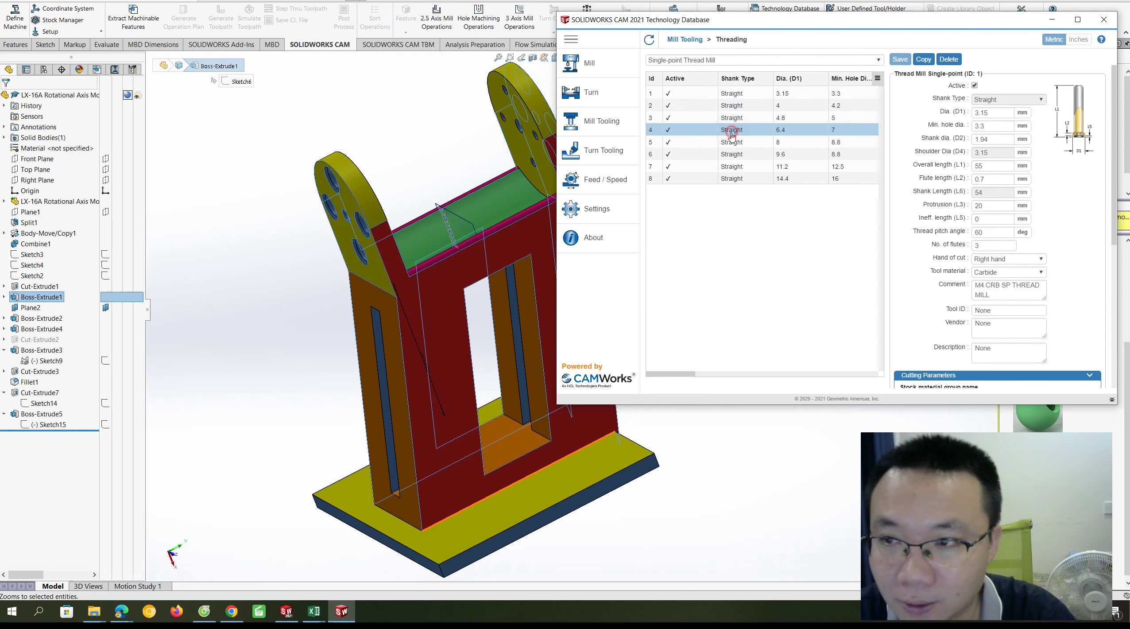
{"action": "left_click", "coordinate": [691, 60]}
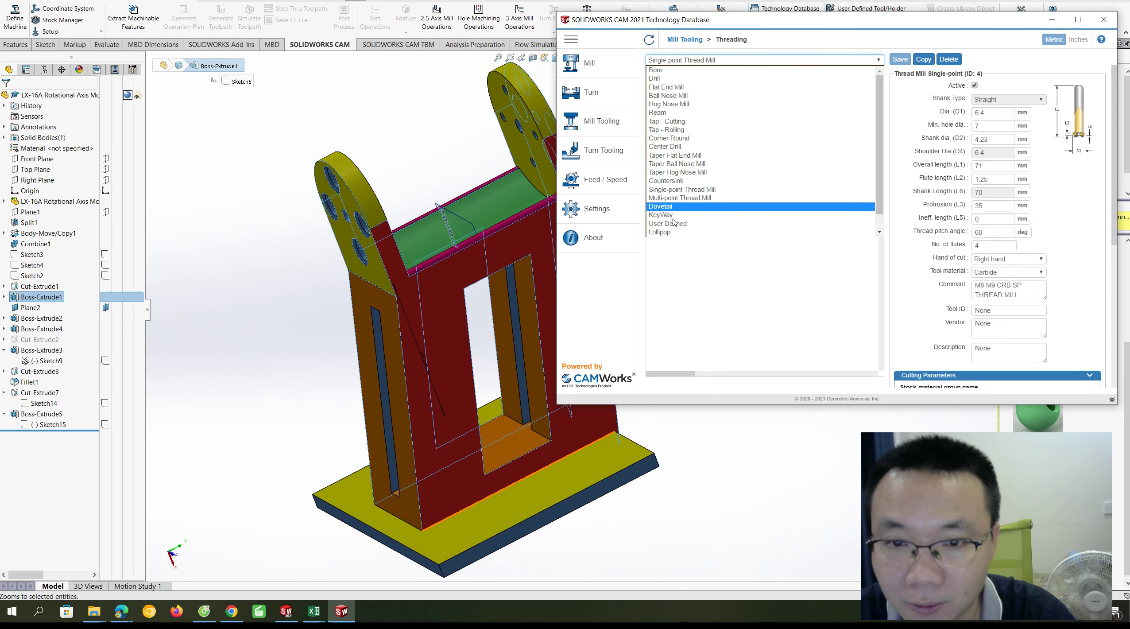
{"action": "left_click", "coordinate": [669, 223]}
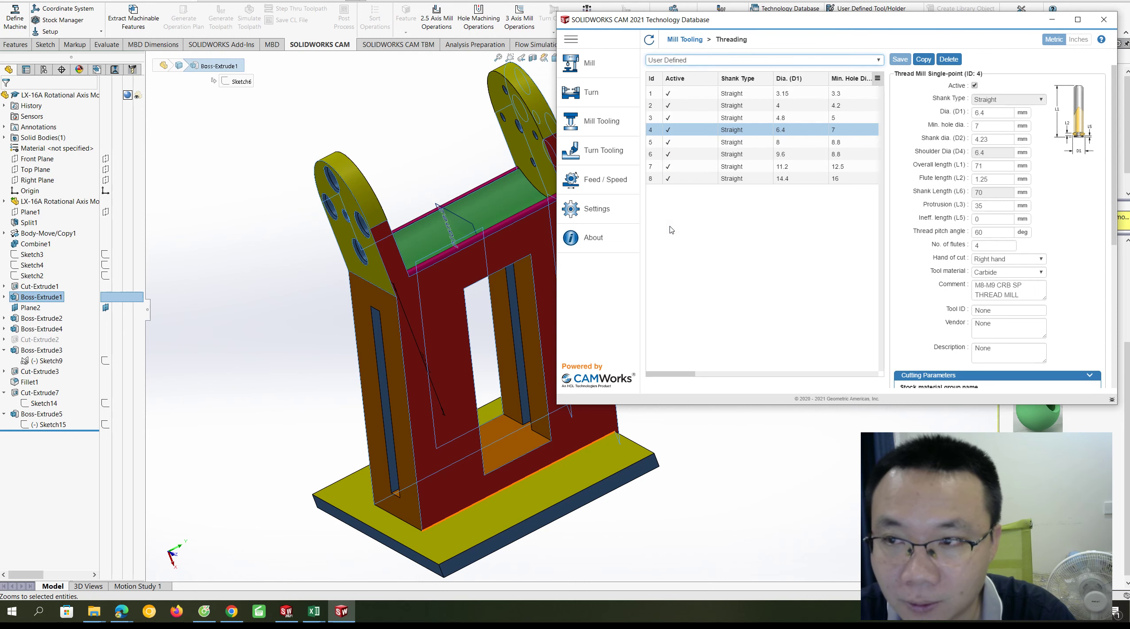
Inspect several Lollipop cutters, including row 10, and close the database
{"action": "left_click", "coordinate": [718, 60]}
{"action": "left_click", "coordinate": [678, 232]}
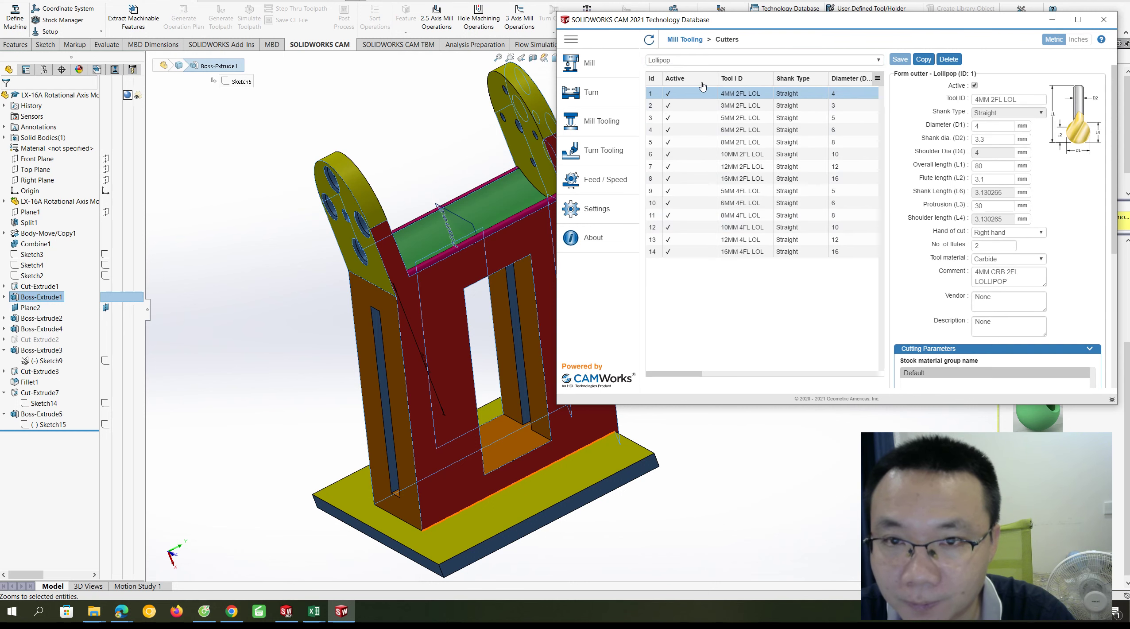
{"action": "left_click", "coordinate": [690, 106]}
{"action": "left_click", "coordinate": [694, 155]}
{"action": "left_click", "coordinate": [692, 205]}
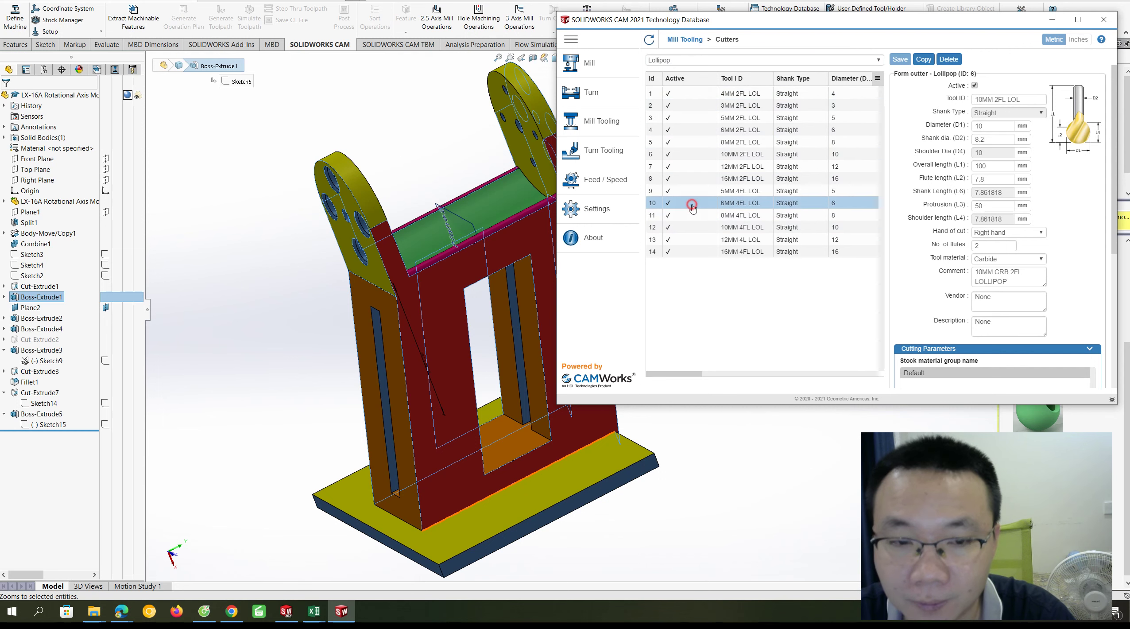
{"action": "left_click", "coordinate": [1103, 27]}
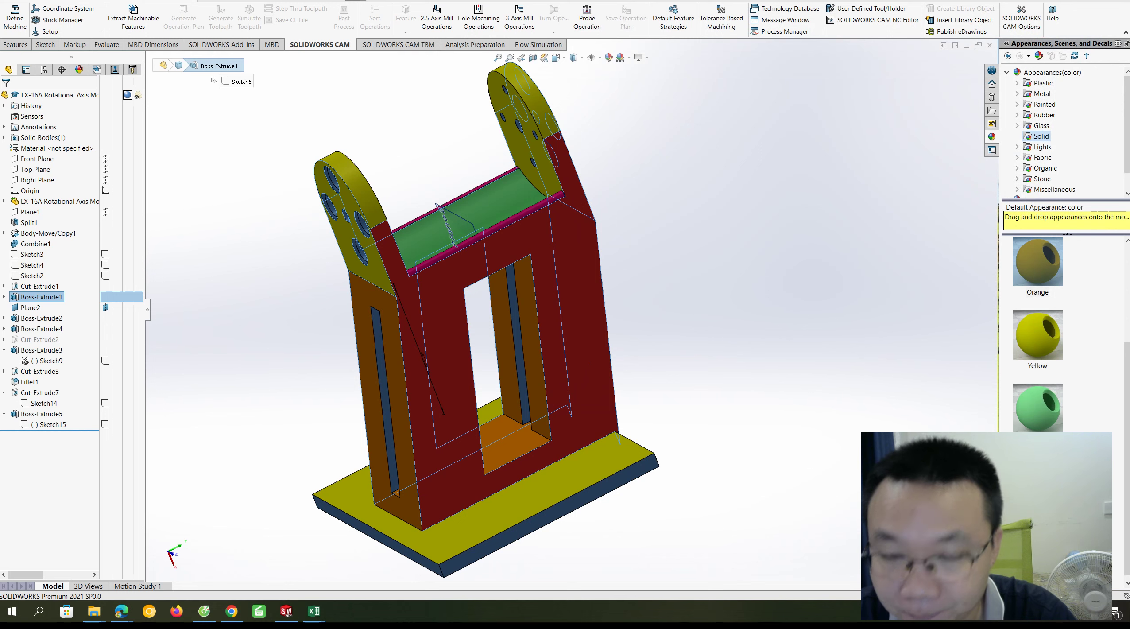
Switch through the Evaluate, Analysis Preparation, CAM and MBD tabs, then section the part along the Right Plane
{"action": "left_click", "coordinate": [685, 78]}
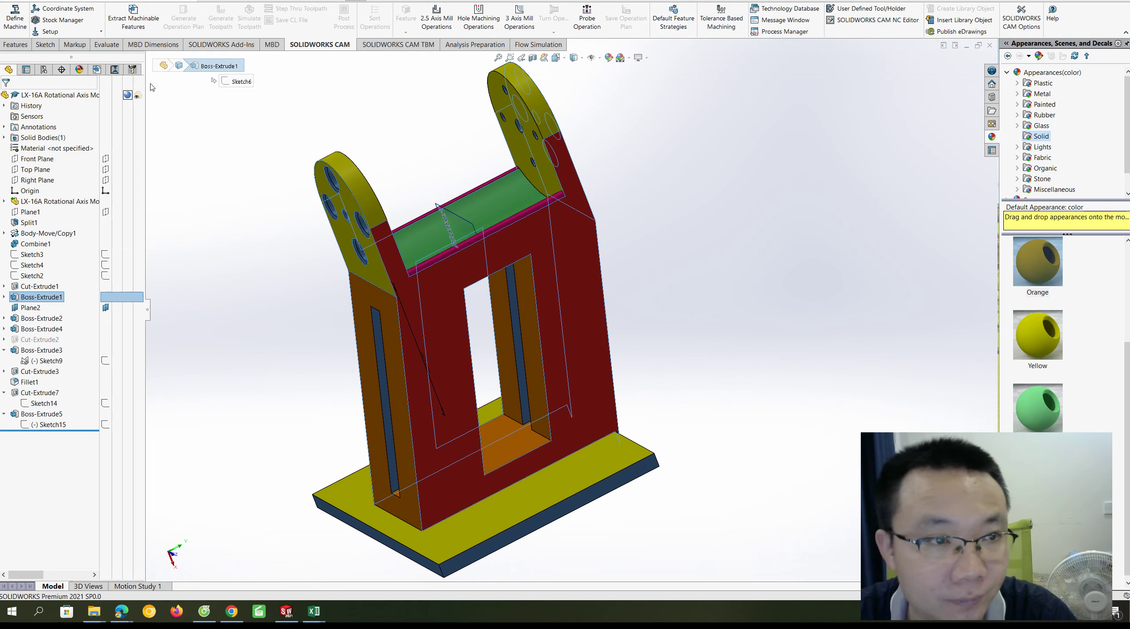
{"action": "left_click", "coordinate": [114, 46]}
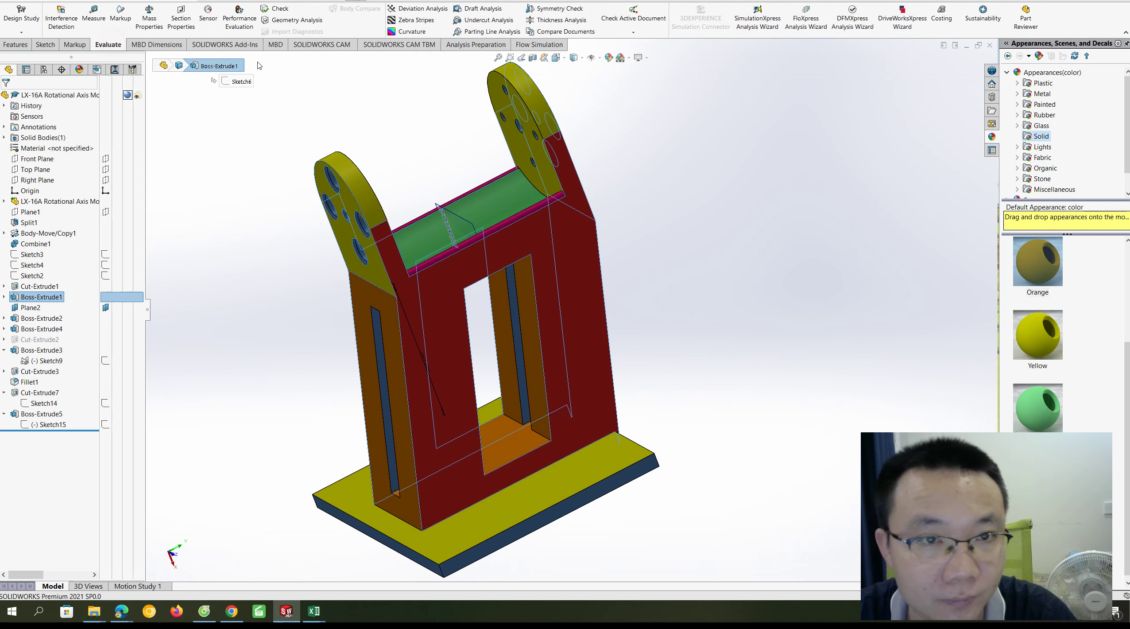
{"action": "left_click", "coordinate": [480, 46]}
{"action": "left_click", "coordinate": [345, 47]}
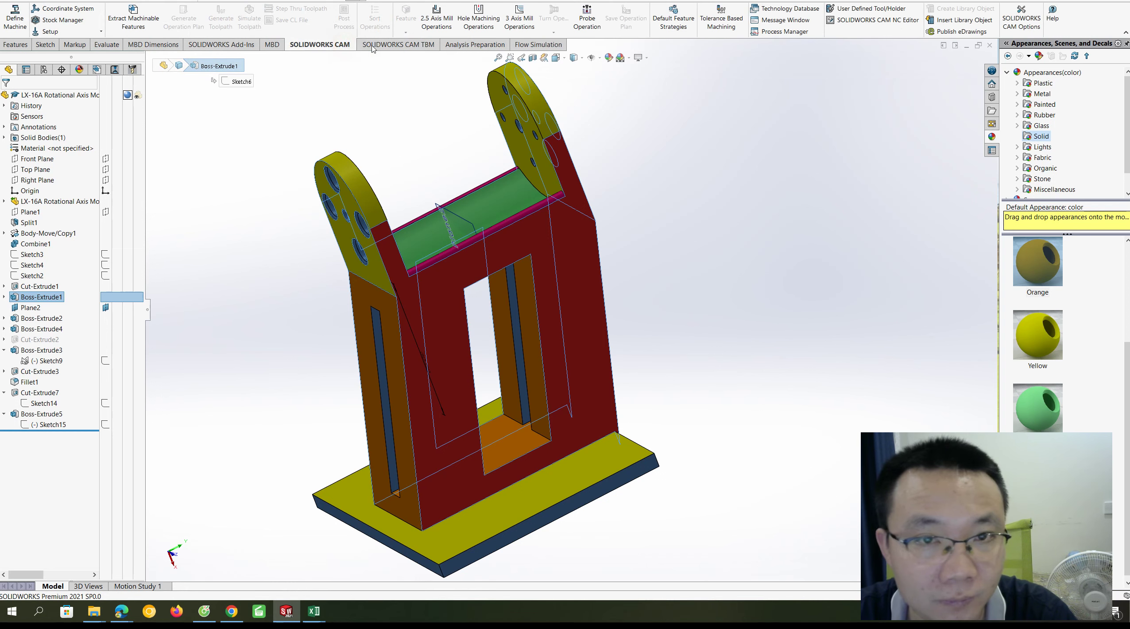
{"action": "left_click", "coordinate": [272, 45]}
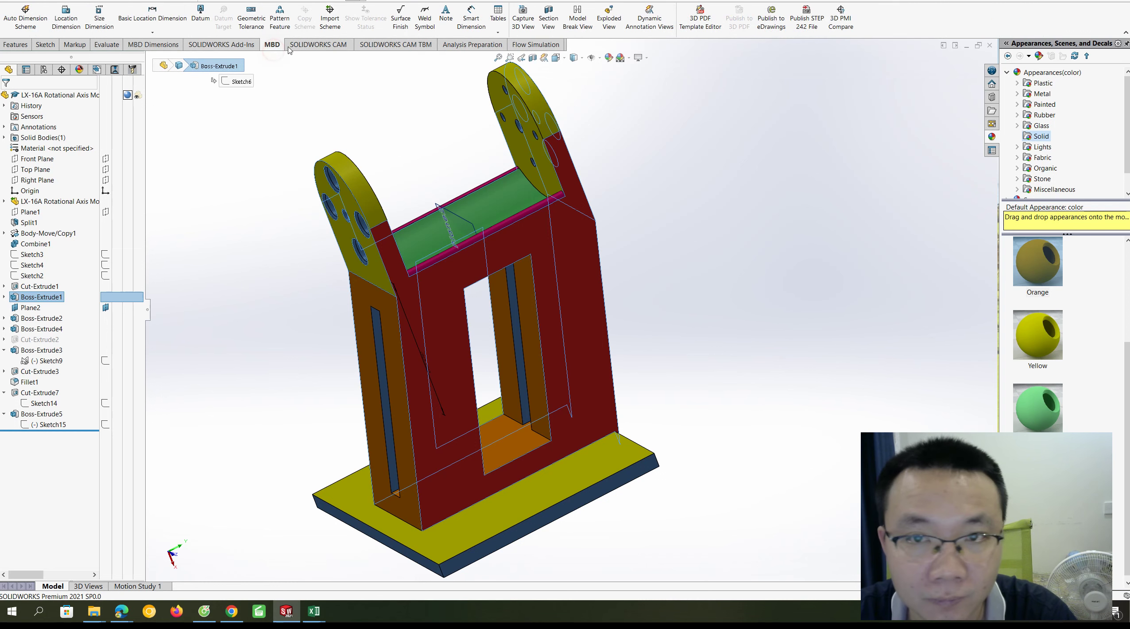
{"action": "left_click", "coordinate": [549, 23]}
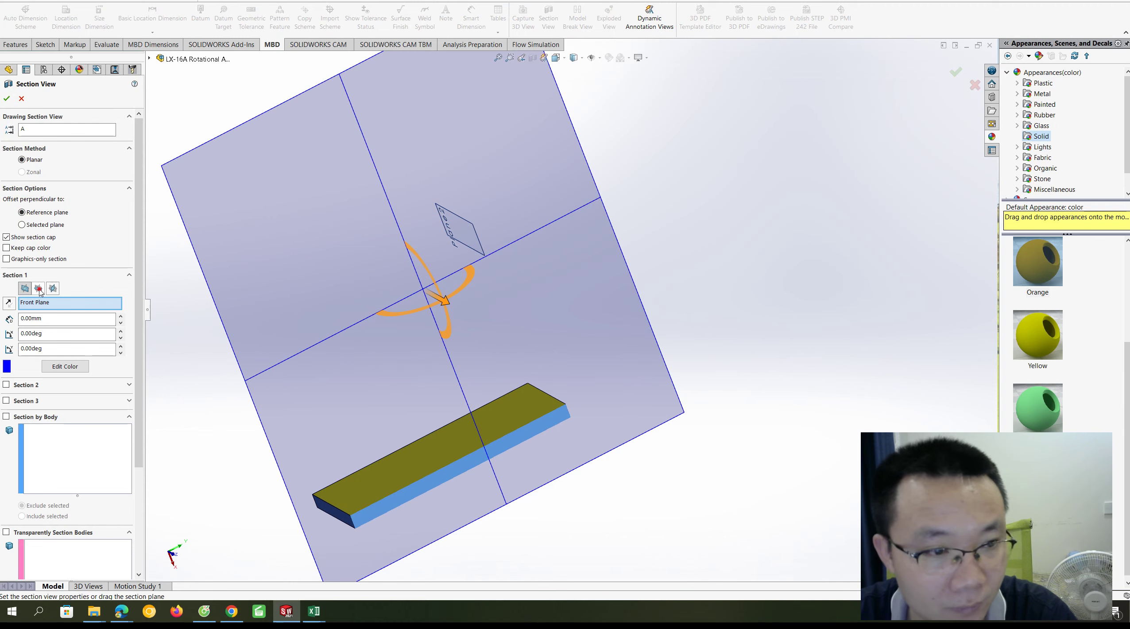
{"action": "left_click", "coordinate": [54, 288]}
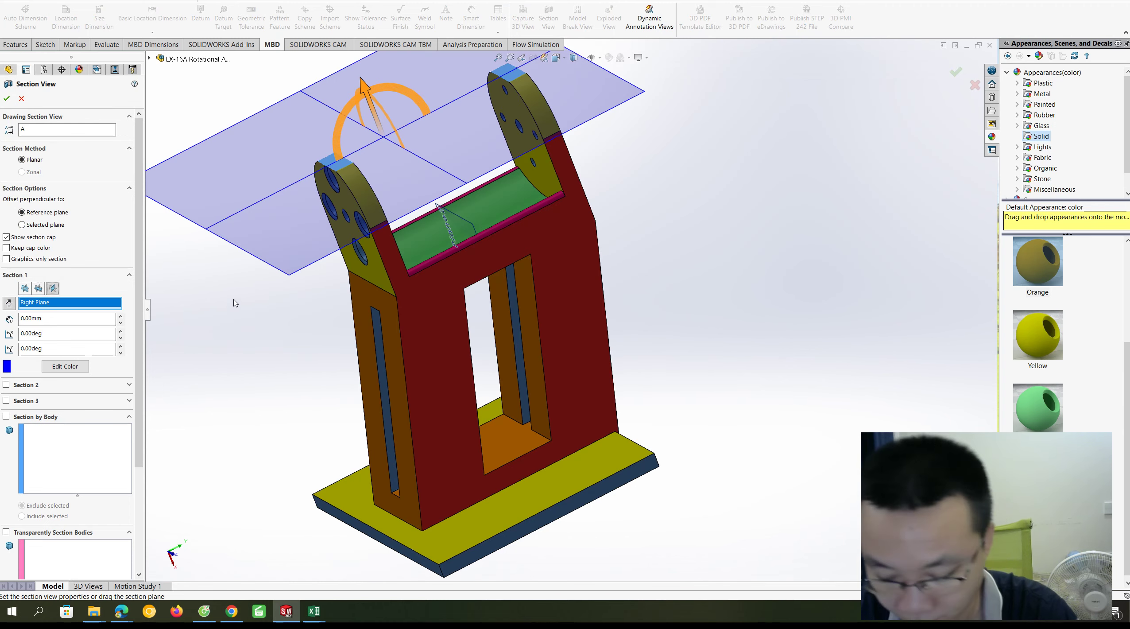
Orbit the sectioned mount to inspect it from below and behind
{"action": "middle_click_drag", "start_coordinate": [465, 266], "coordinate": [348, 251]}
{"action": "key", "text": "Left"}
{"action": "key", "text": "Left"}
{"action": "key", "text": "Left"}
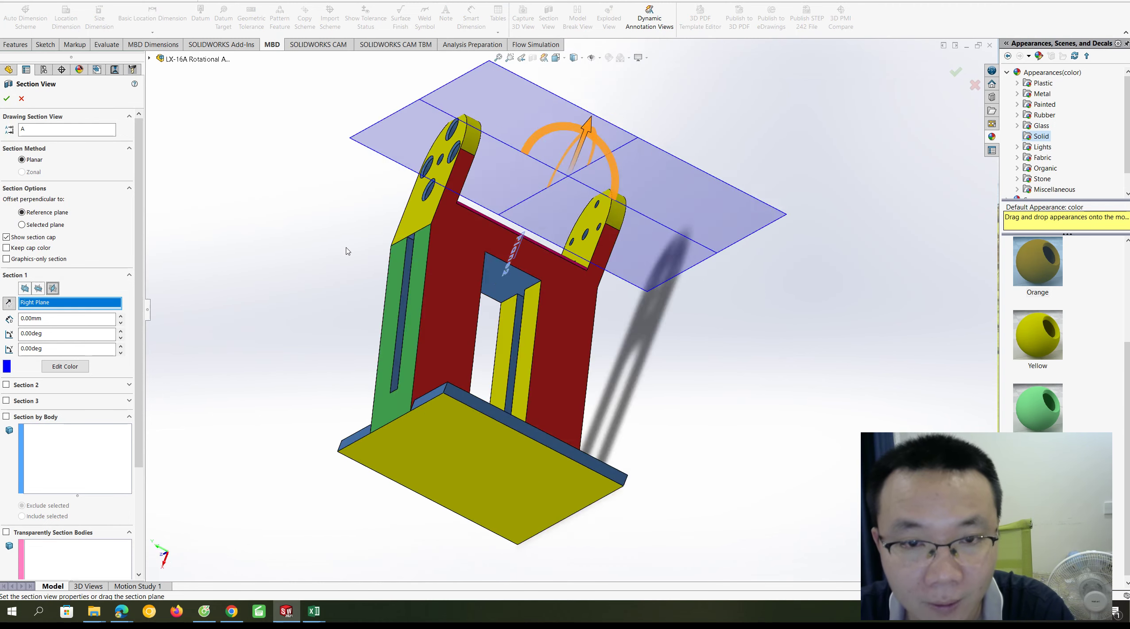
{"action": "key", "text": "Left"}
{"action": "key", "text": "Left"}
{"action": "key", "text": "Left"}
{"action": "key", "text": "Left"}
{"action": "key", "text": "Left"}
{"action": "key", "text": "Left"}
{"action": "key", "text": "Left"}
{"action": "key", "text": "Left"}
{"action": "key", "text": "Left"}
{"action": "key", "text": "Left"}
{"action": "key", "text": "Left"}
{"action": "key", "text": "Left"}
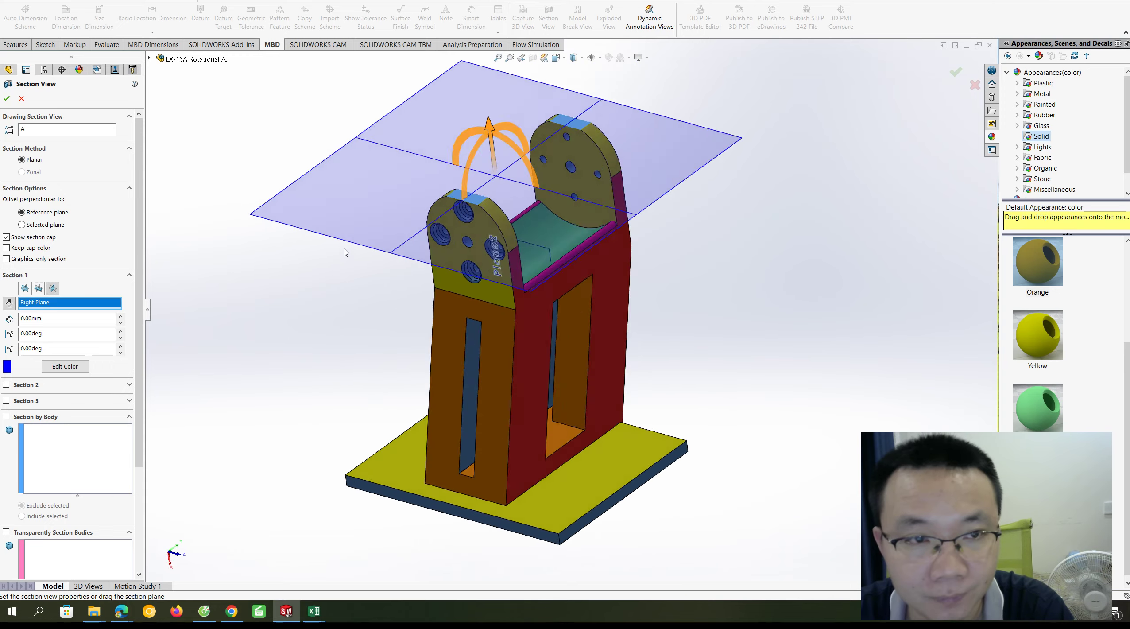
{"action": "key", "text": "Left"}
{"action": "key", "text": "Left"}
{"action": "key", "text": "Left"}
{"action": "key", "text": "Left"}
{"action": "key", "text": "Left"}
{"action": "key", "text": "Left"}
{"action": "key", "text": "Left"}
{"action": "key", "text": "Left"}
{"action": "key", "text": "Left"}
{"action": "key", "text": "Left"}
{"action": "key", "text": "Left"}
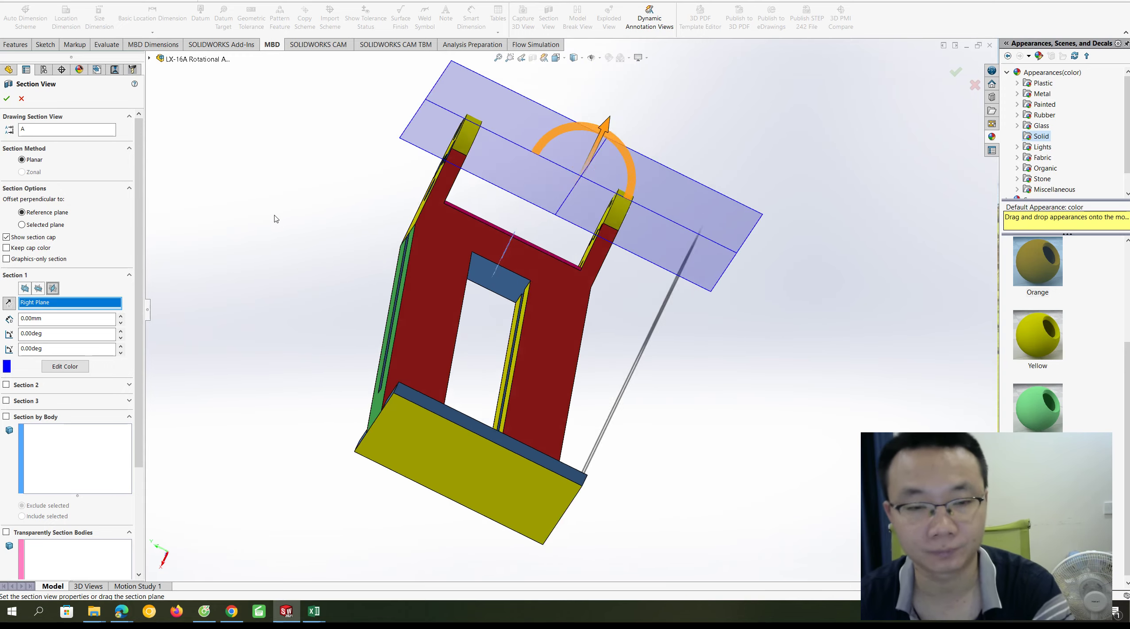
{"action": "key", "text": "Left"}
{"action": "key", "text": "Left"}
{"action": "key", "text": "Left"}
{"action": "key", "text": "Left"}
{"action": "key", "text": "Left"}
{"action": "middle_click_drag", "start_coordinate": [309, 248], "coordinate": [426, 311]}
{"action": "key", "text": "Left"}
{"action": "key", "text": "Left"}
{"action": "key", "text": "Left"}
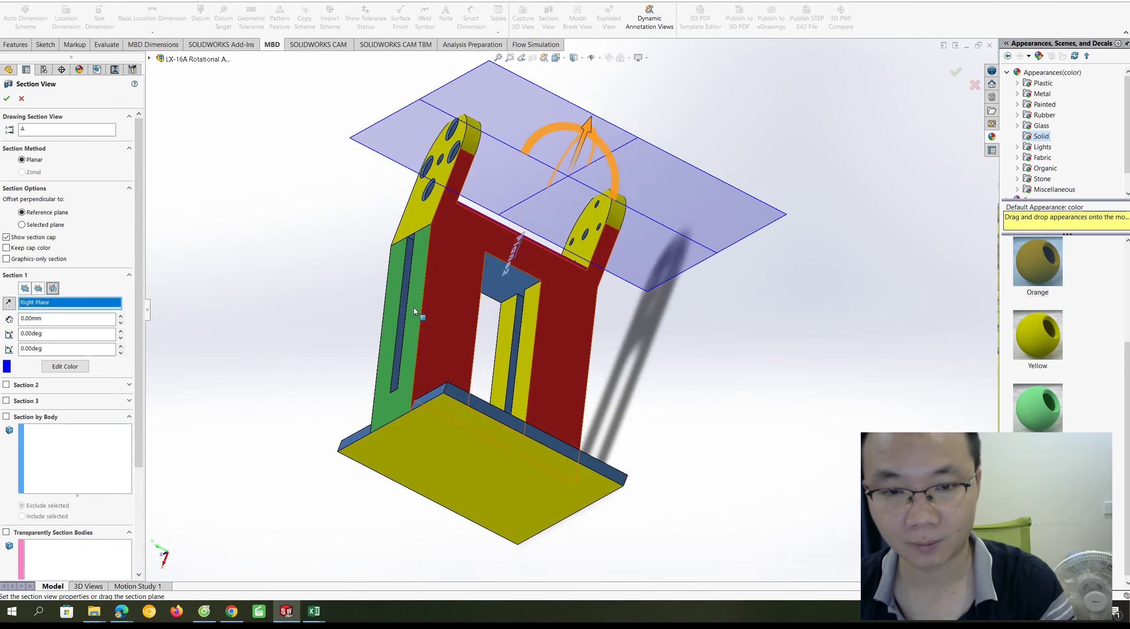
{"action": "key", "text": "Left"}
{"action": "key", "text": "Left"}
{"action": "key", "text": "Left"}
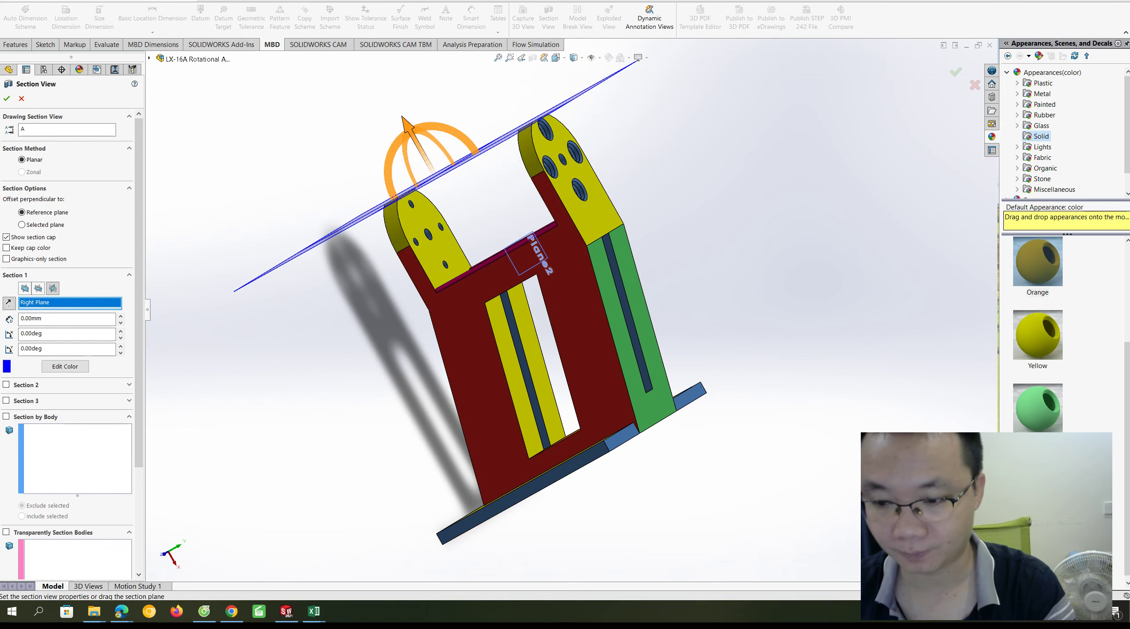